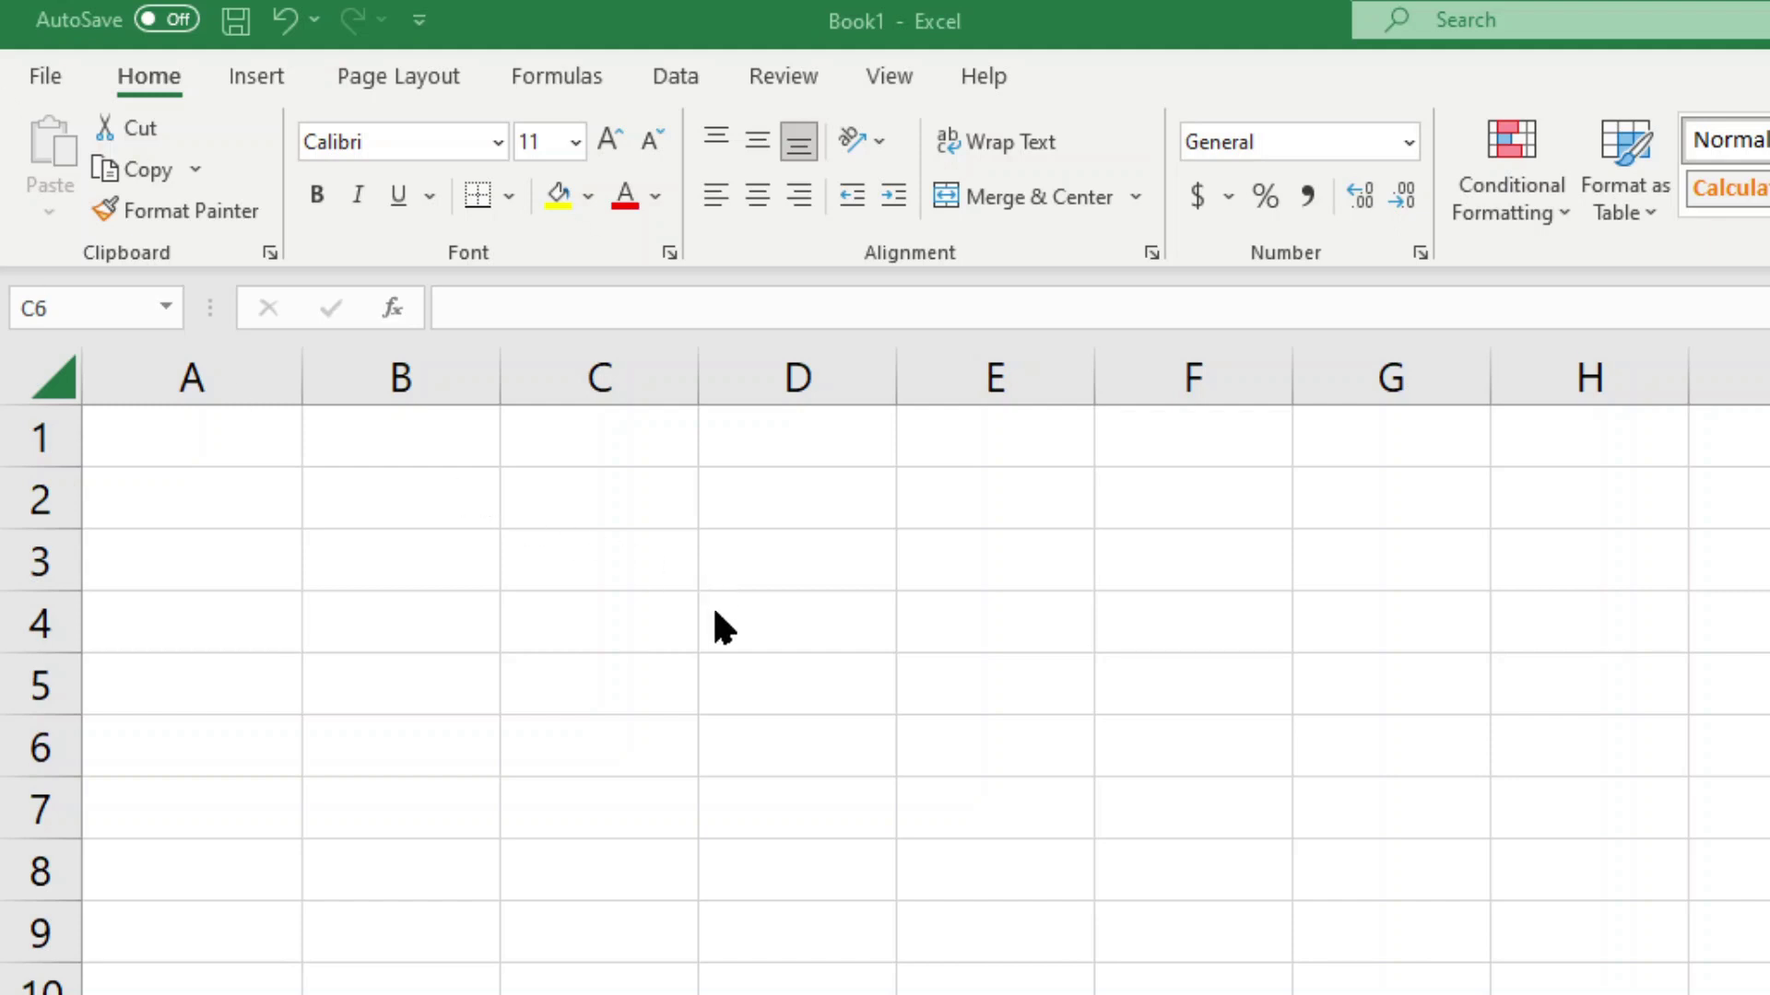
# - Enter the formula =10/2 in cell A1 so it displays 5
pyautogui.click(175, 423)
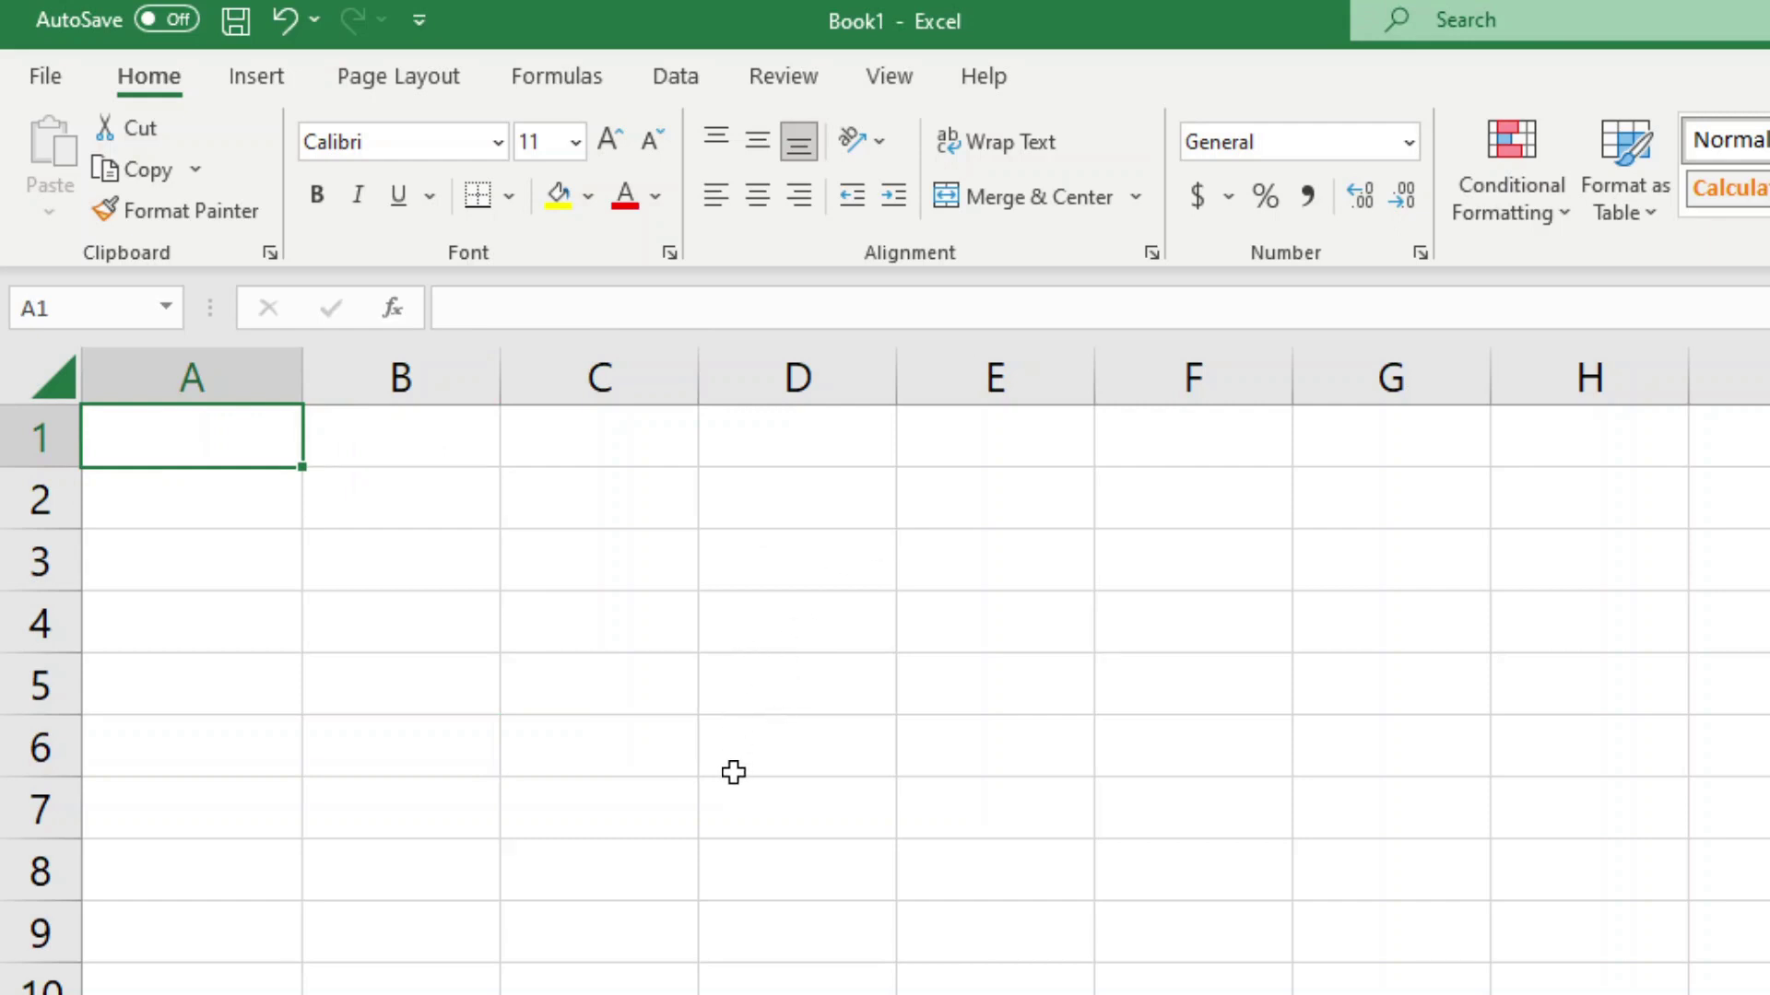
pyautogui.click(225, 679)
pyautogui.click(269, 461)
pyautogui.write('=')
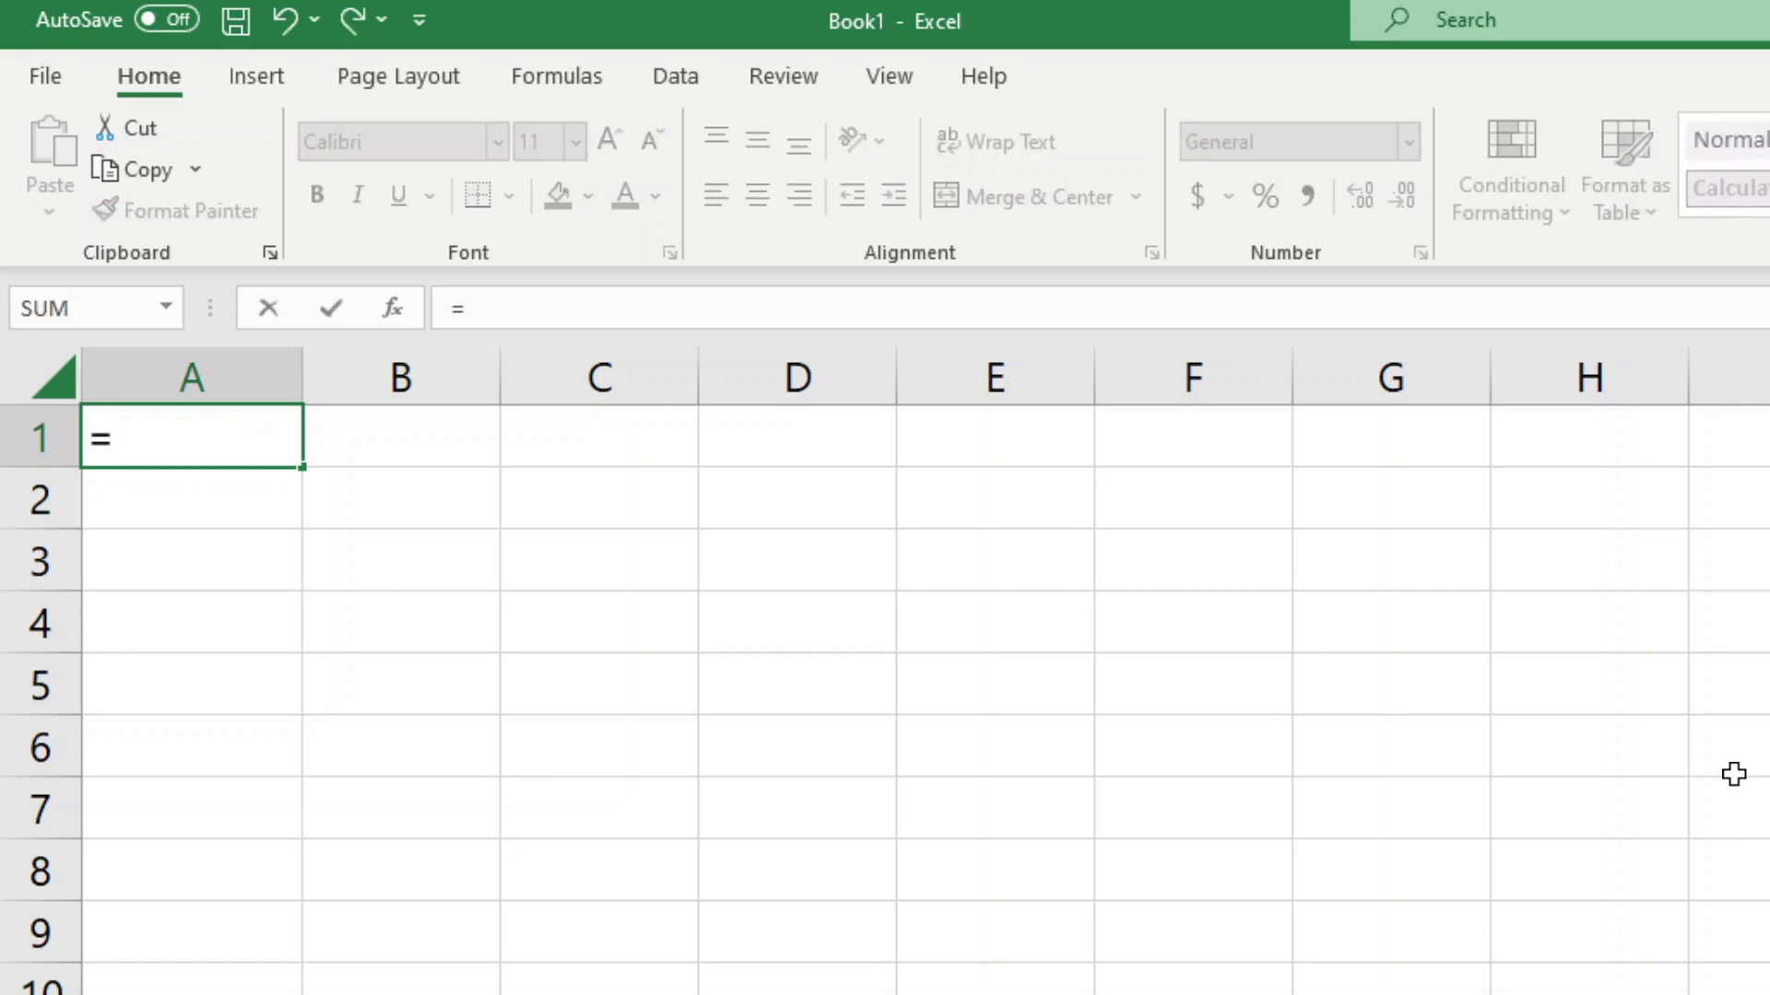
pyautogui.write('10')
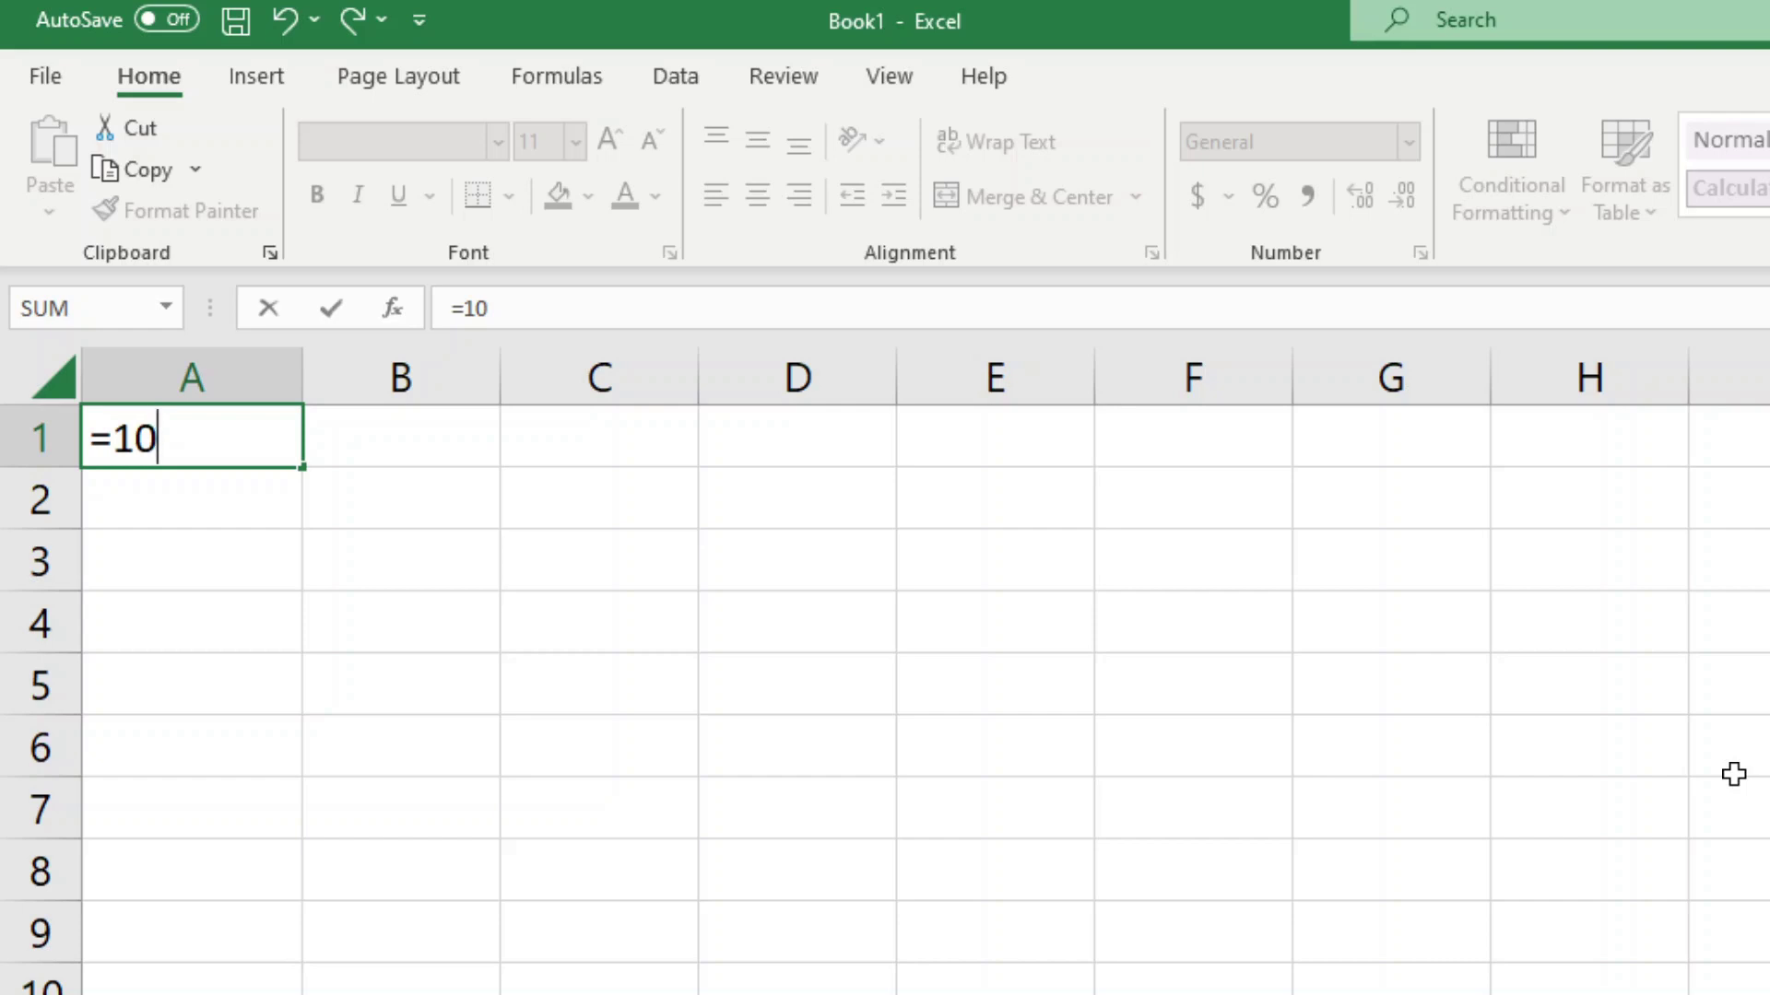
pyautogui.write('/2')
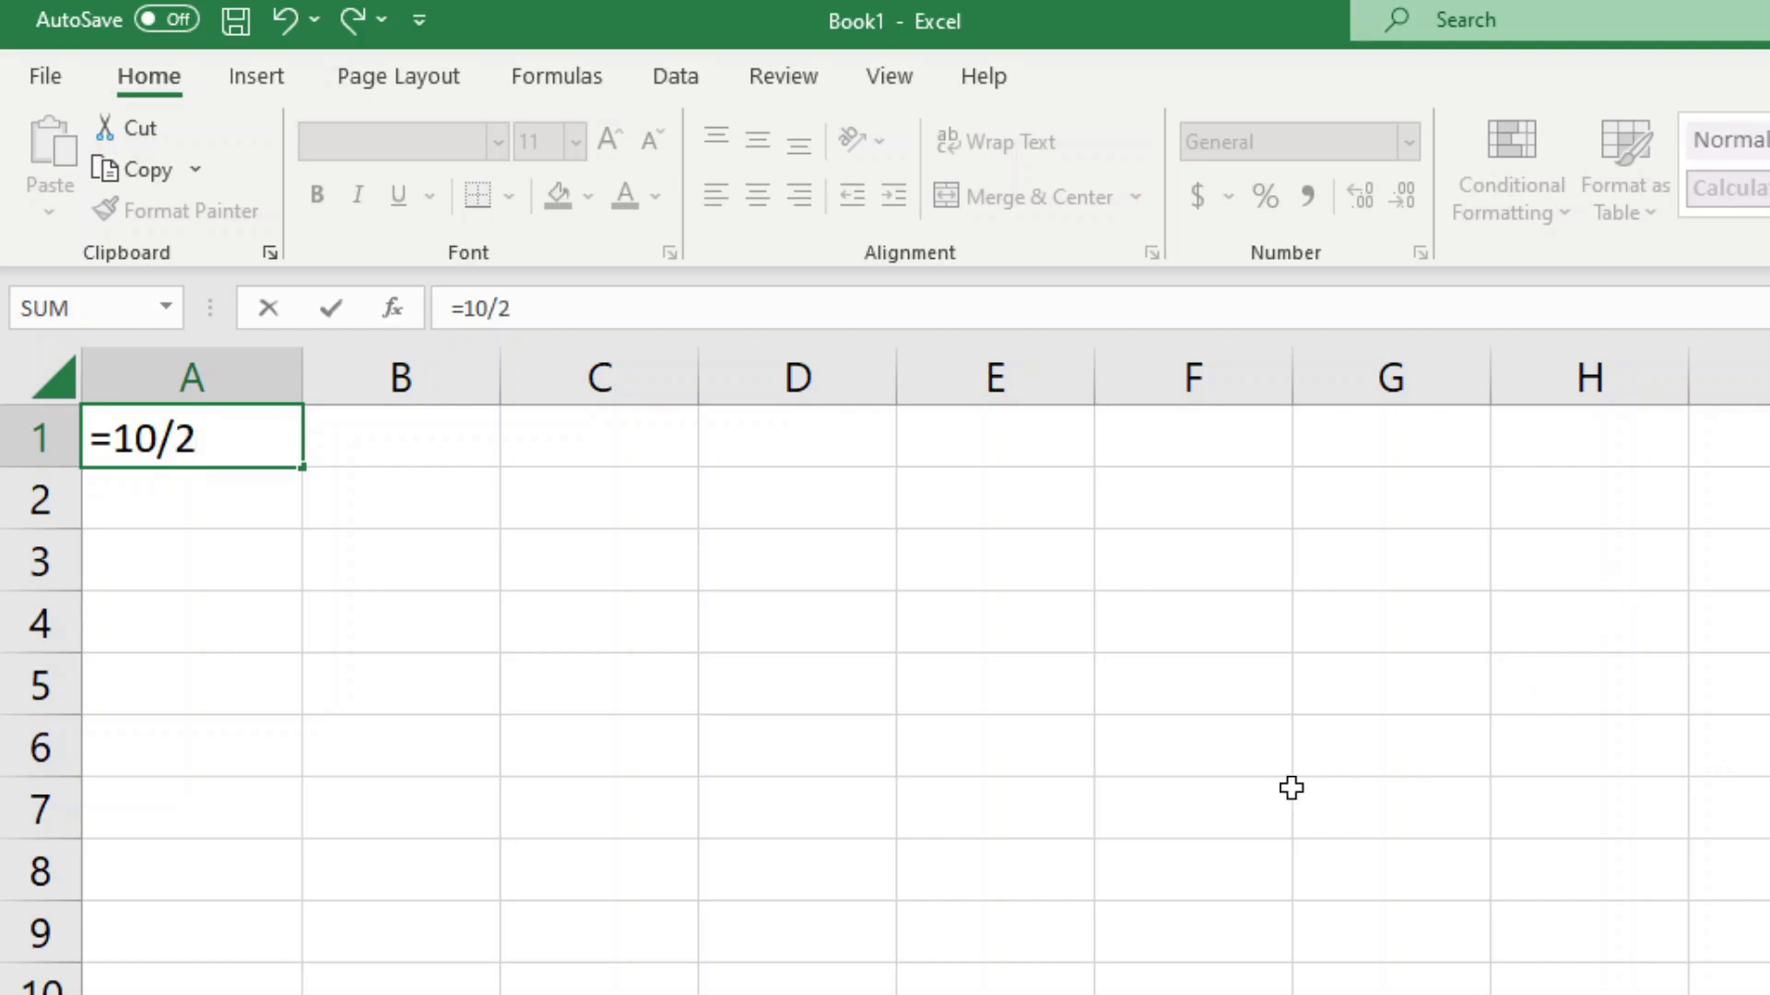
pyautogui.press('Return')
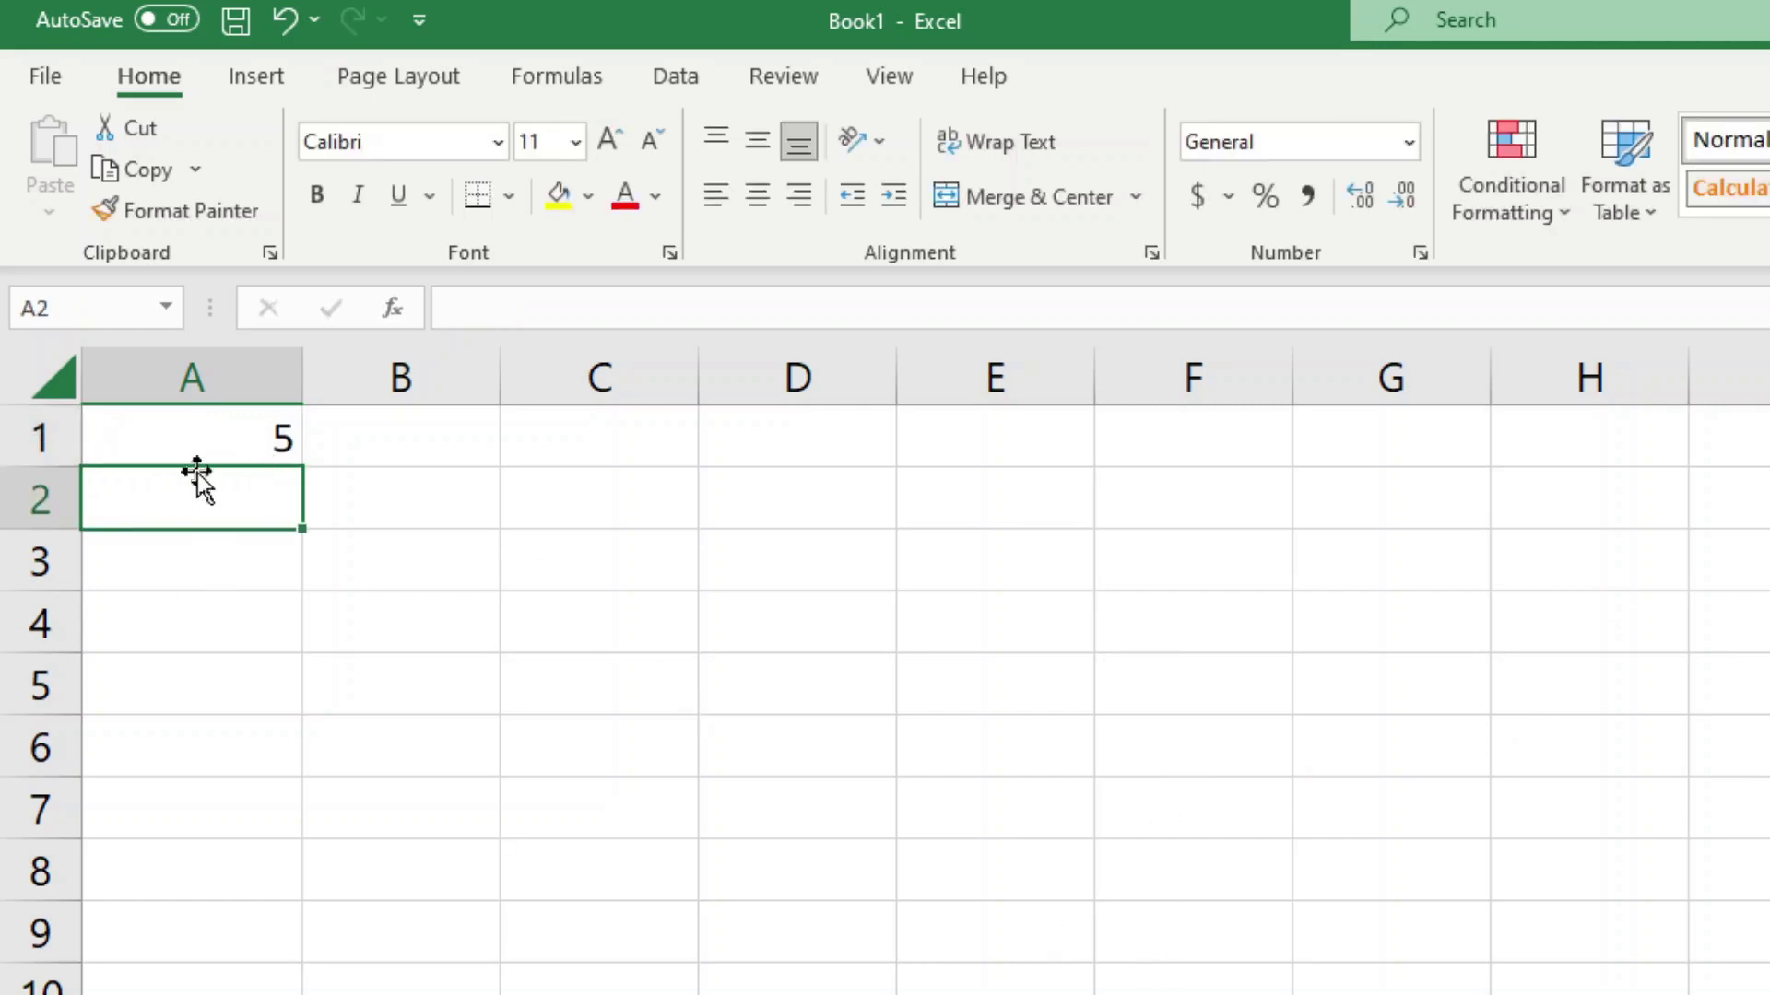
# - Check the formula in A1, then enter the value 2 in cell A2
pyautogui.click(219, 424)
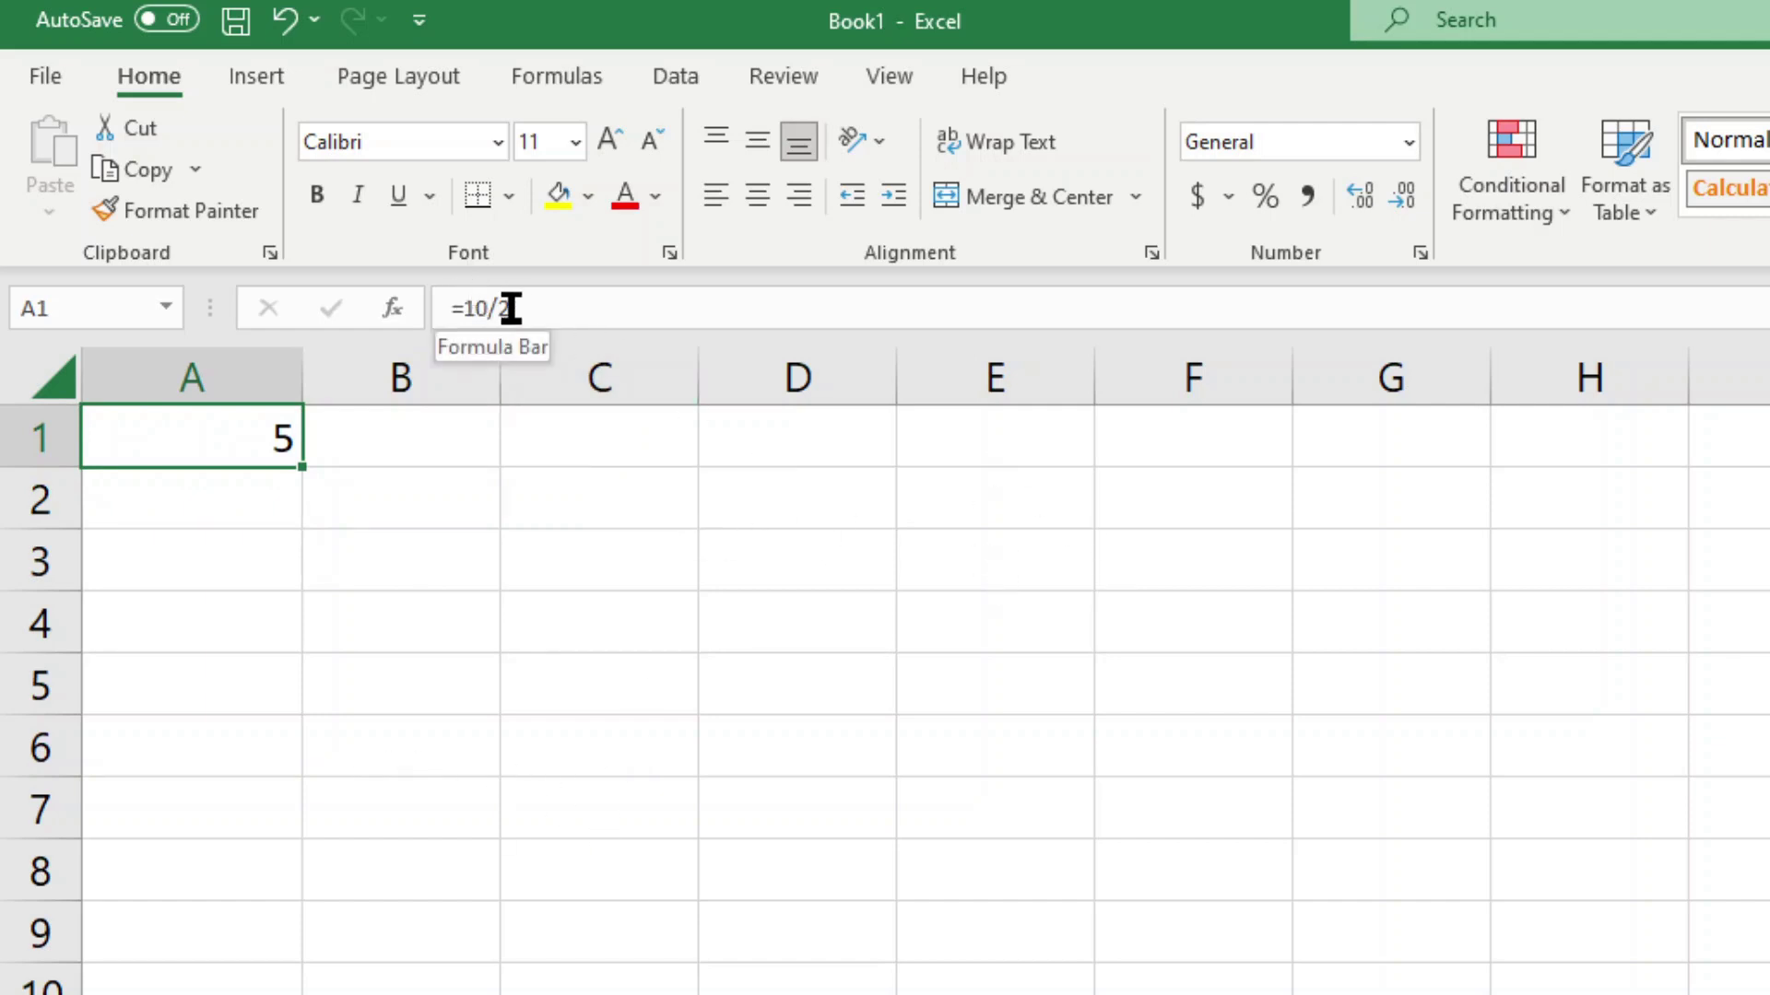
pyautogui.click(240, 500)
pyautogui.write('2')
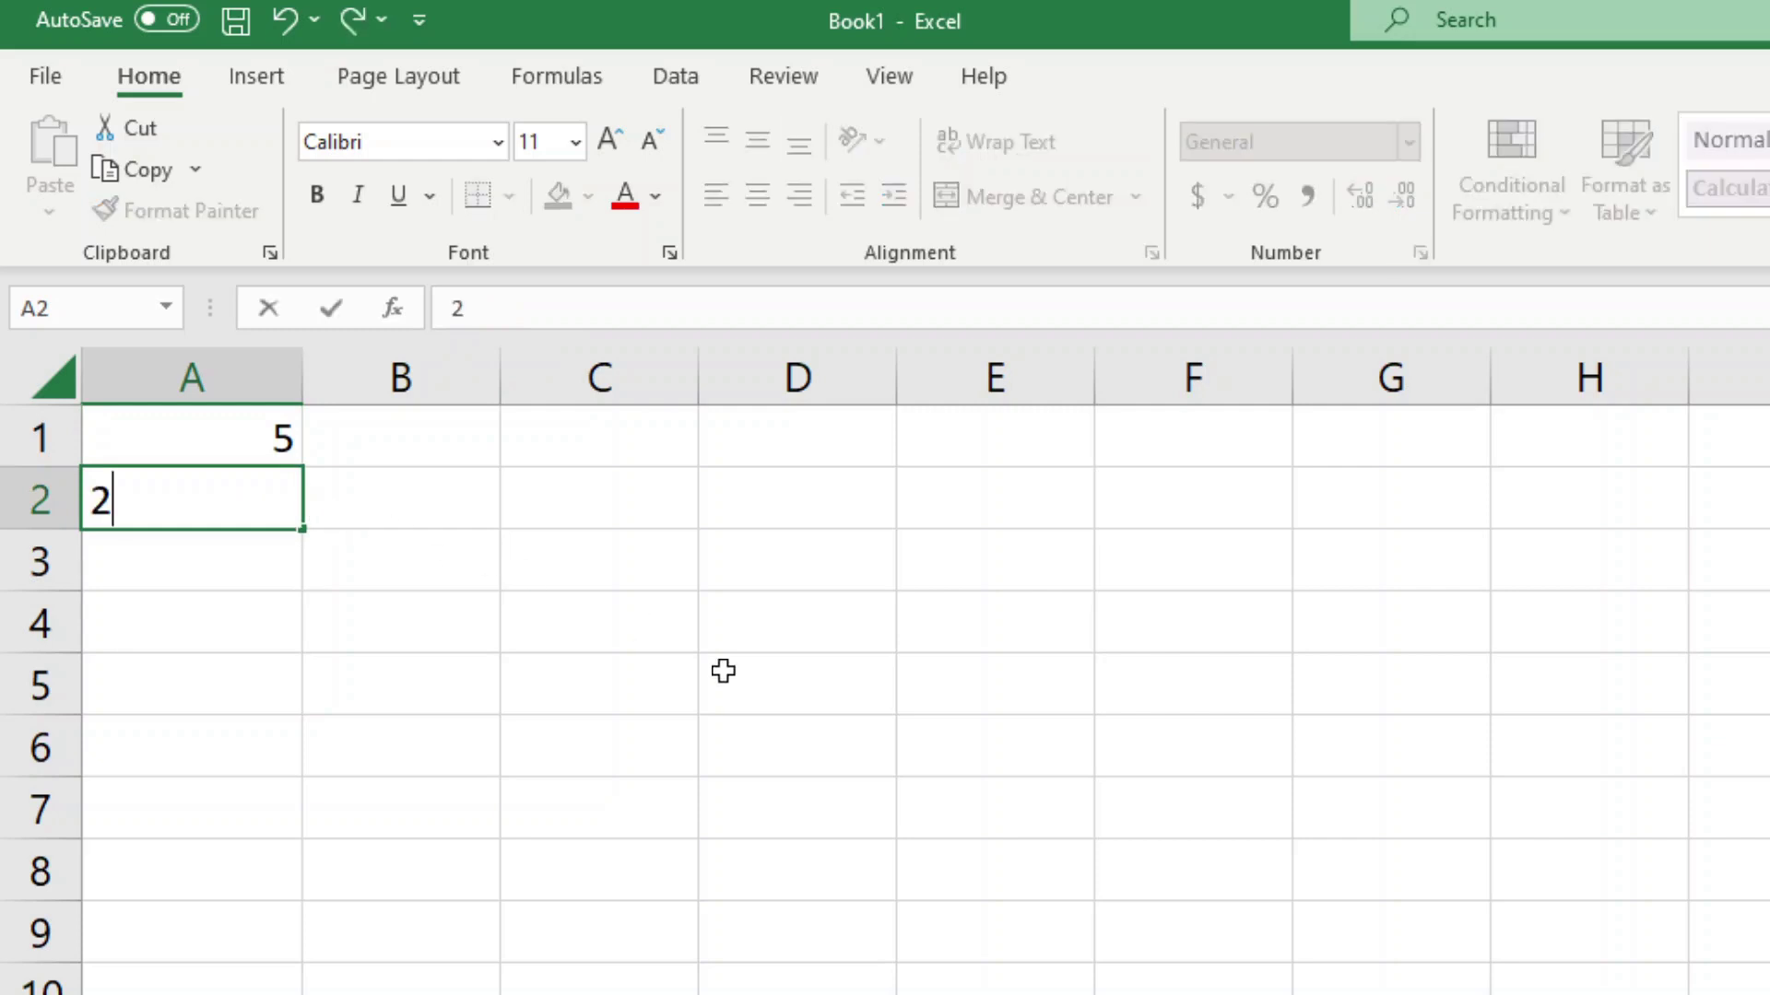
pyautogui.click(723, 672)
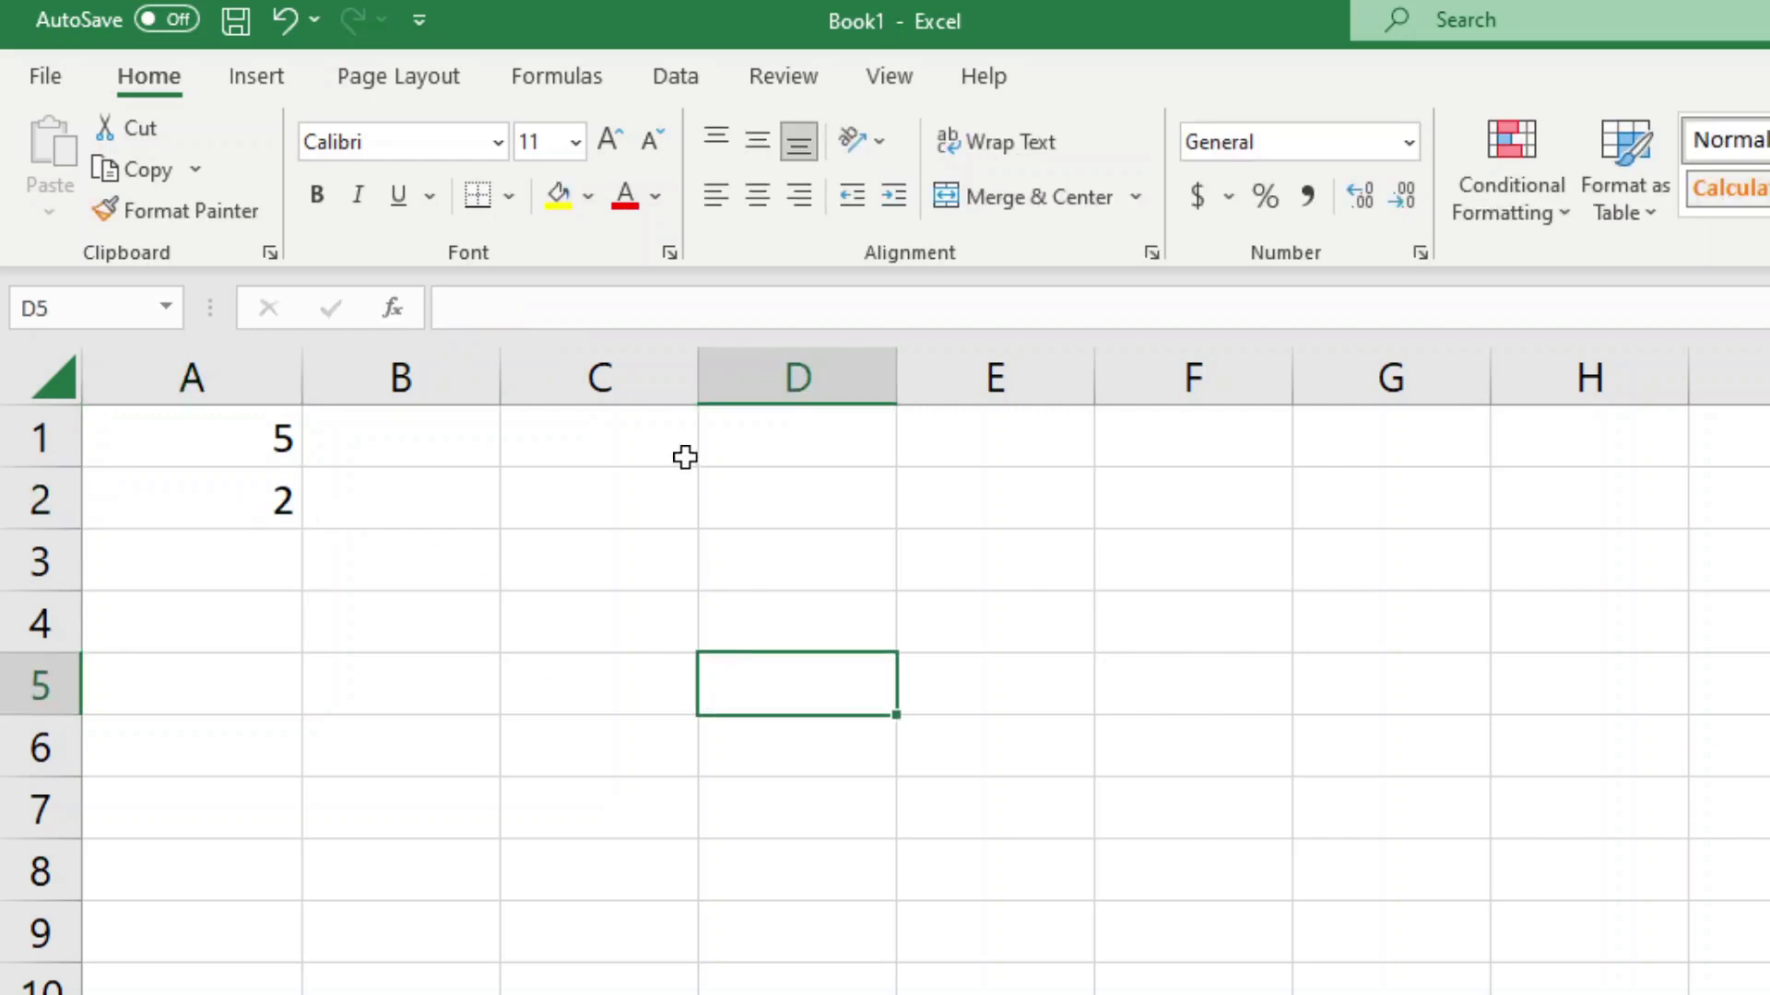
# - Build the formula =A1/A2 in C1 by clicking the referenced cells
pyautogui.click(609, 437)
pyautogui.write('=')
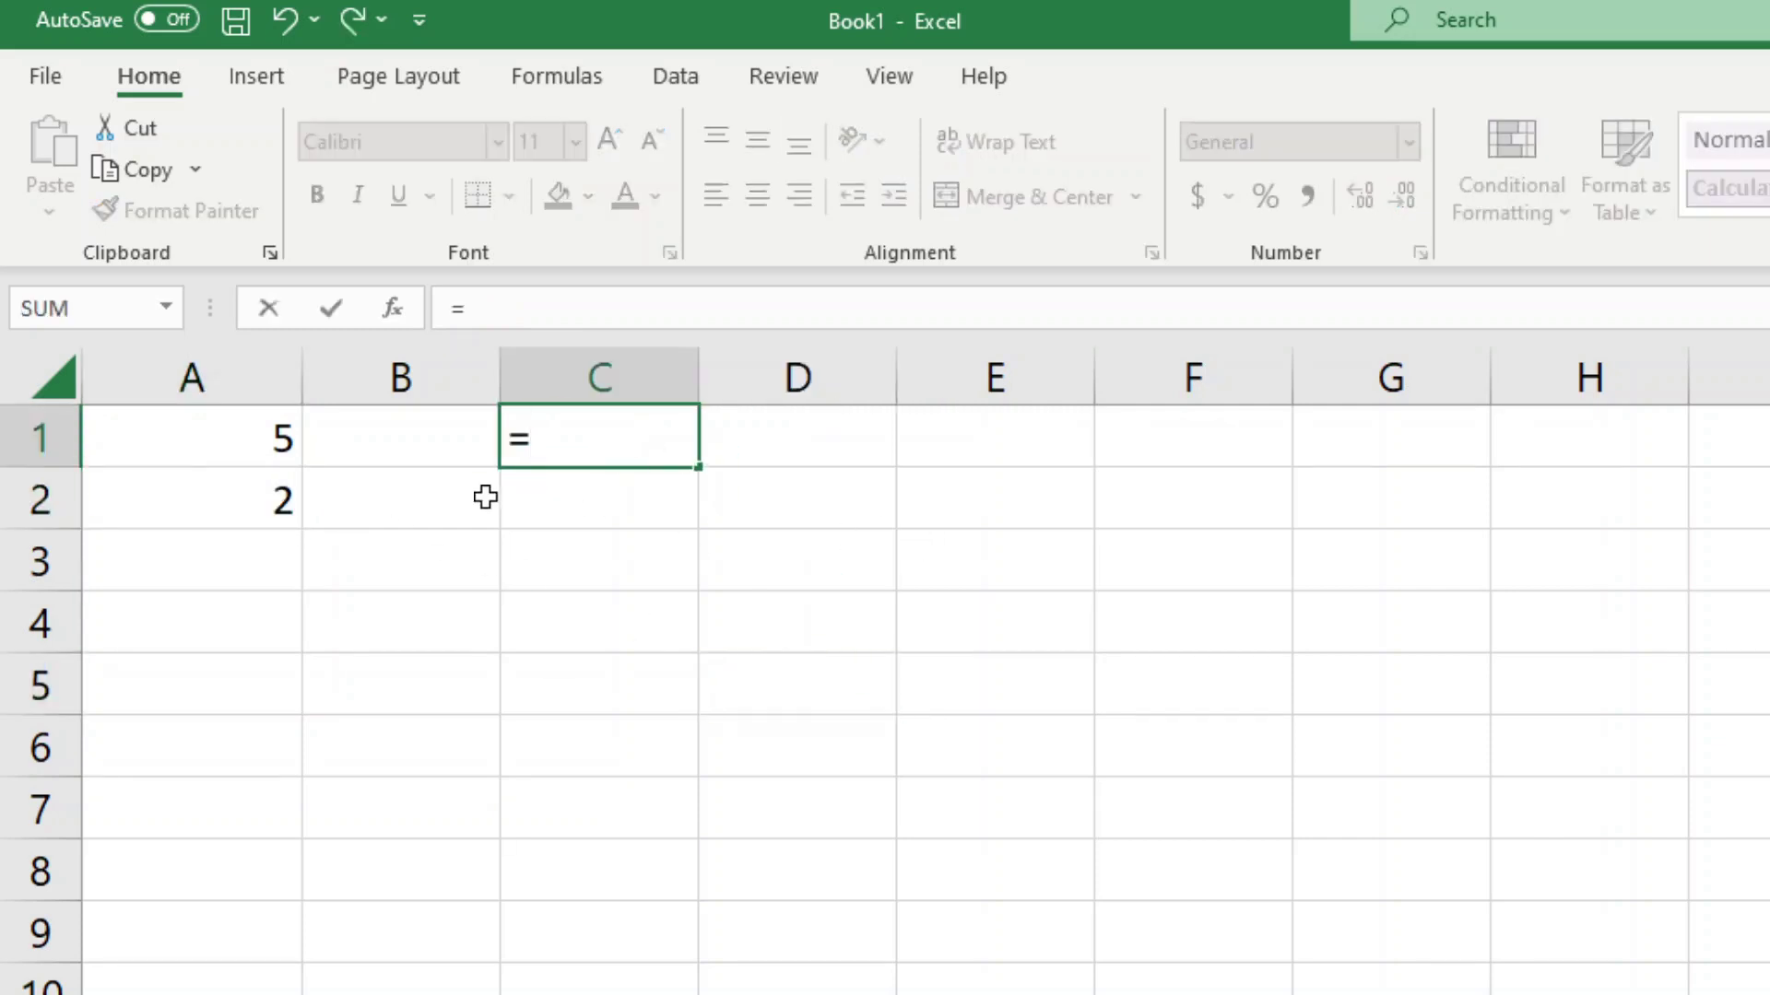
pyautogui.click(236, 433)
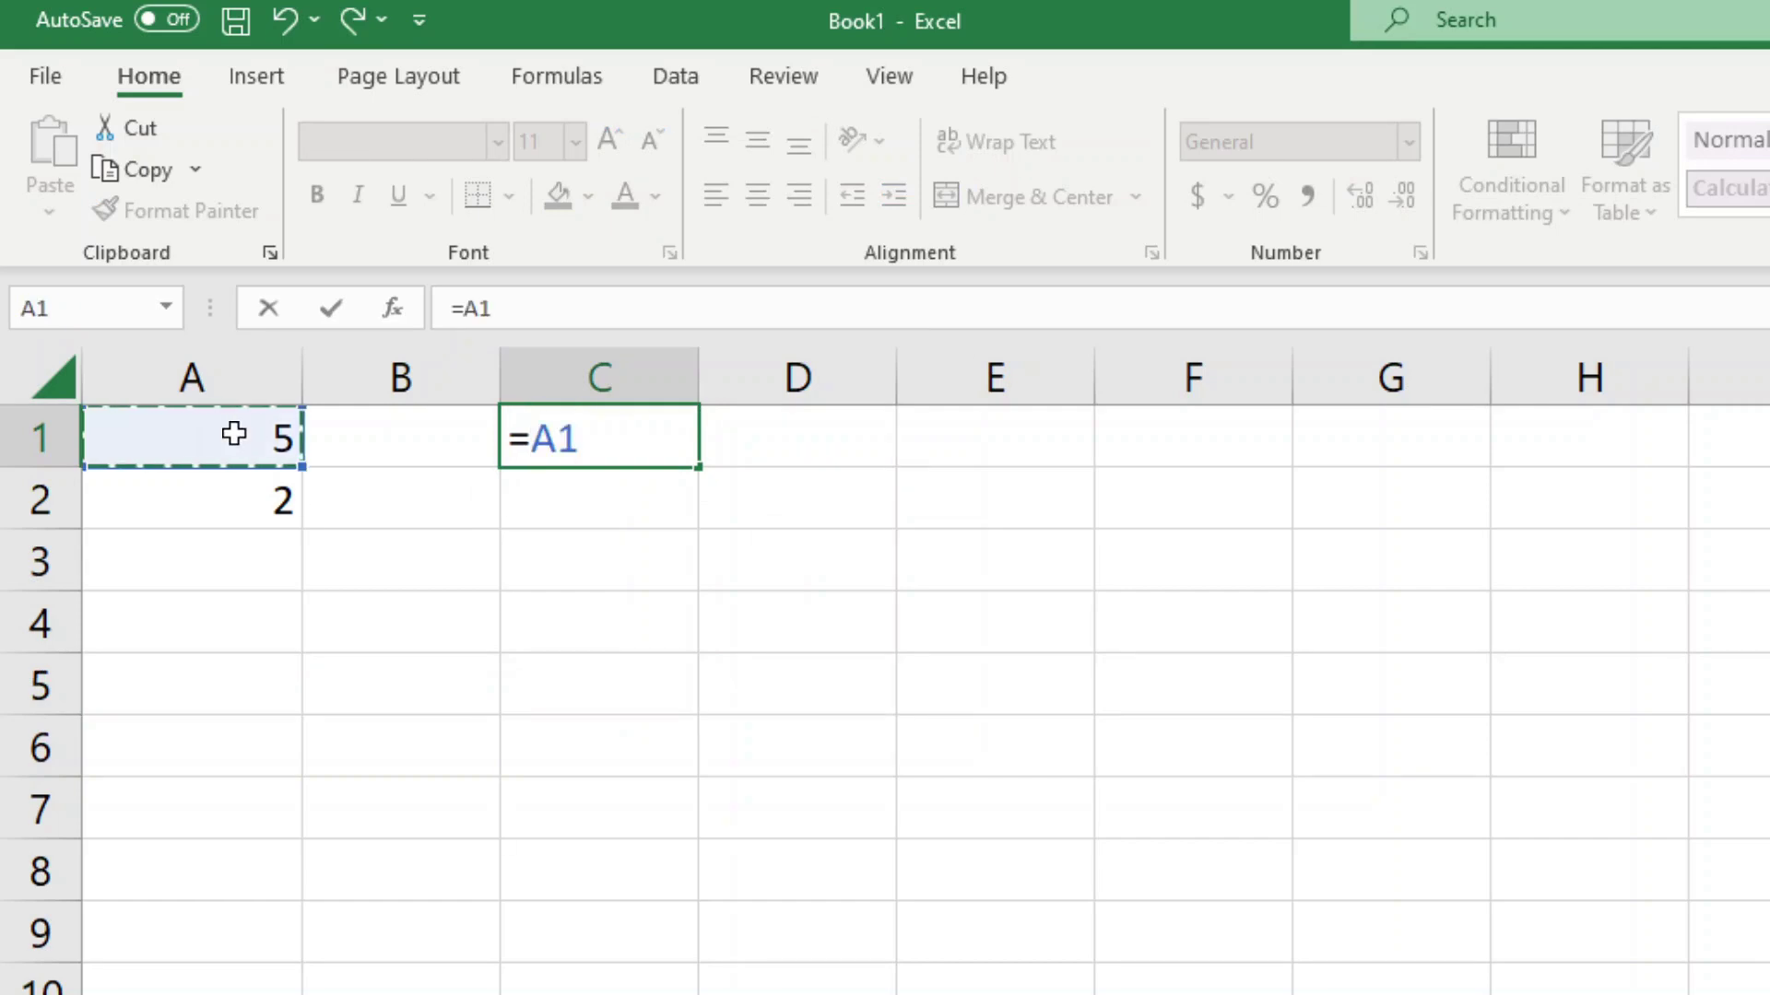
pyautogui.write('/')
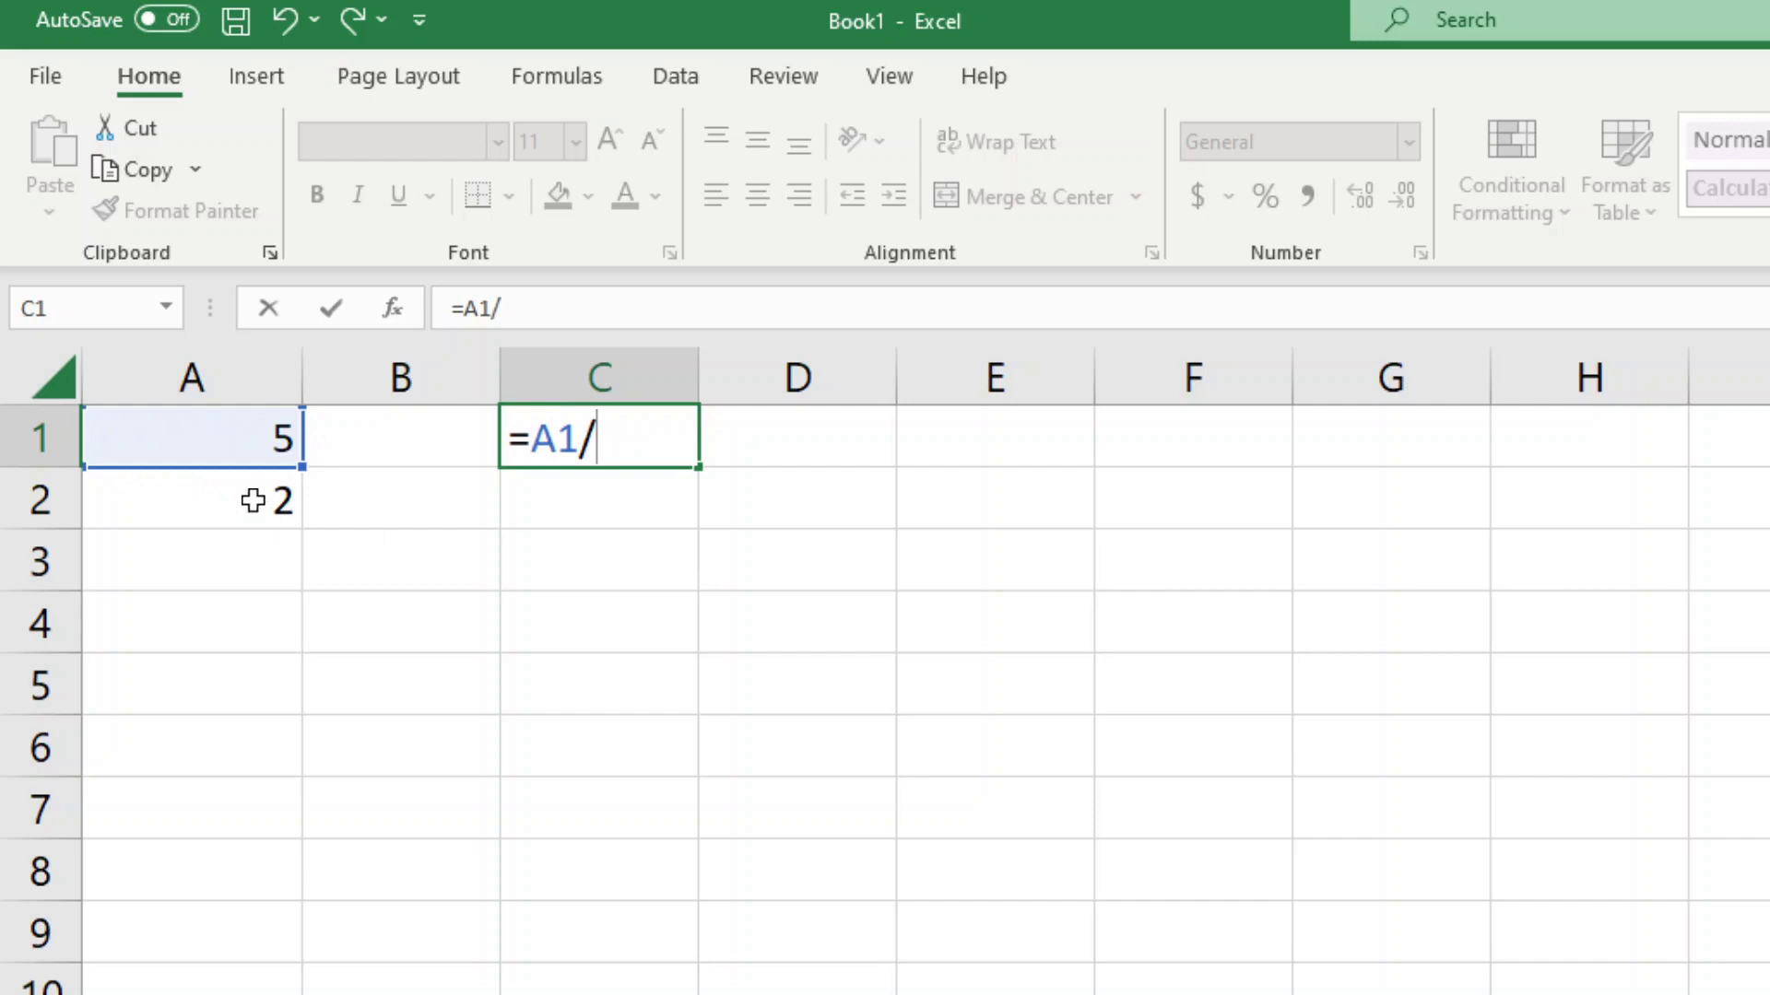
pyautogui.click(219, 502)
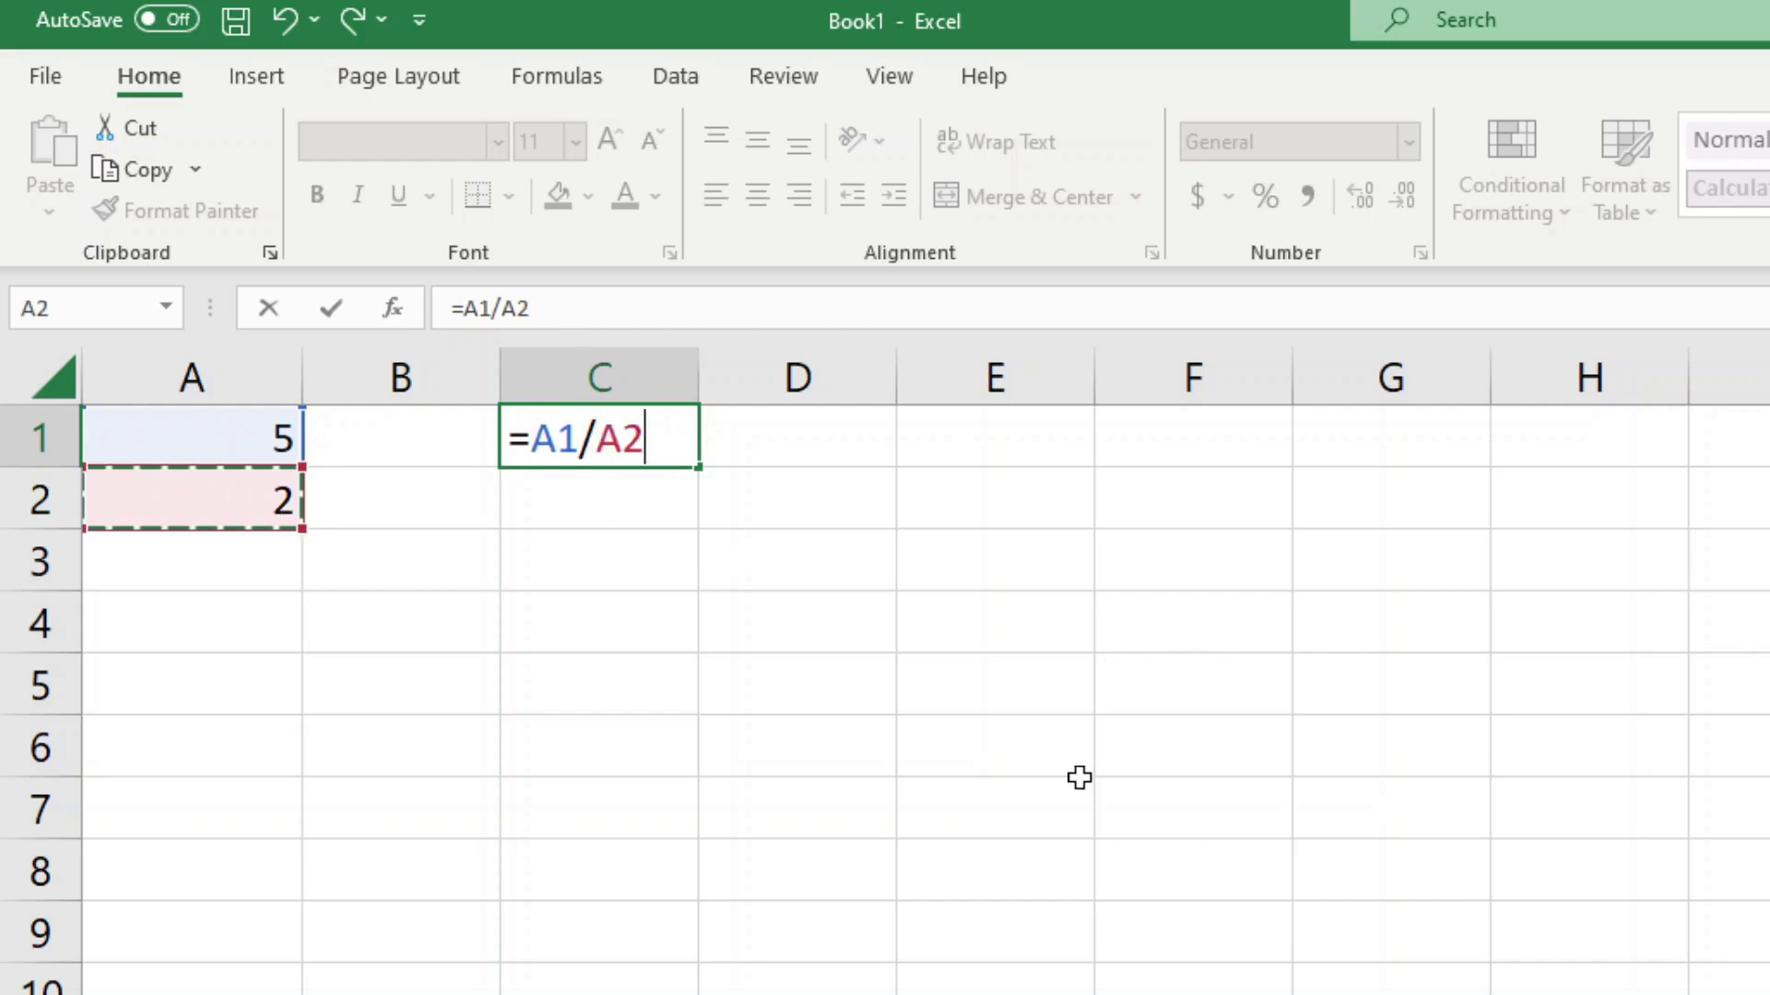
pyautogui.press('Return')
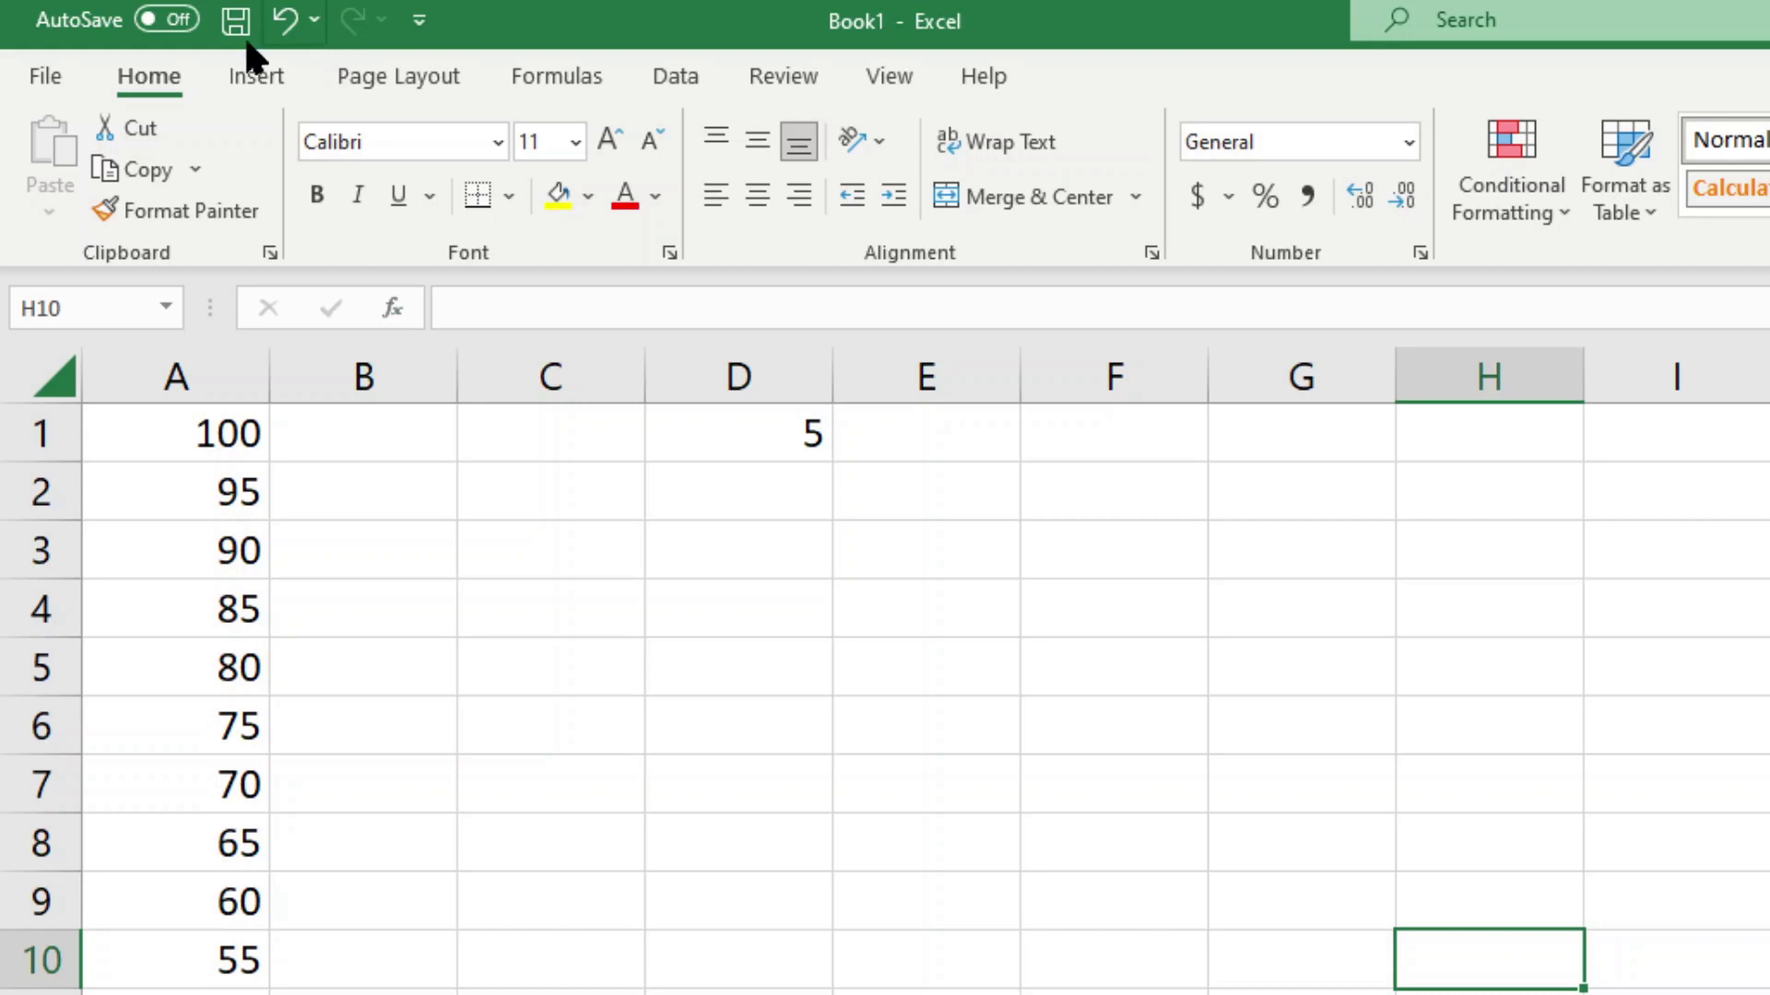
# - Enter =A1/5 in B1 to divide the first column A value by 5
pyautogui.click(373, 423)
pyautogui.write('=')
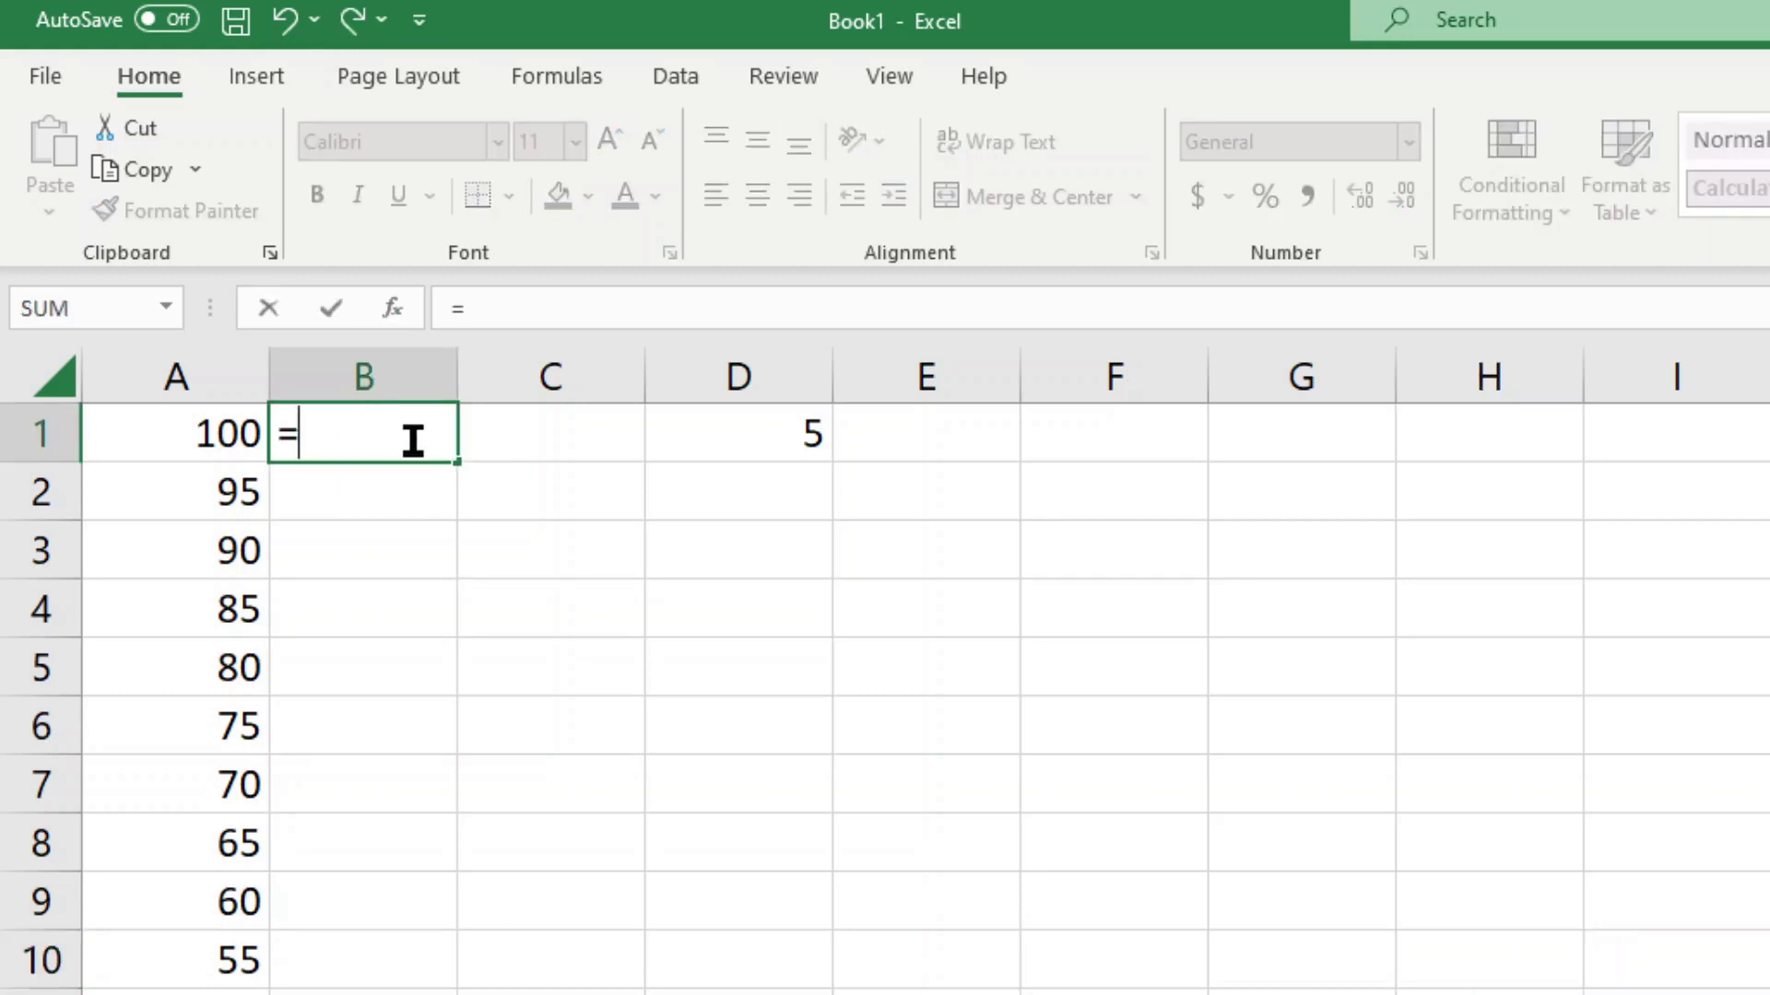
pyautogui.click(162, 431)
pyautogui.write('/5')
pyautogui.press('Return')
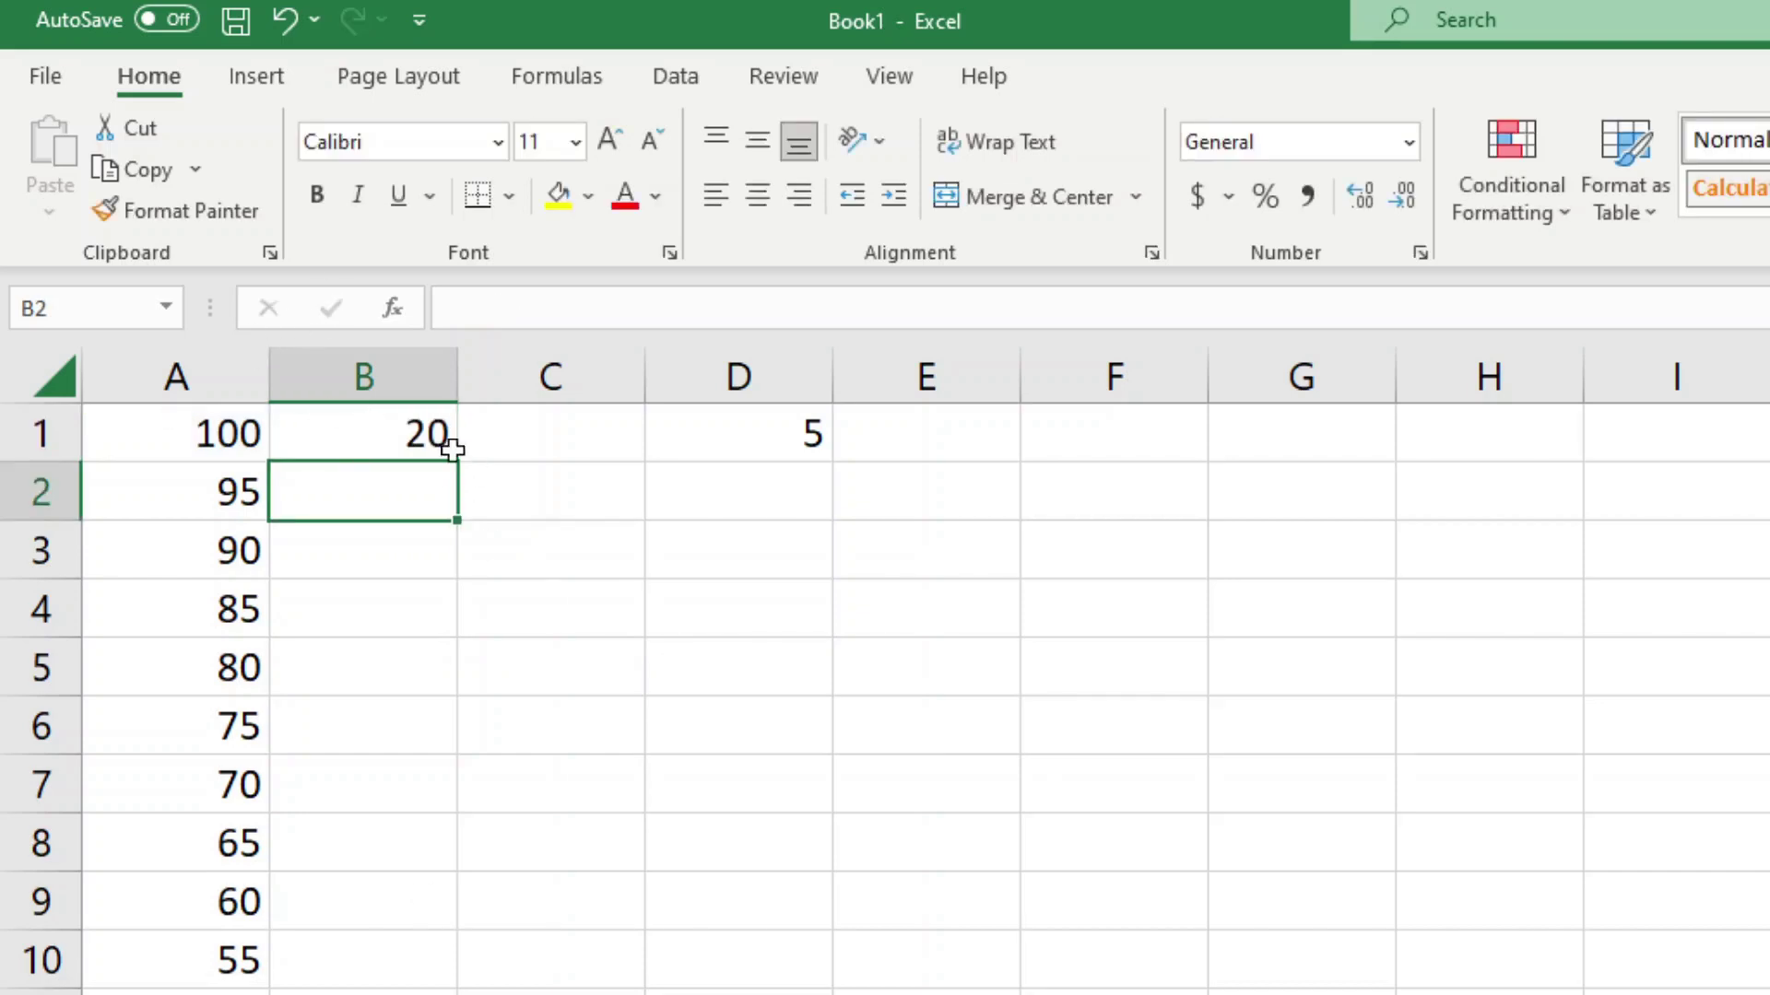
# - Fill B1's formula down column B and inspect the filled cells
pyautogui.click(427, 434)
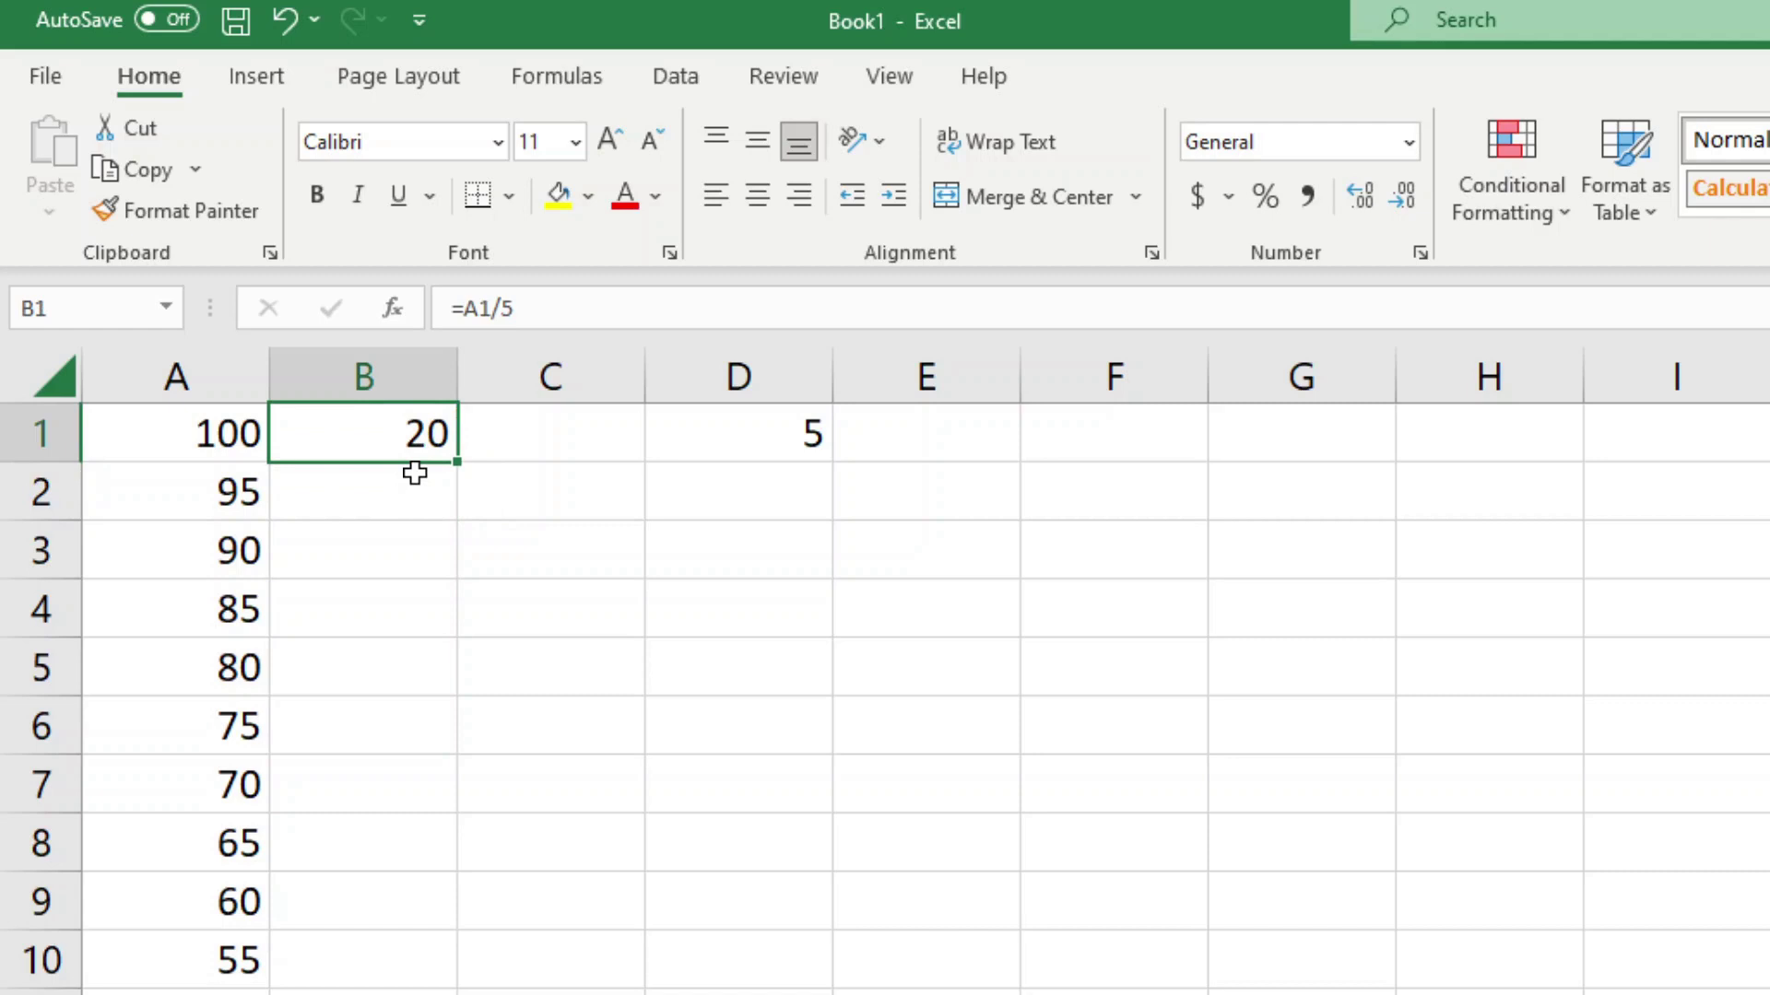
pyautogui.doubleClick(461, 462)
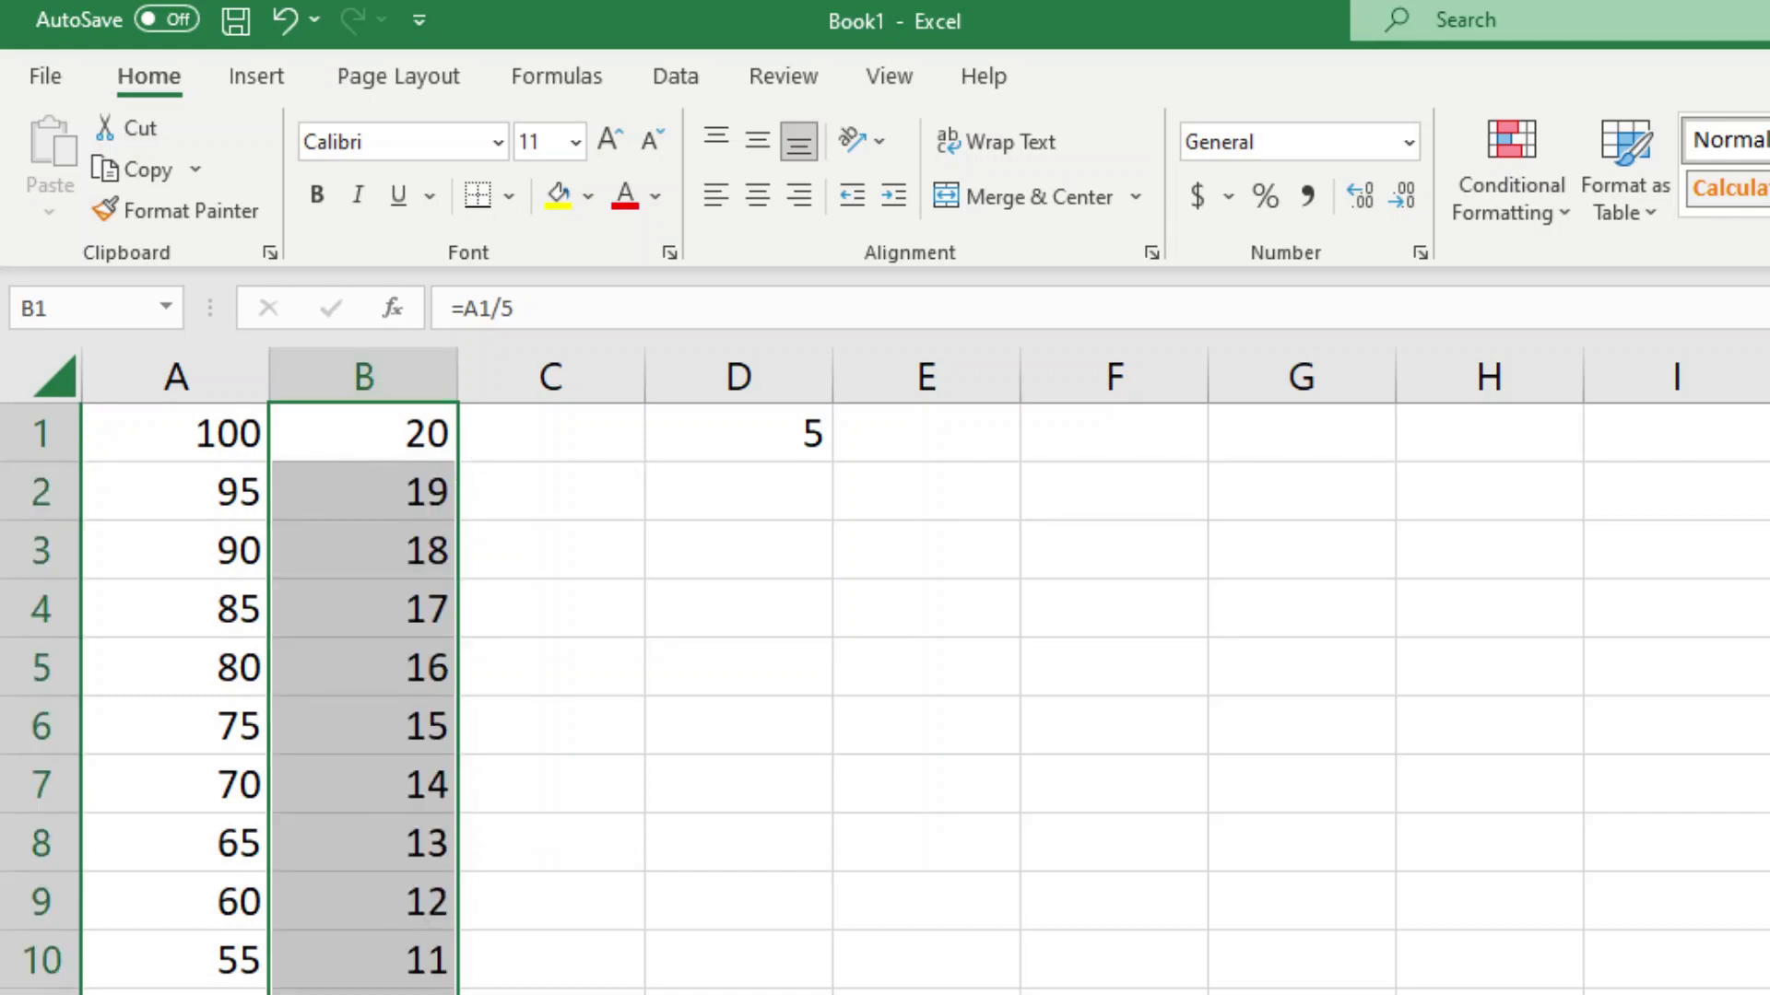
pyautogui.click(427, 548)
pyautogui.click(427, 603)
pyautogui.click(419, 783)
pyautogui.click(388, 928)
# - Copy B1's formula and paste it into B2:B10, then cancel the copy
pyautogui.click(426, 434)
pyautogui.hotkey('ctrl', 'c')
pyautogui.moveTo(433, 491); pyautogui.dragTo(427, 986)
pyautogui.hotkey('ctrl', 'v')
pyautogui.click(1088, 826)
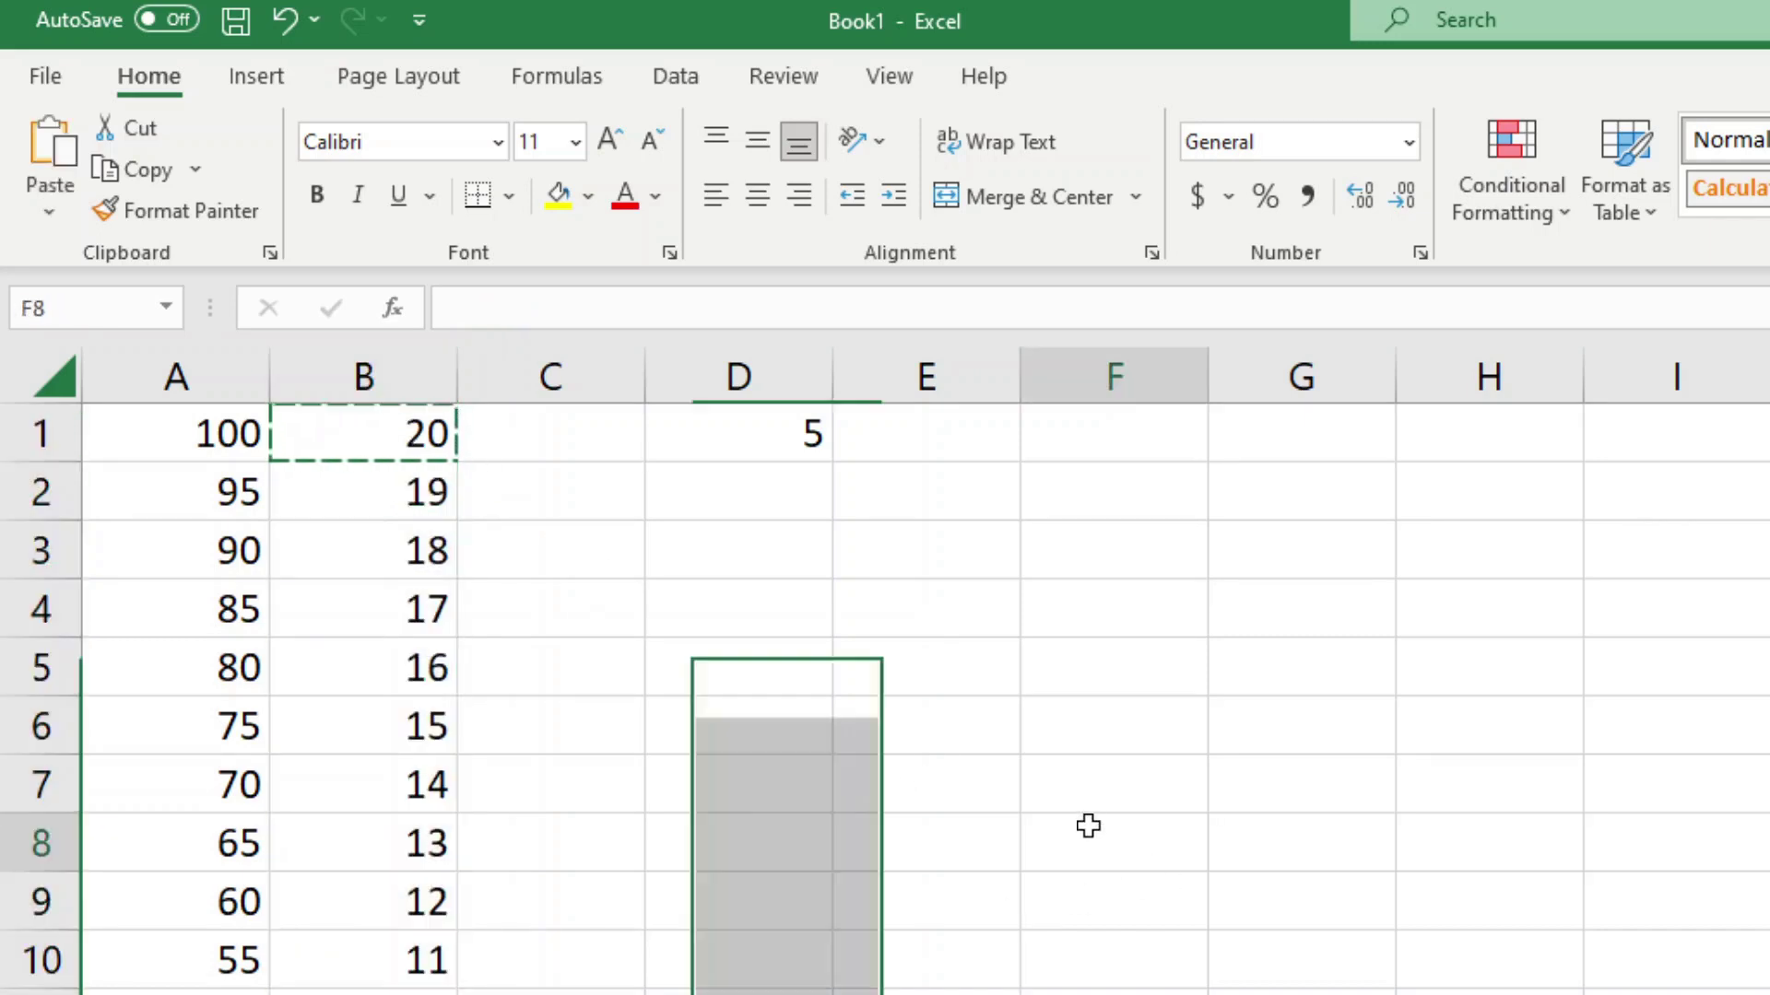
pyautogui.click(427, 434)
pyautogui.press('Escape')
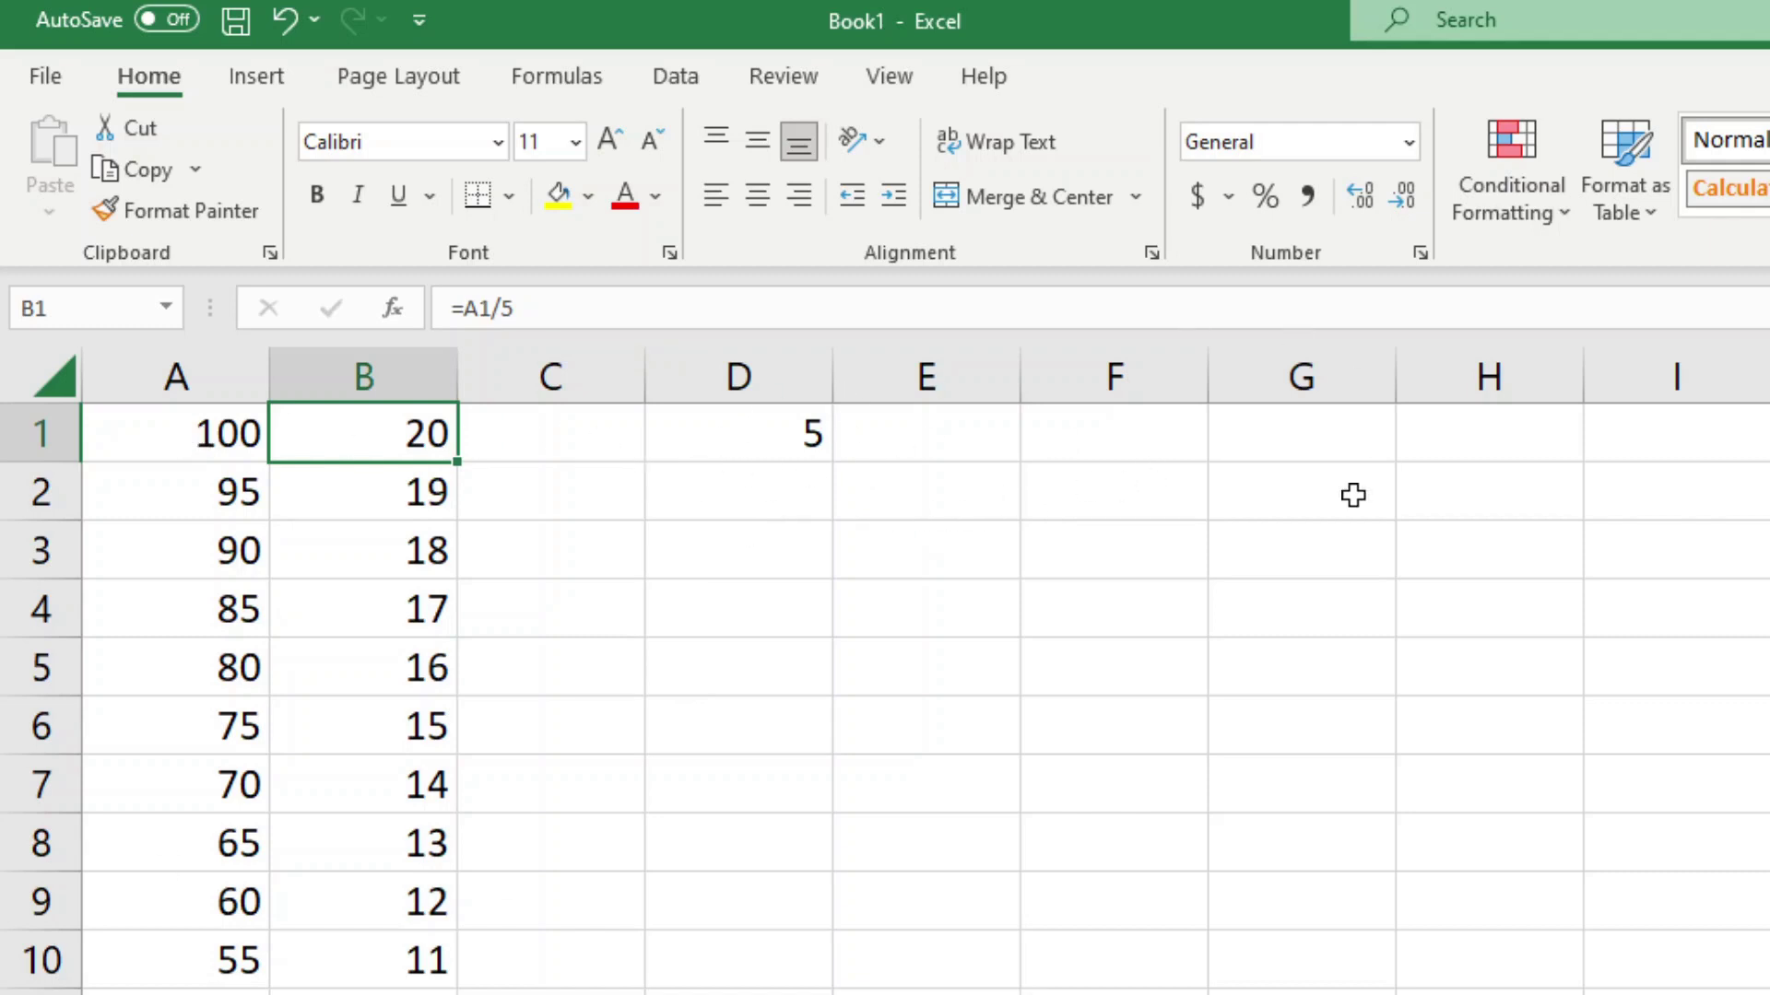
# - Review D1 and column A, then enter =A1/D1 in C1 to get 20
pyautogui.click(728, 430)
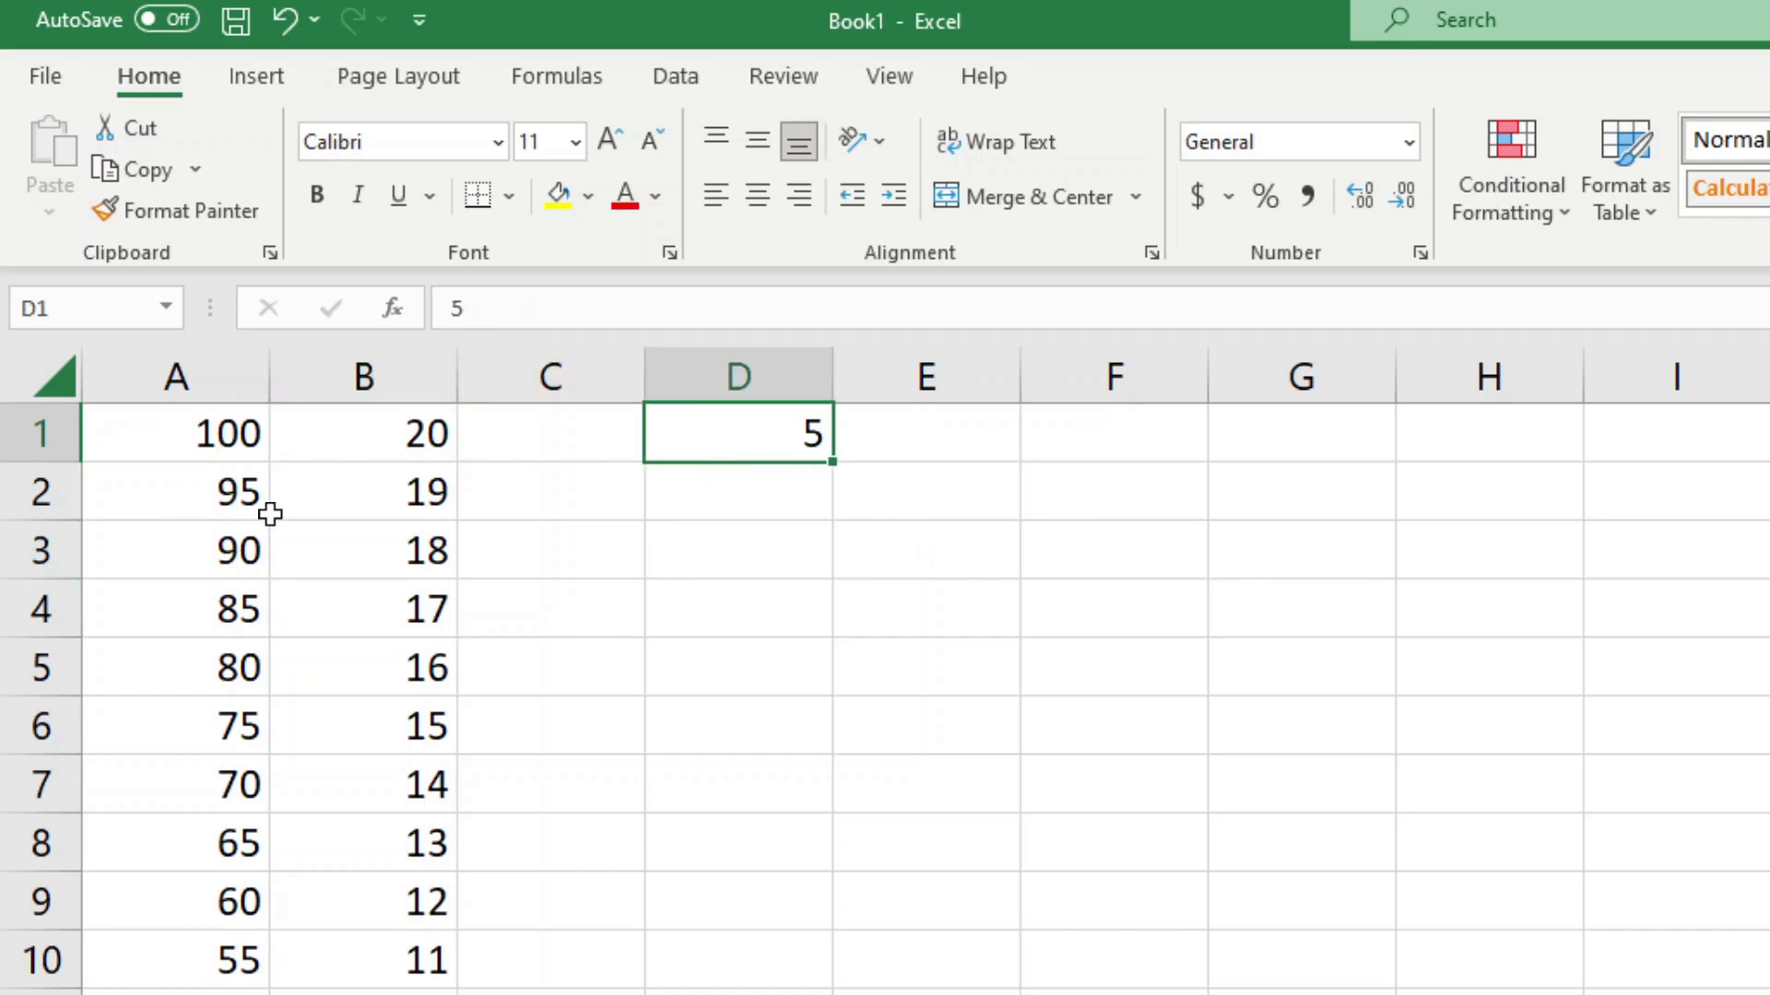
pyautogui.click(197, 434)
pyautogui.moveTo(196, 433); pyautogui.dragTo(195, 993)
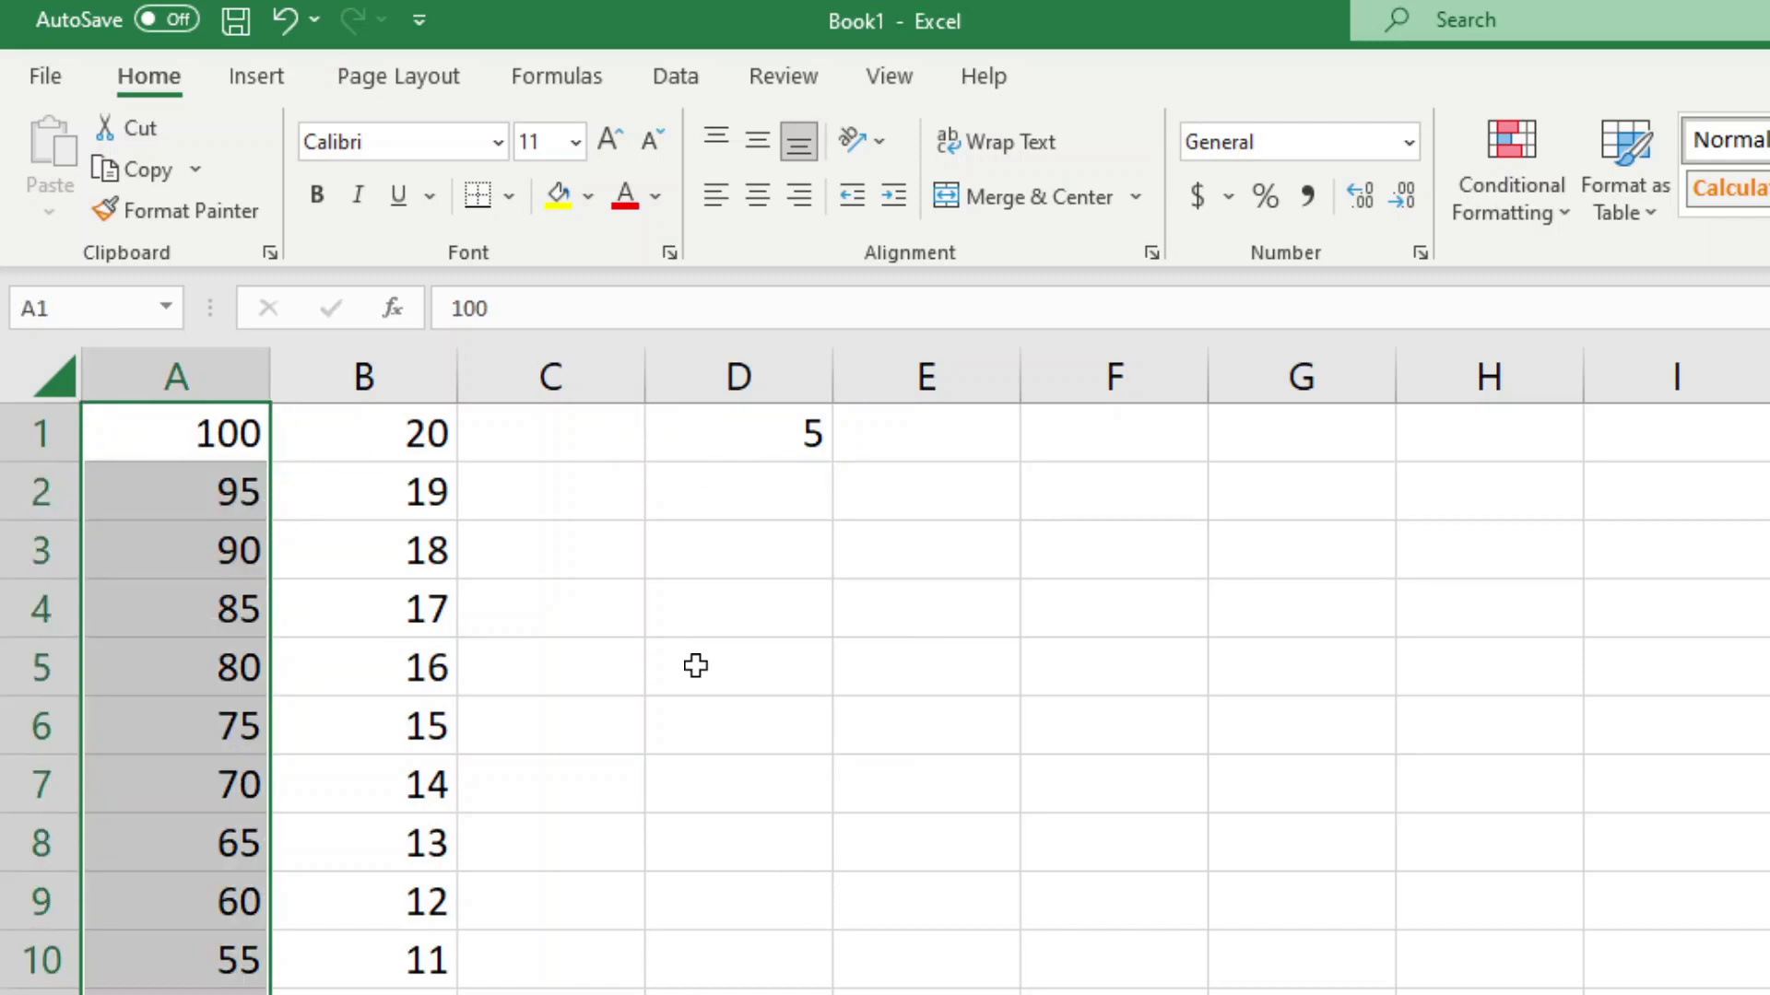
pyautogui.click(544, 428)
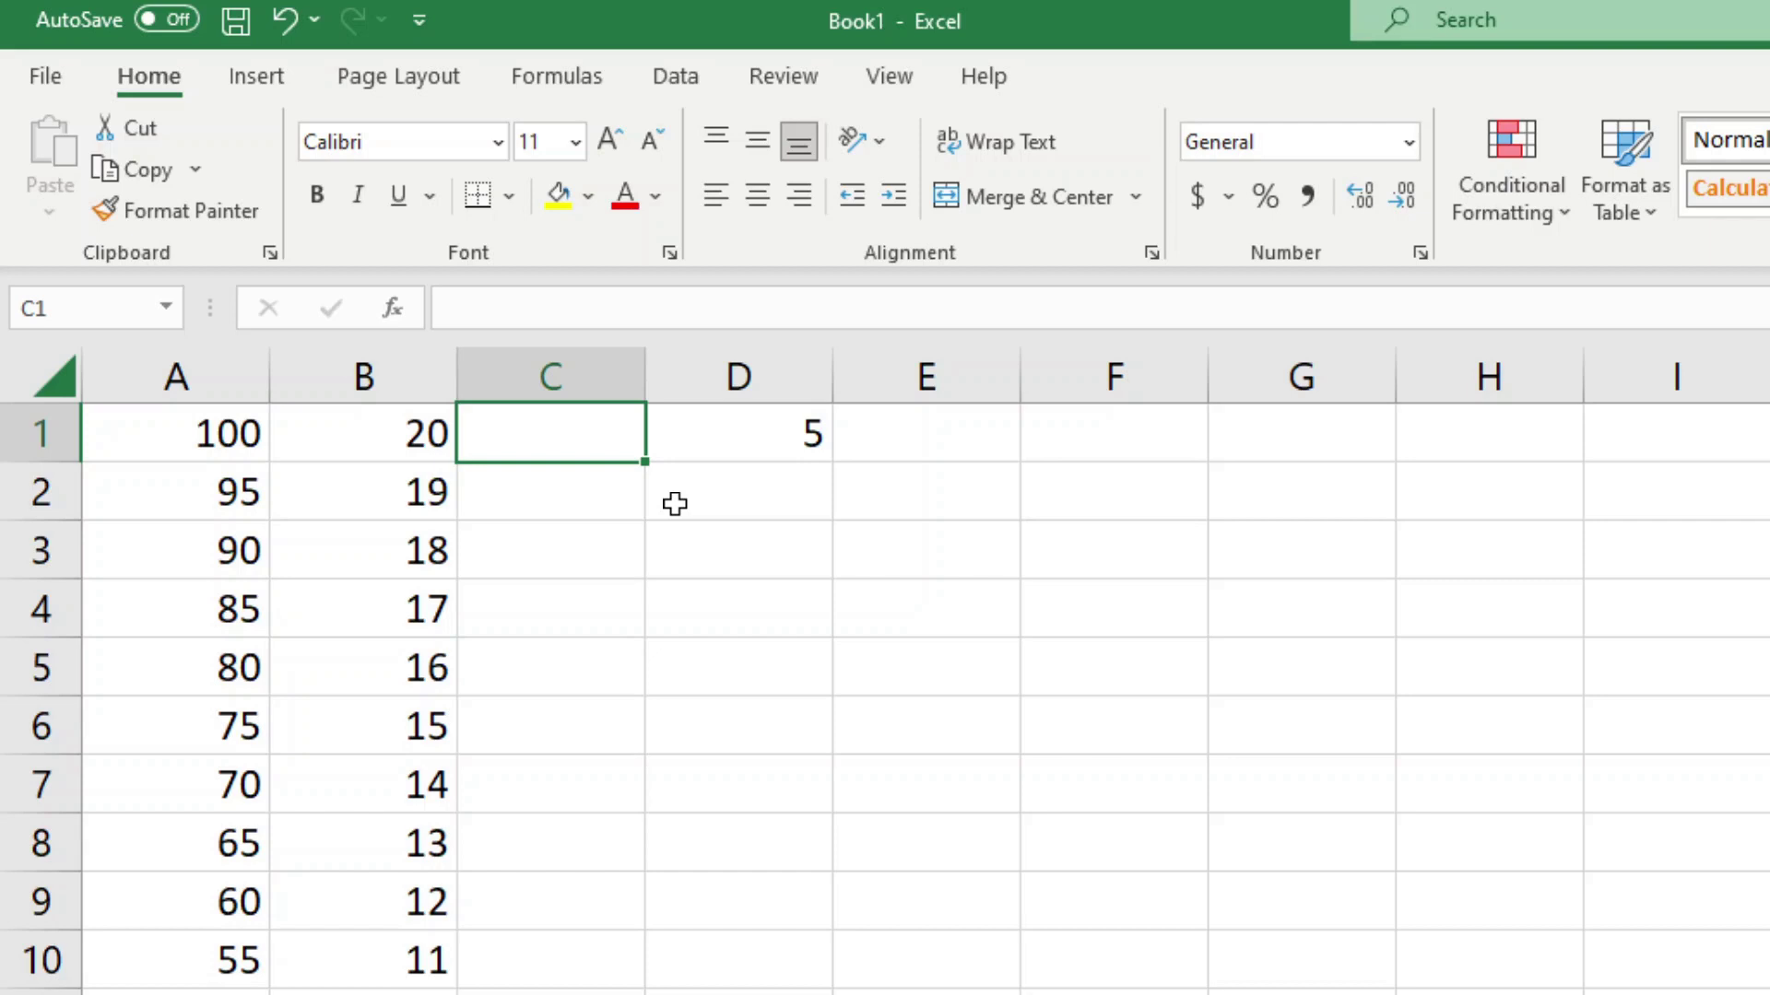
pyautogui.write('=')
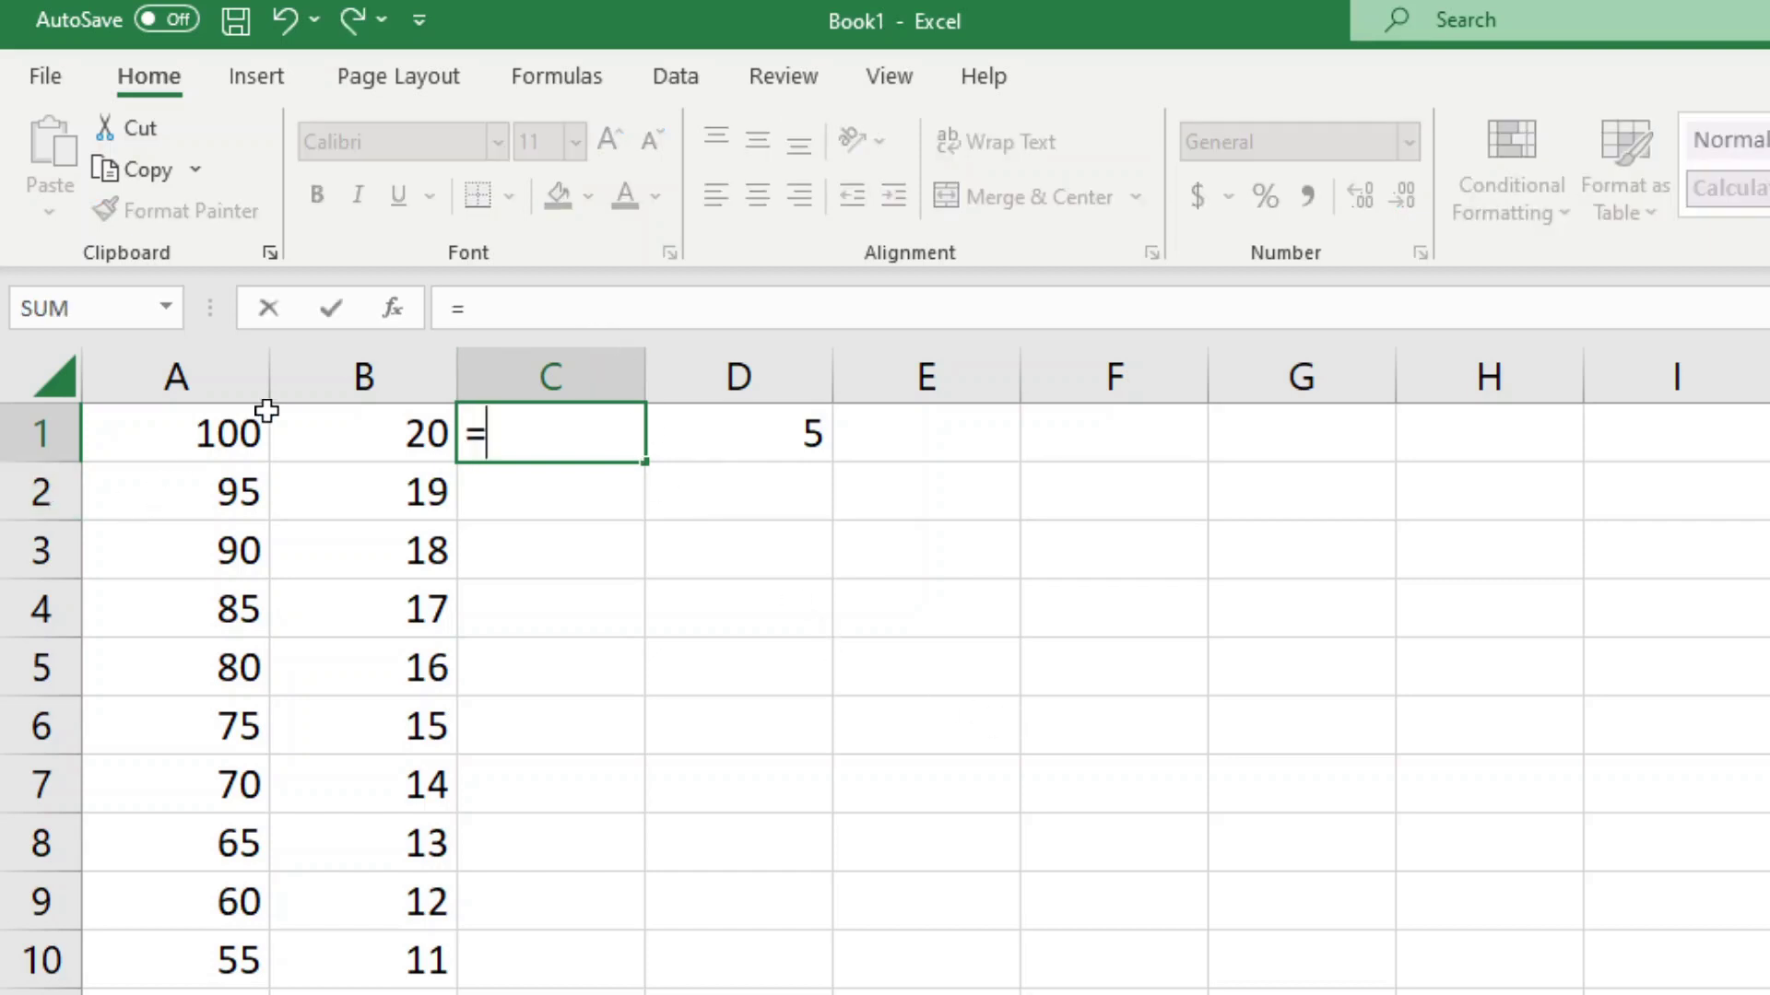
pyautogui.click(222, 433)
pyautogui.write('/')
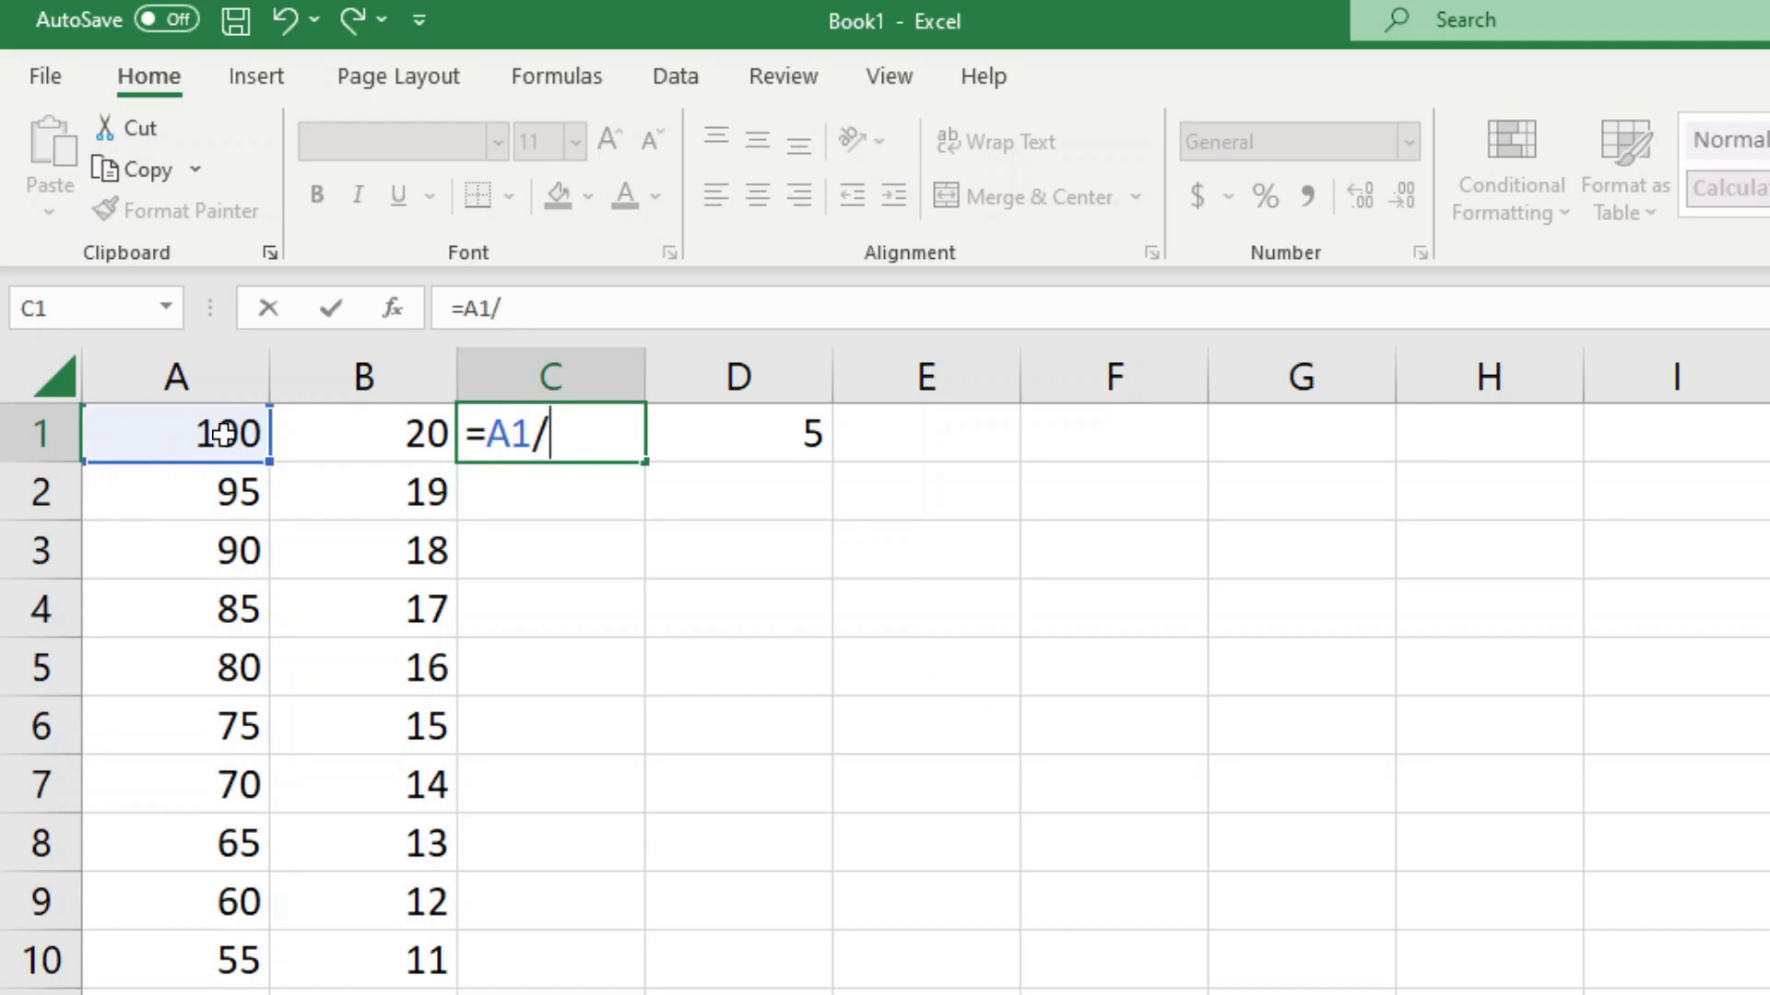
pyautogui.click(802, 432)
pyautogui.press('Return')
# - Fill C1's formula down column C and inspect C2–C5 showing #DIV/0!
pyautogui.click(600, 429)
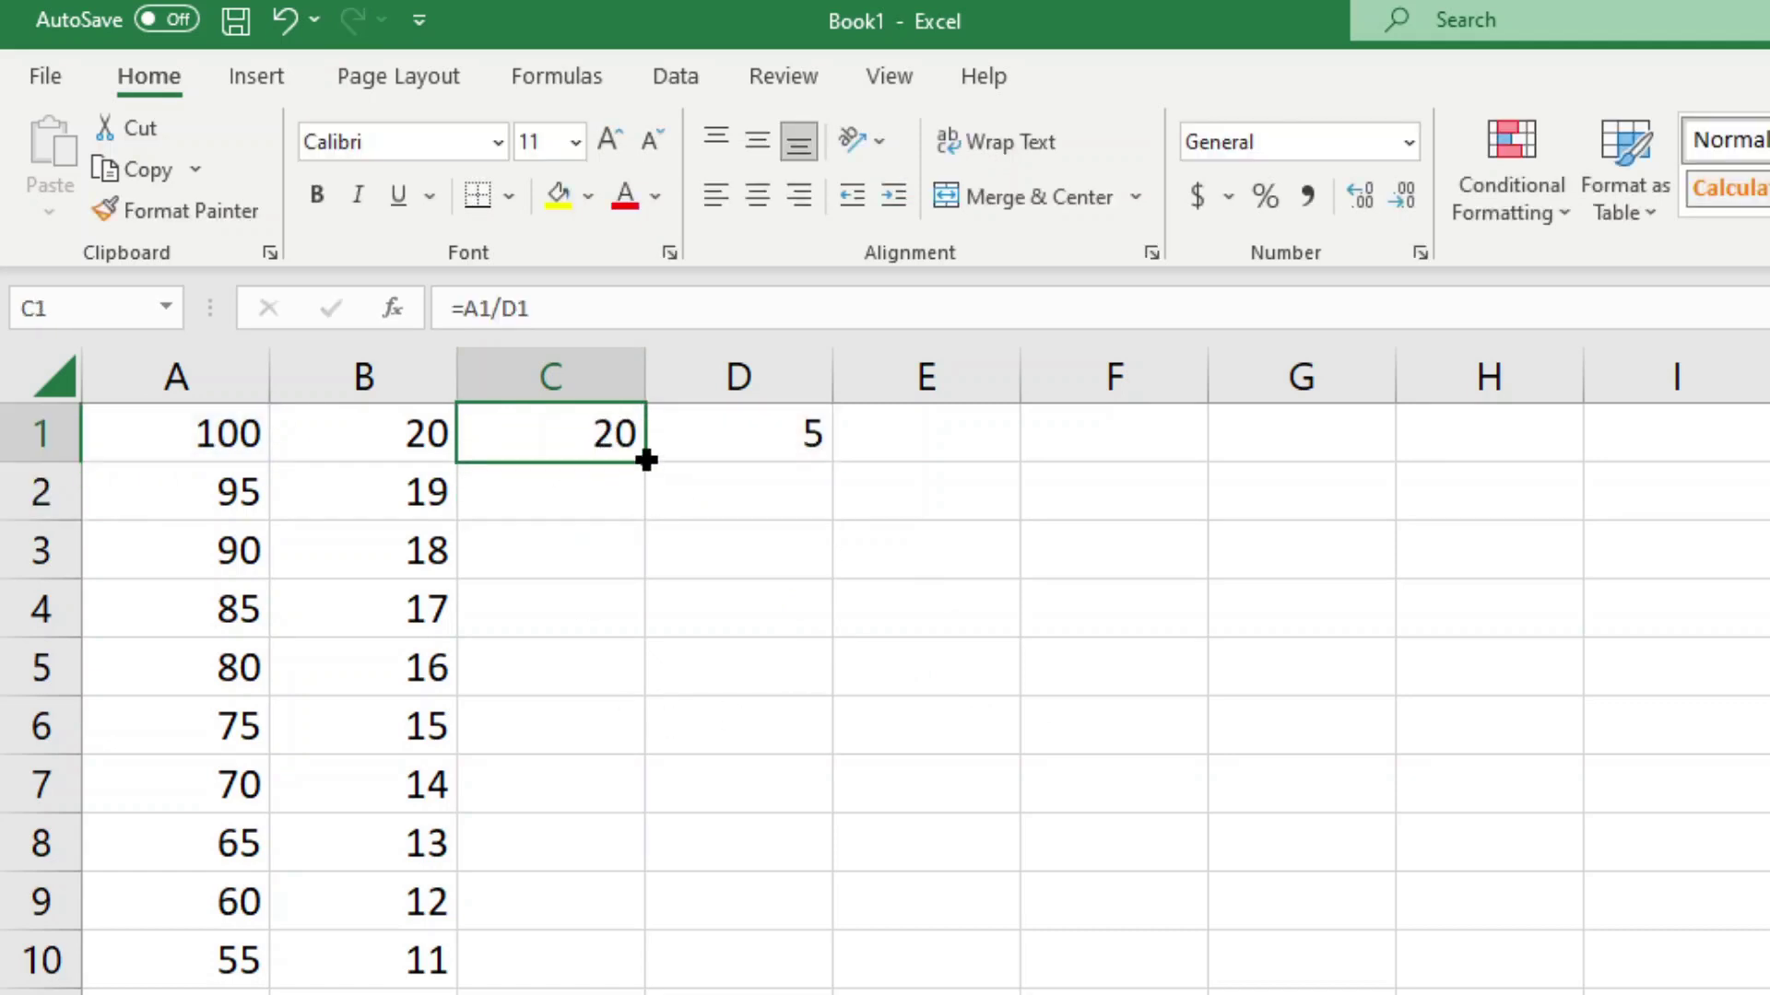
pyautogui.doubleClick(646, 460)
pyautogui.click(585, 488)
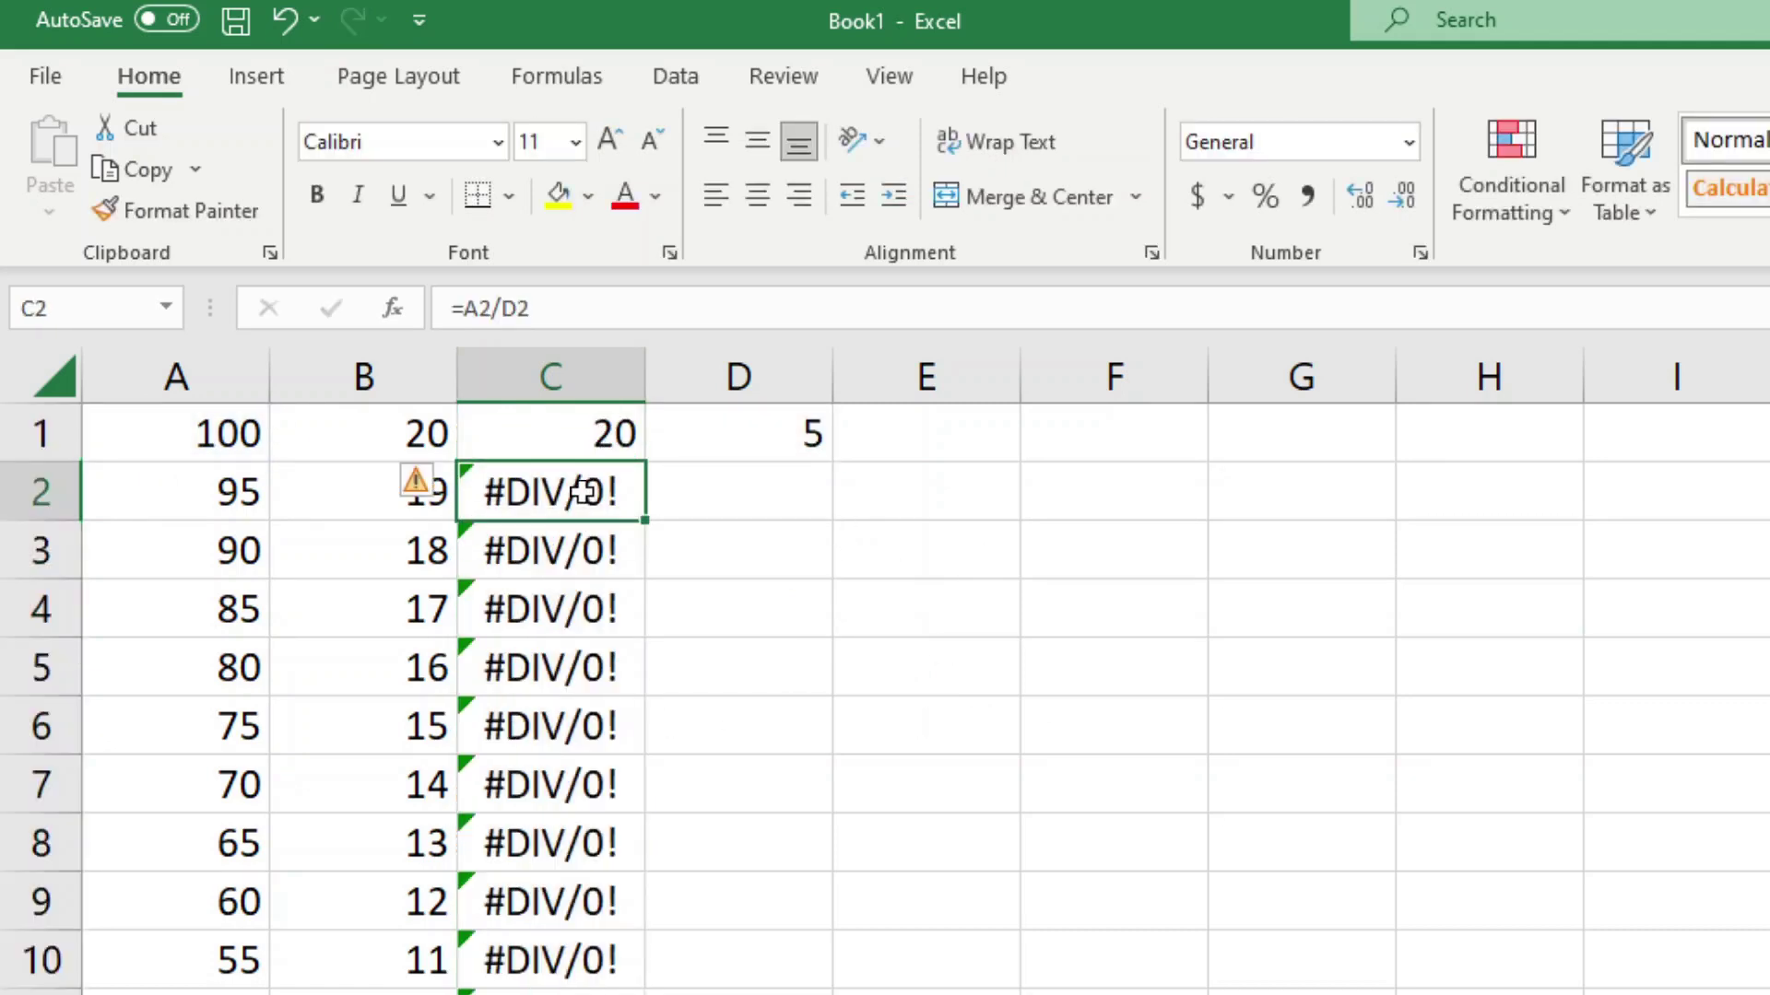
pyautogui.click(591, 550)
pyautogui.click(584, 608)
pyautogui.click(572, 670)
# - Examine the shifted divisor references in the formulas of C5 through C8
pyautogui.click(523, 309)
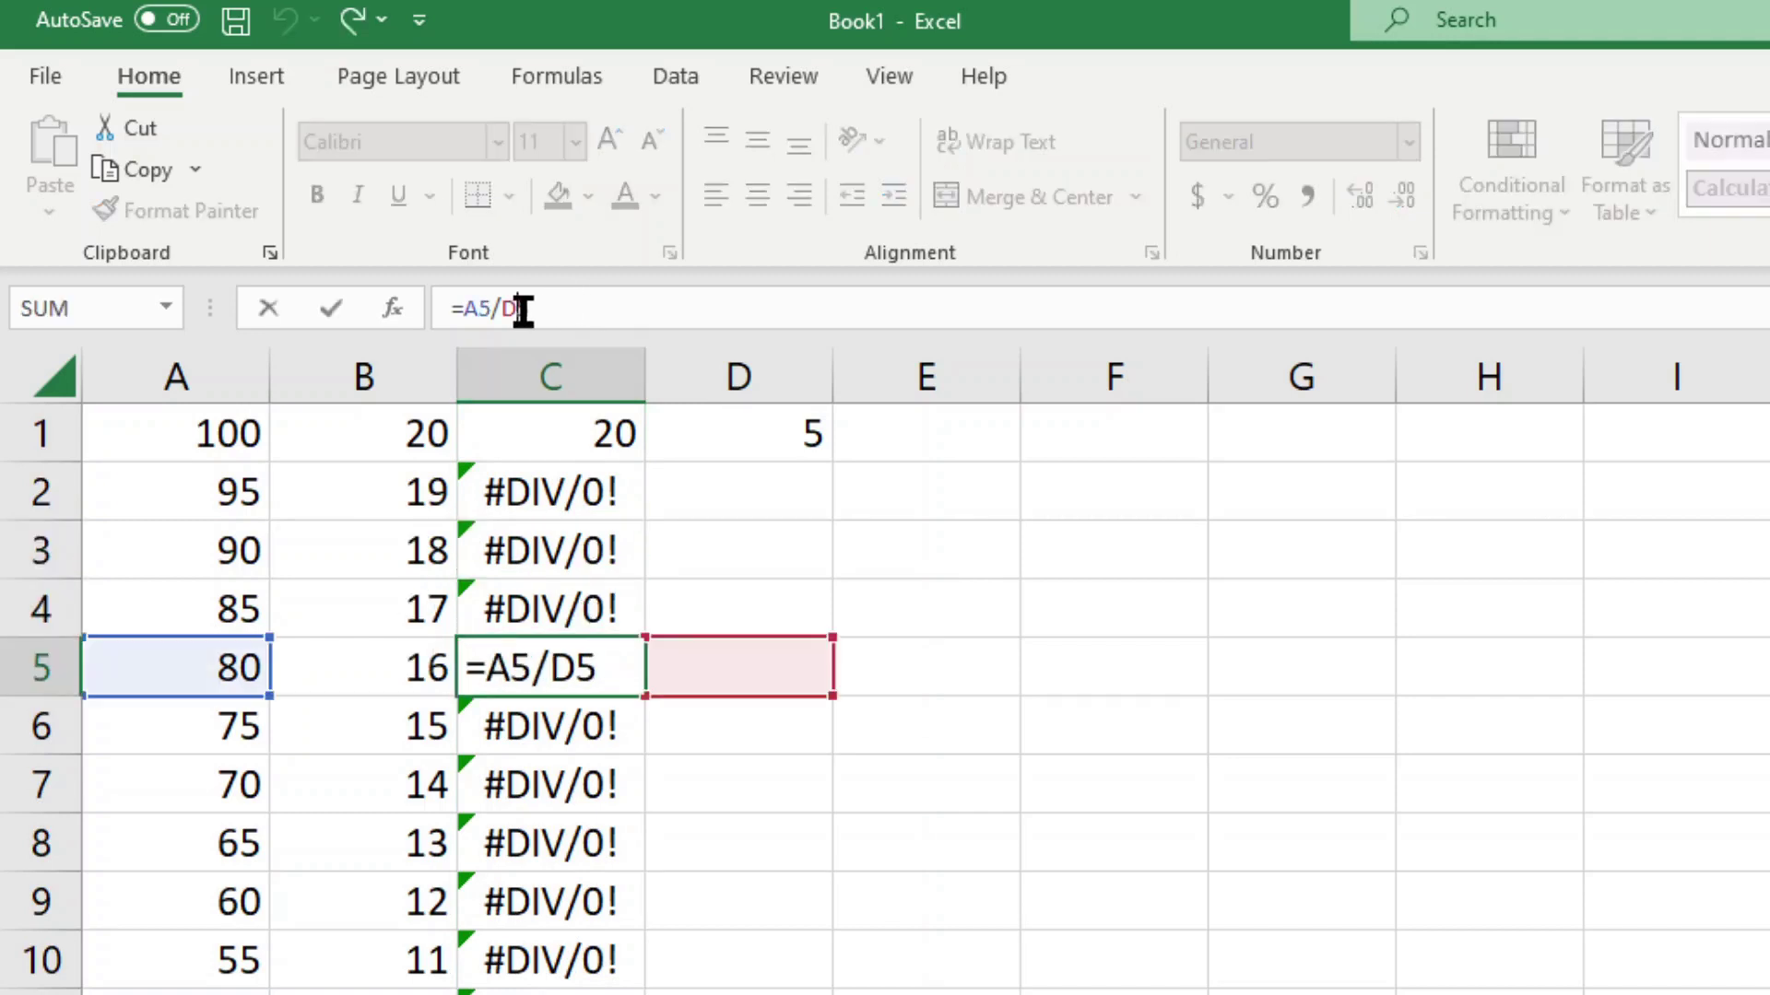
pyautogui.press('Return')
pyautogui.click(526, 308)
pyautogui.press('Escape')
pyautogui.click(572, 783)
pyautogui.click(527, 314)
pyautogui.press('Escape')
pyautogui.click(585, 837)
pyautogui.click(541, 309)
pyautogui.press('Escape')
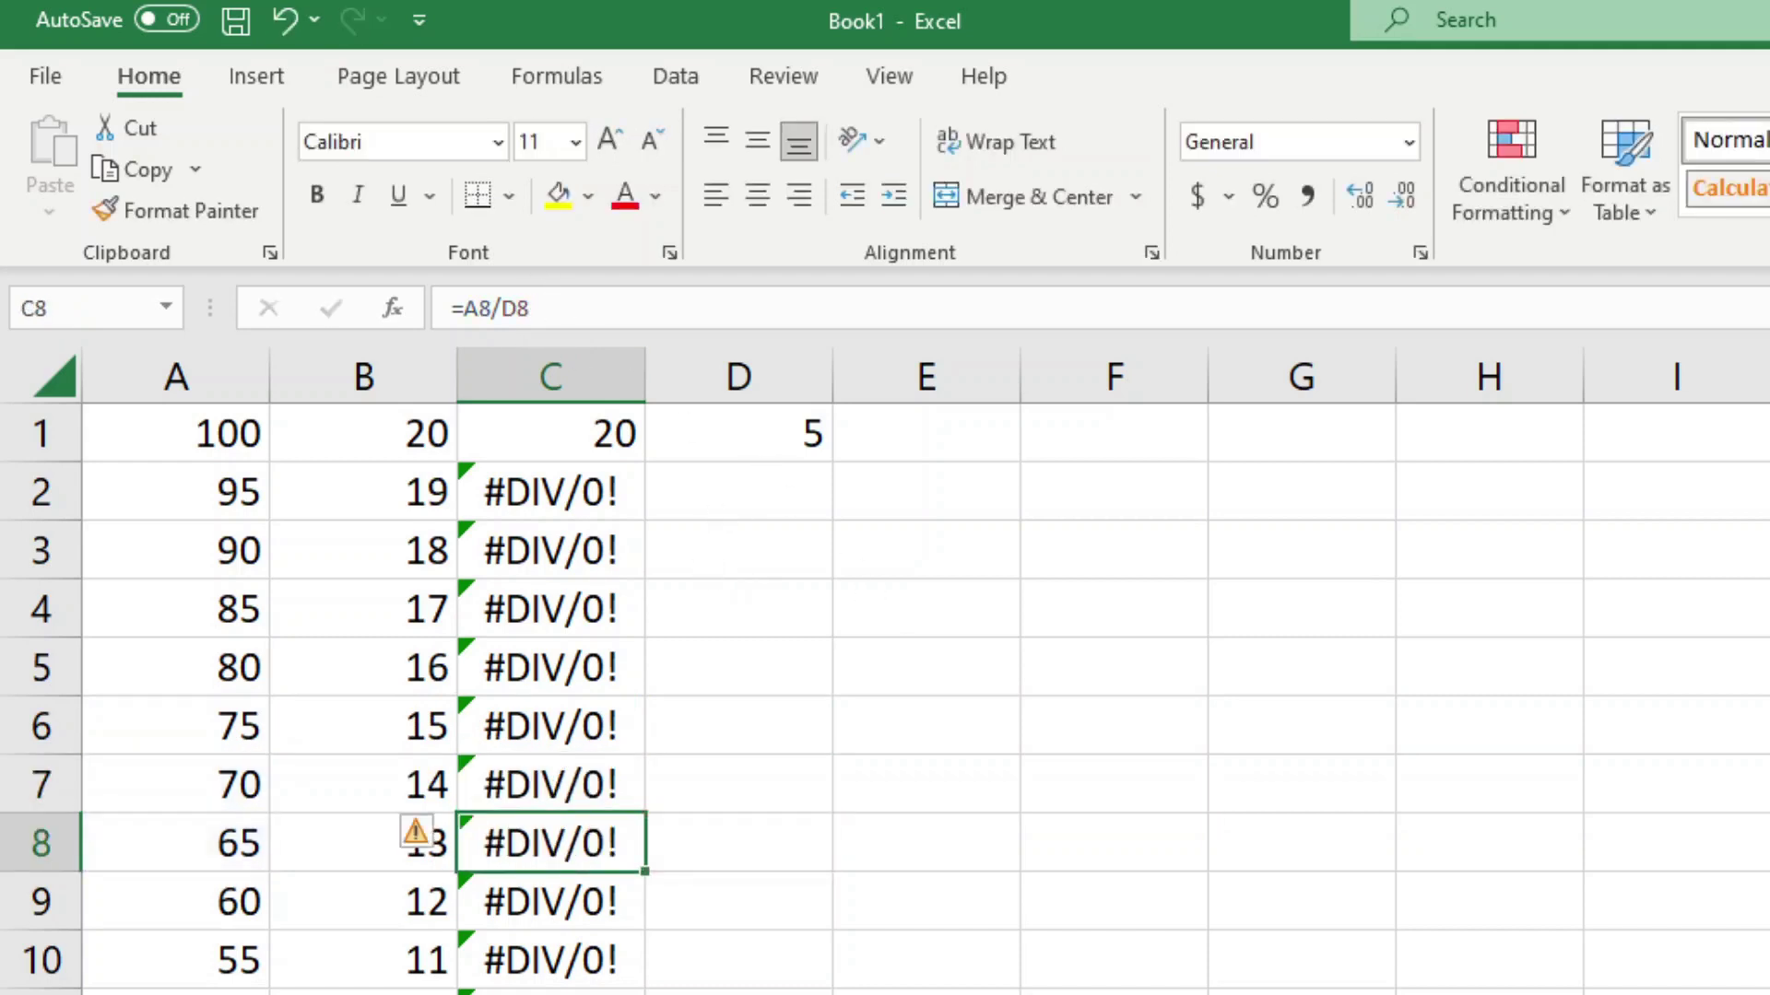
# - Show C13 divides by the empty D13, then reopen C1's formula for editing
pyautogui.press('Down')
pyautogui.press('Down')
pyautogui.press('Down')
pyautogui.press('Down')
pyautogui.press('Down')
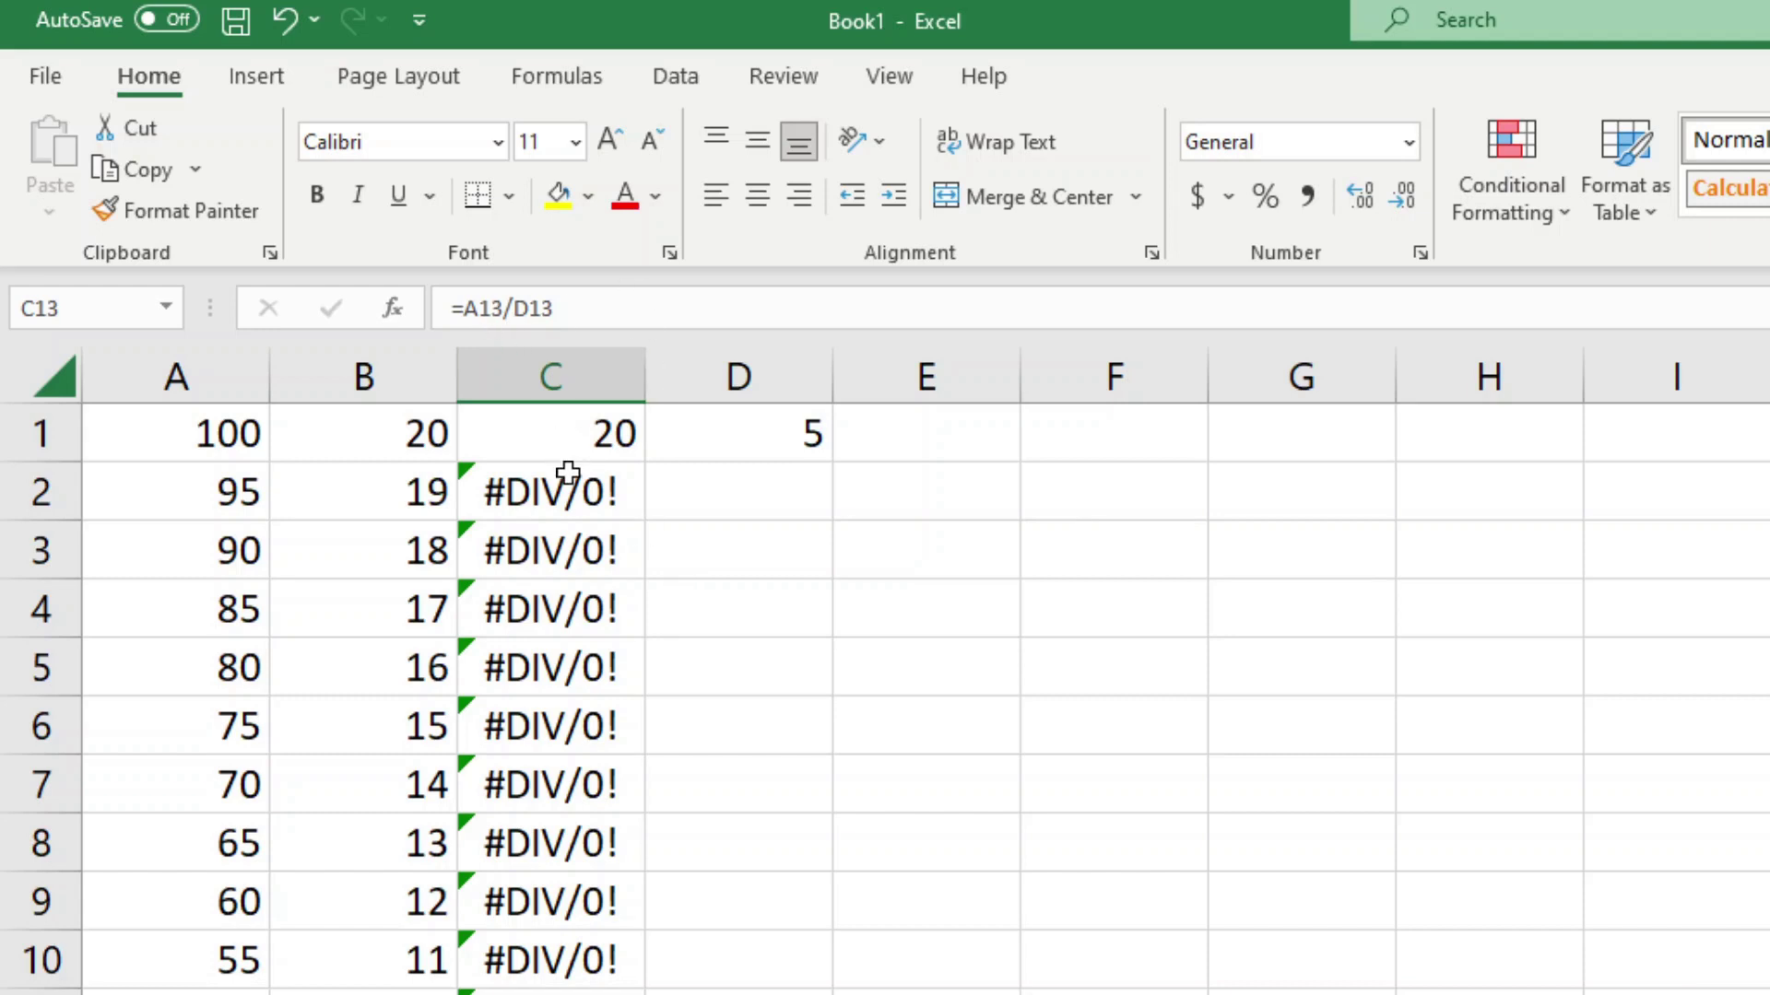
pyautogui.doubleClick(522, 308)
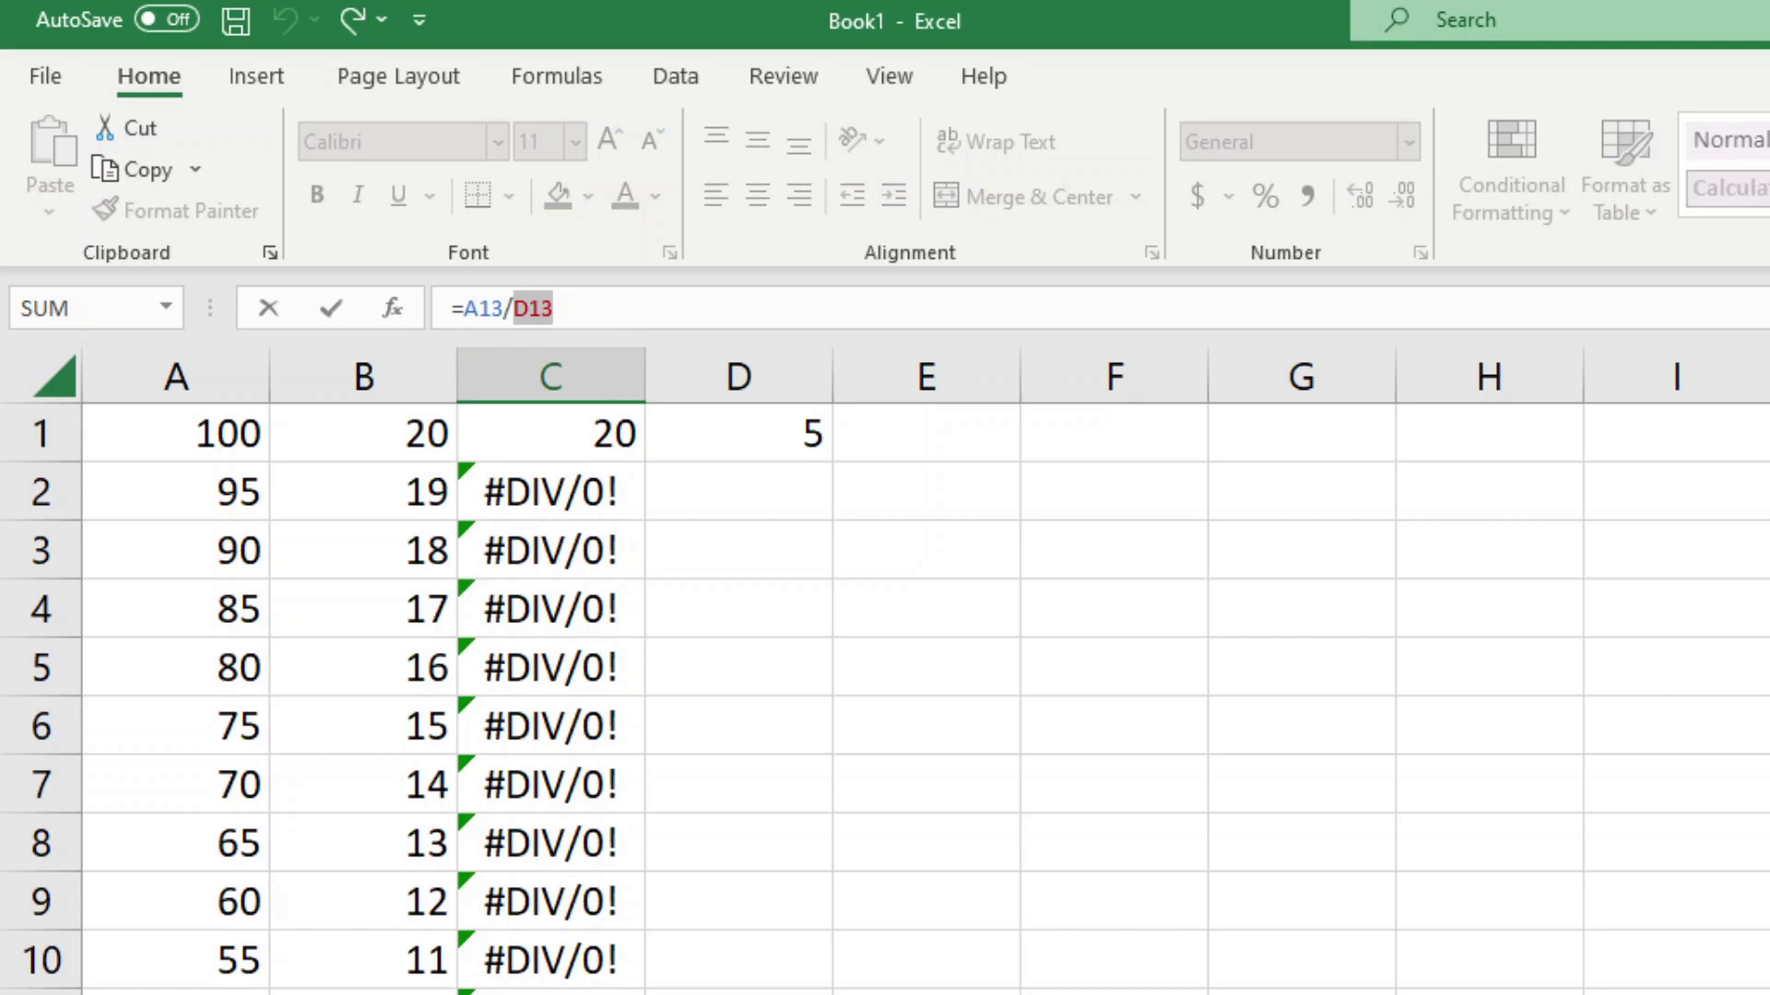
pyautogui.press('Escape')
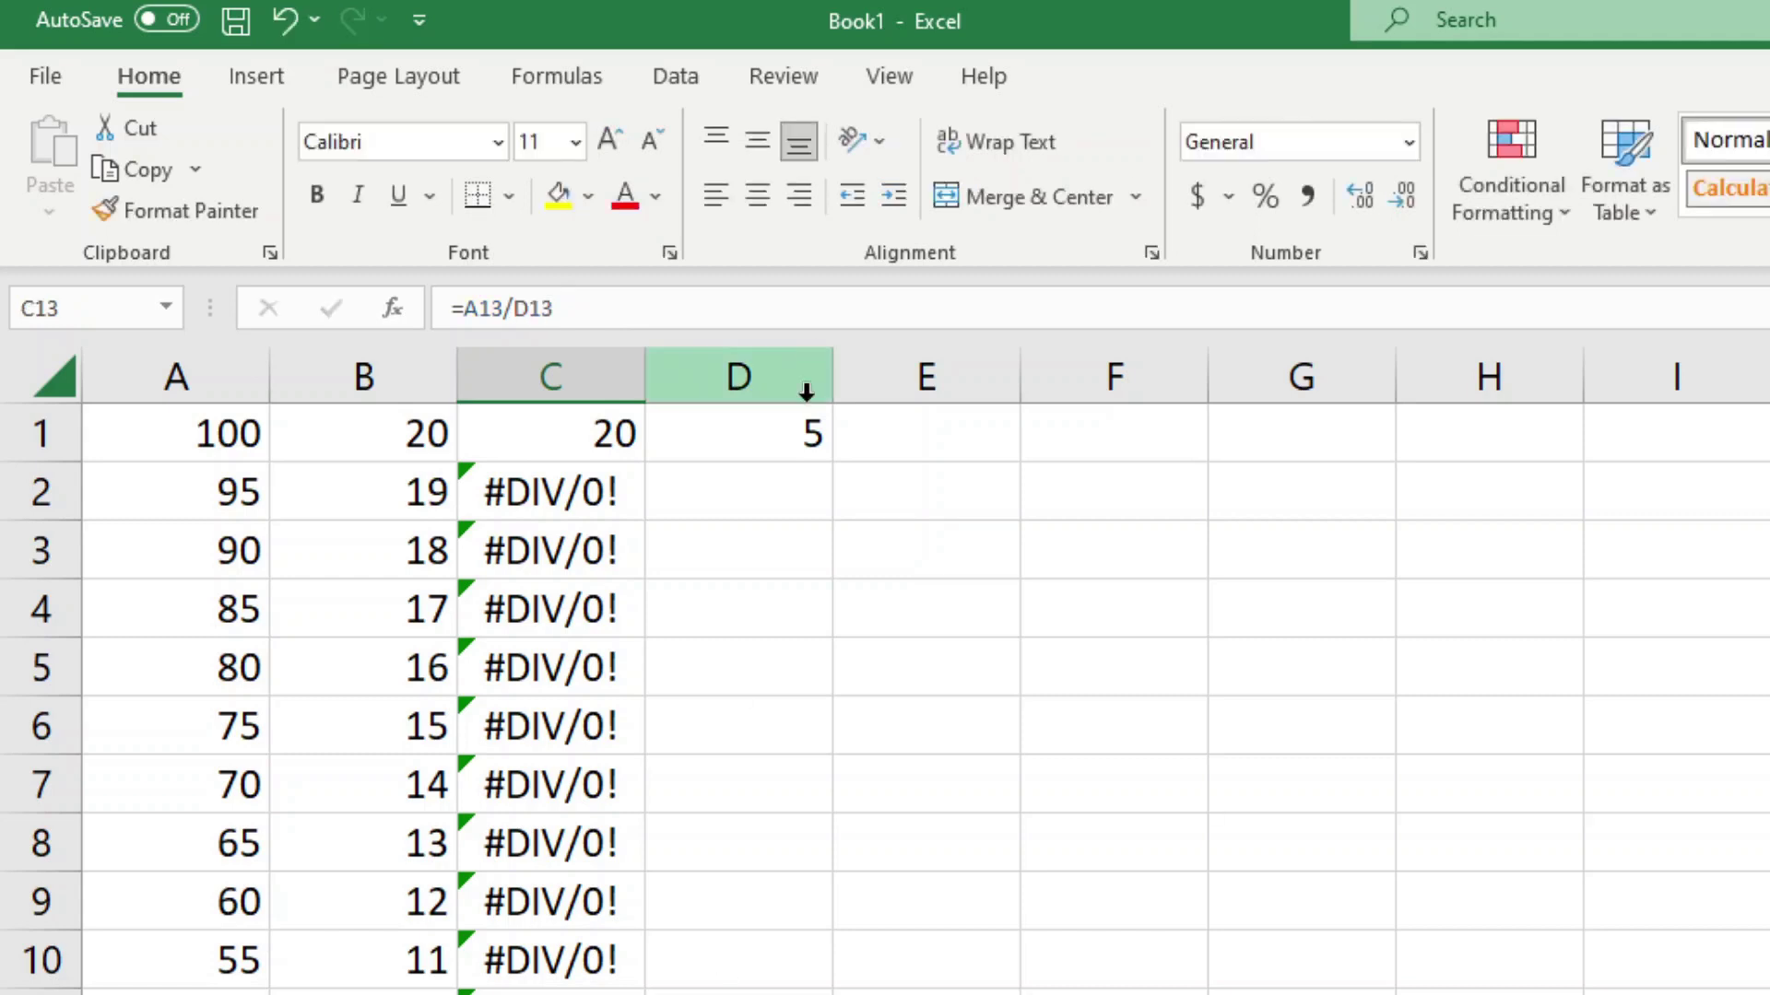
pyautogui.click(763, 434)
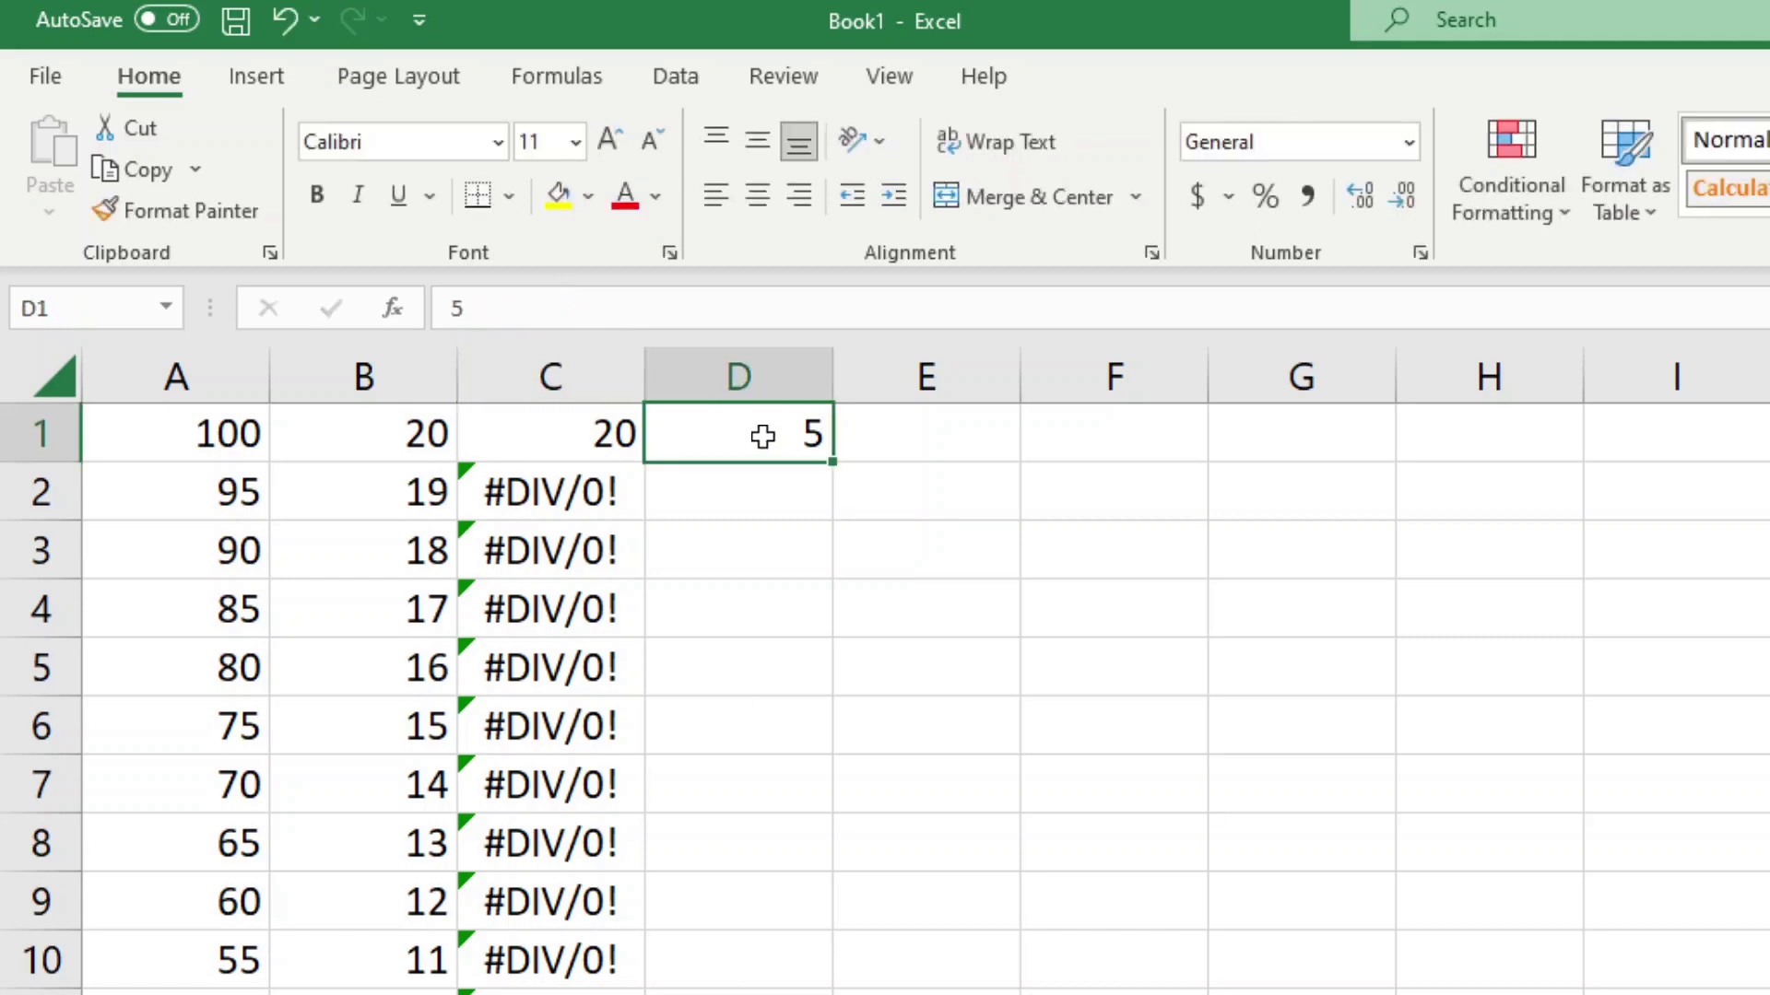
pyautogui.click(584, 426)
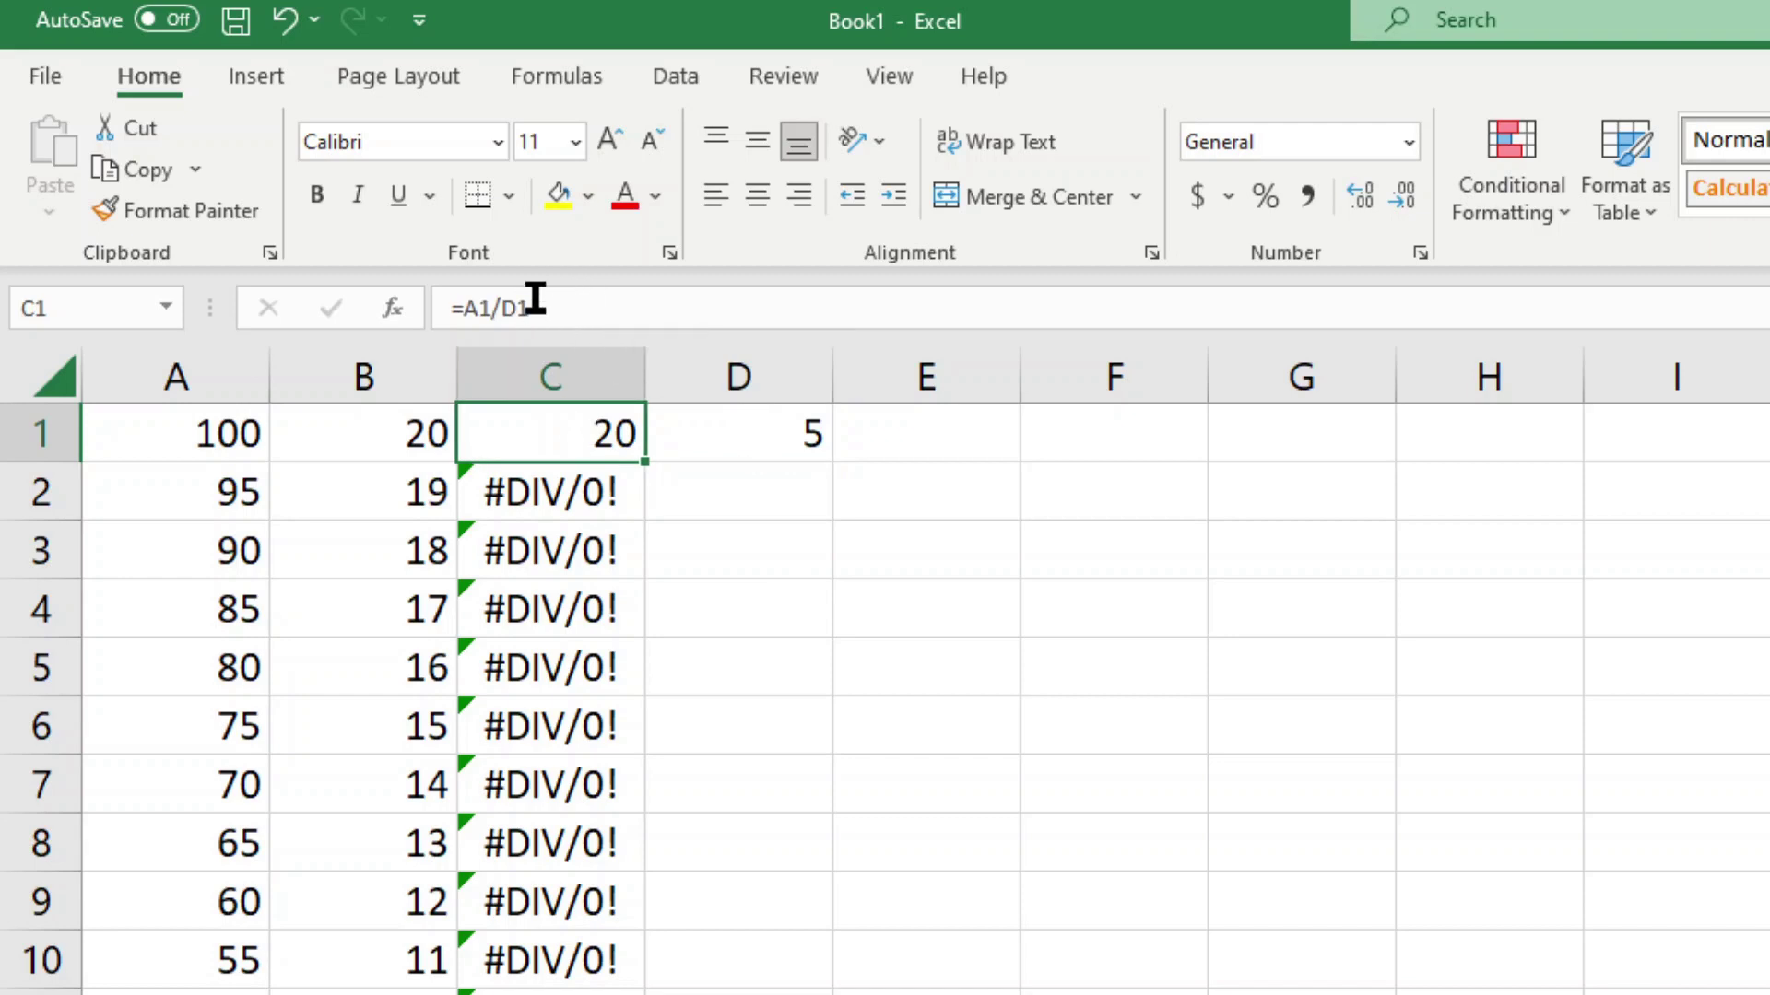
pyautogui.click(590, 314)
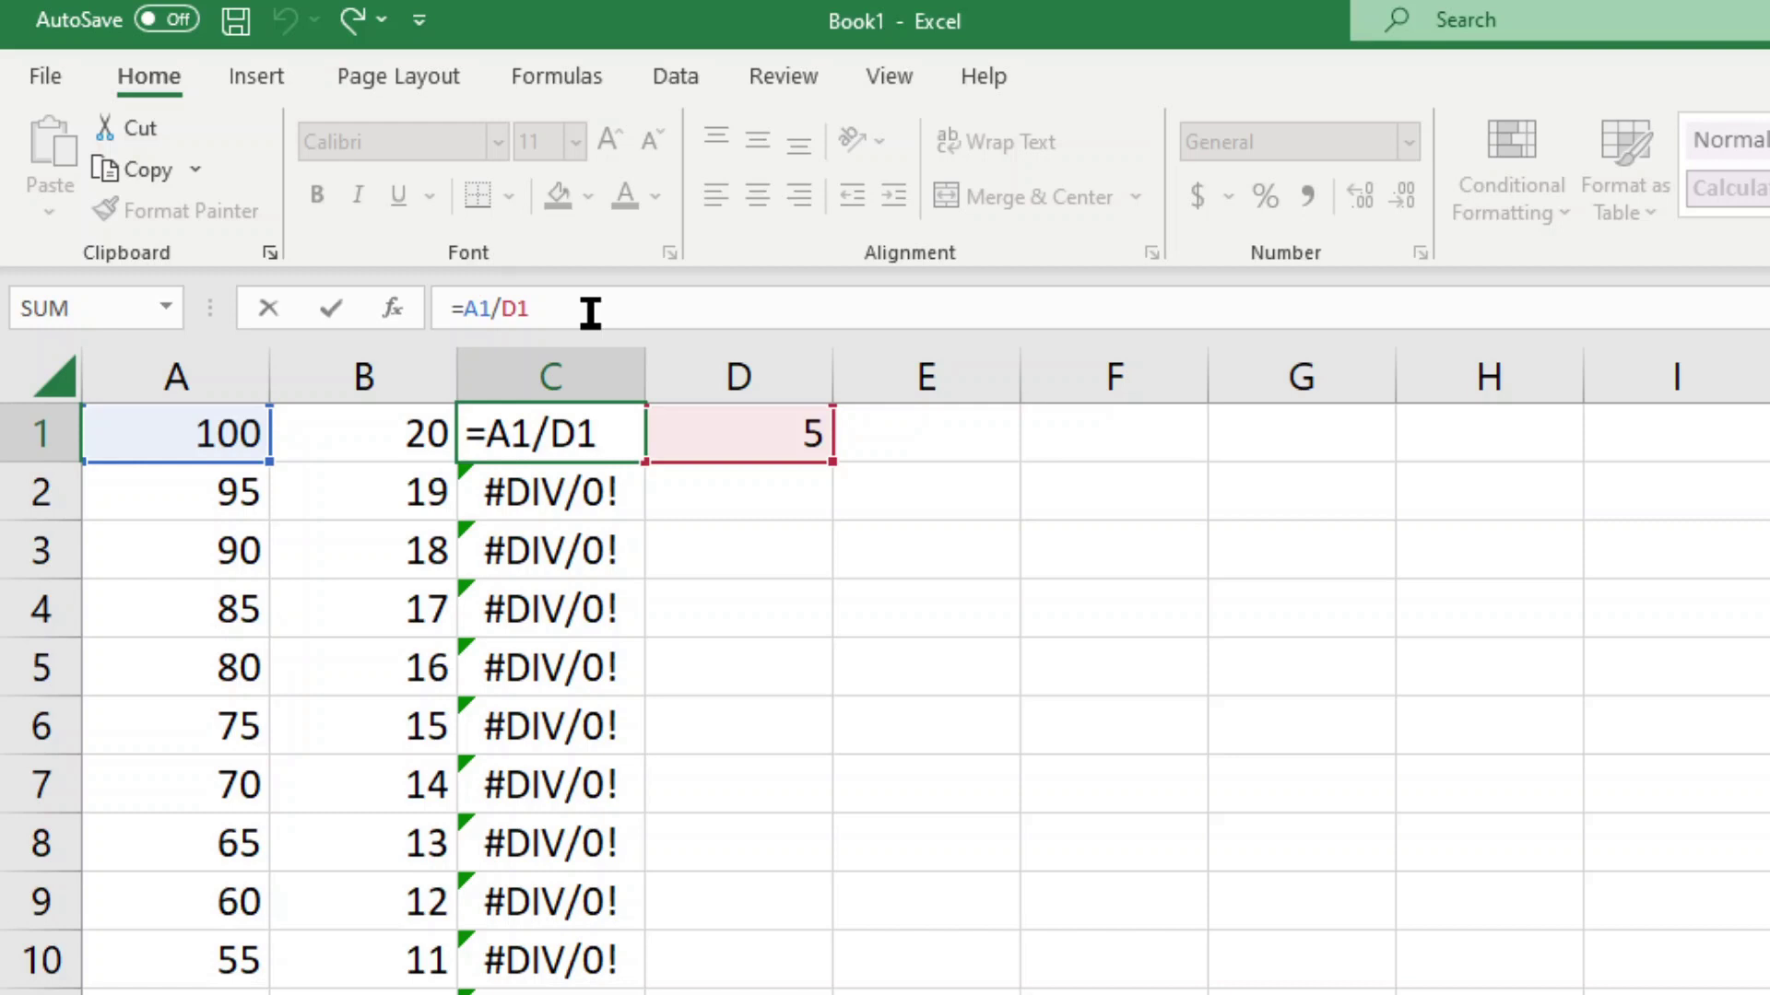
# - Make C1's divisor $D$1, fill it down, and verify copies still divide by $D$1
pyautogui.press('F4')
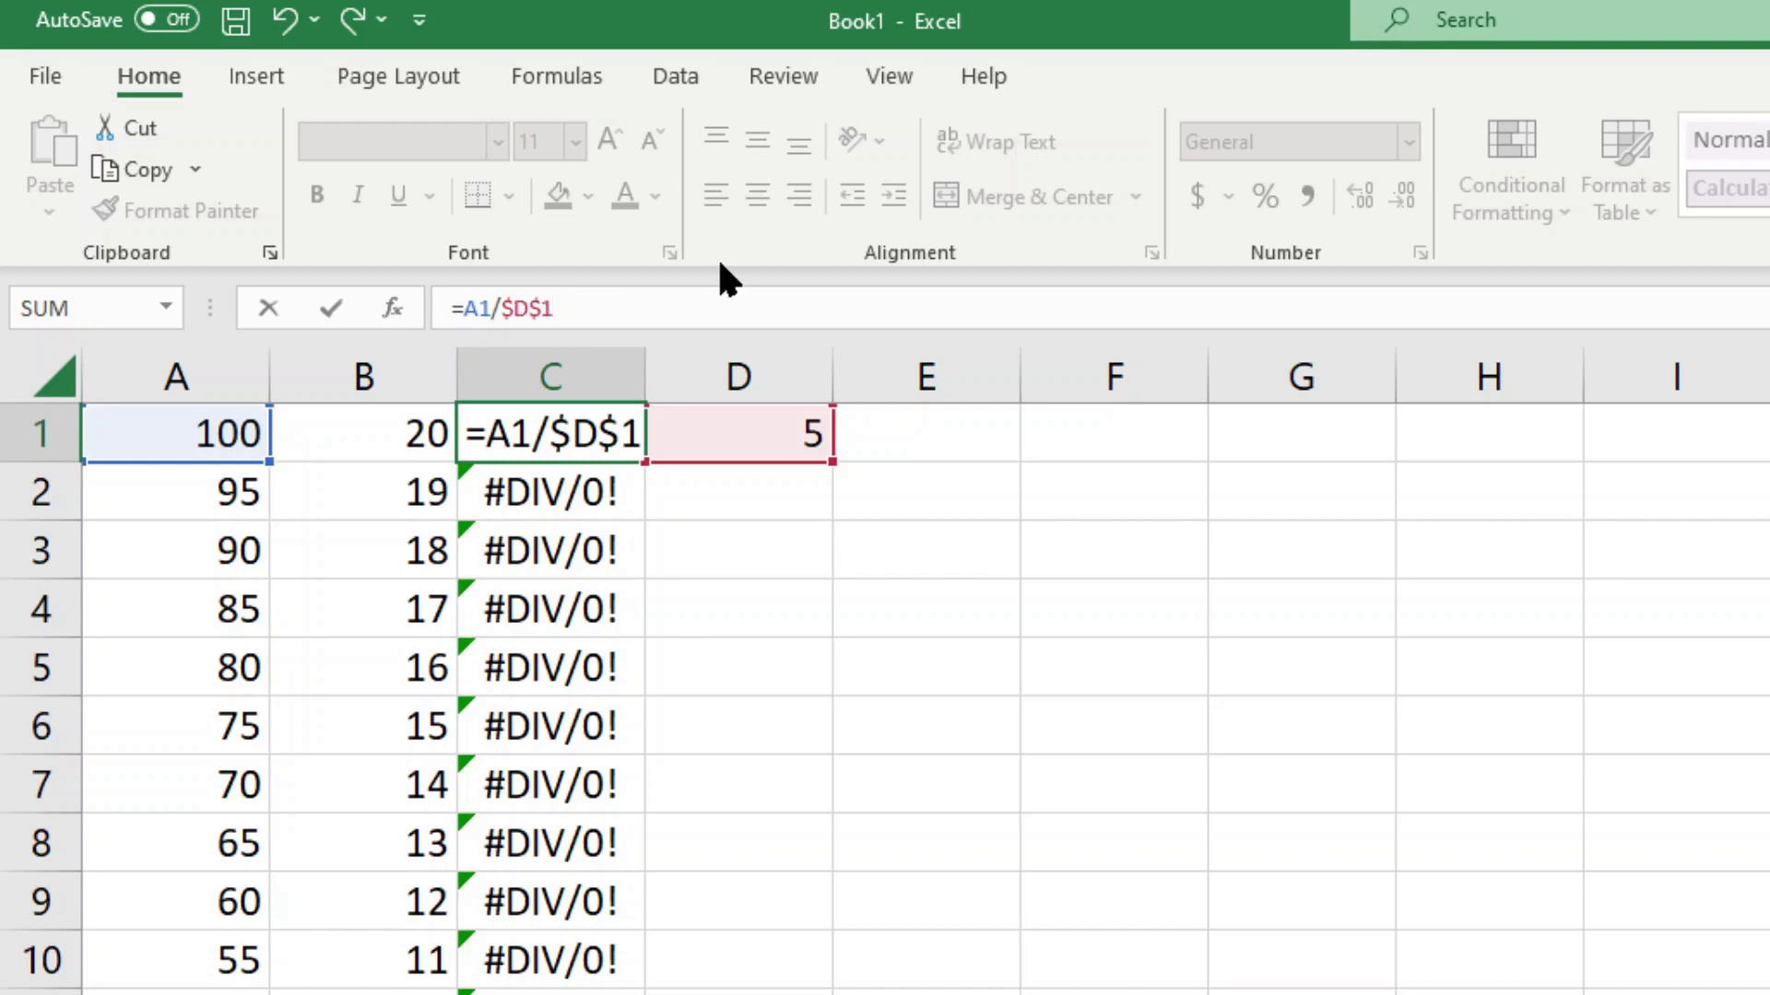
pyautogui.hotkey('ctrl', 'Return')
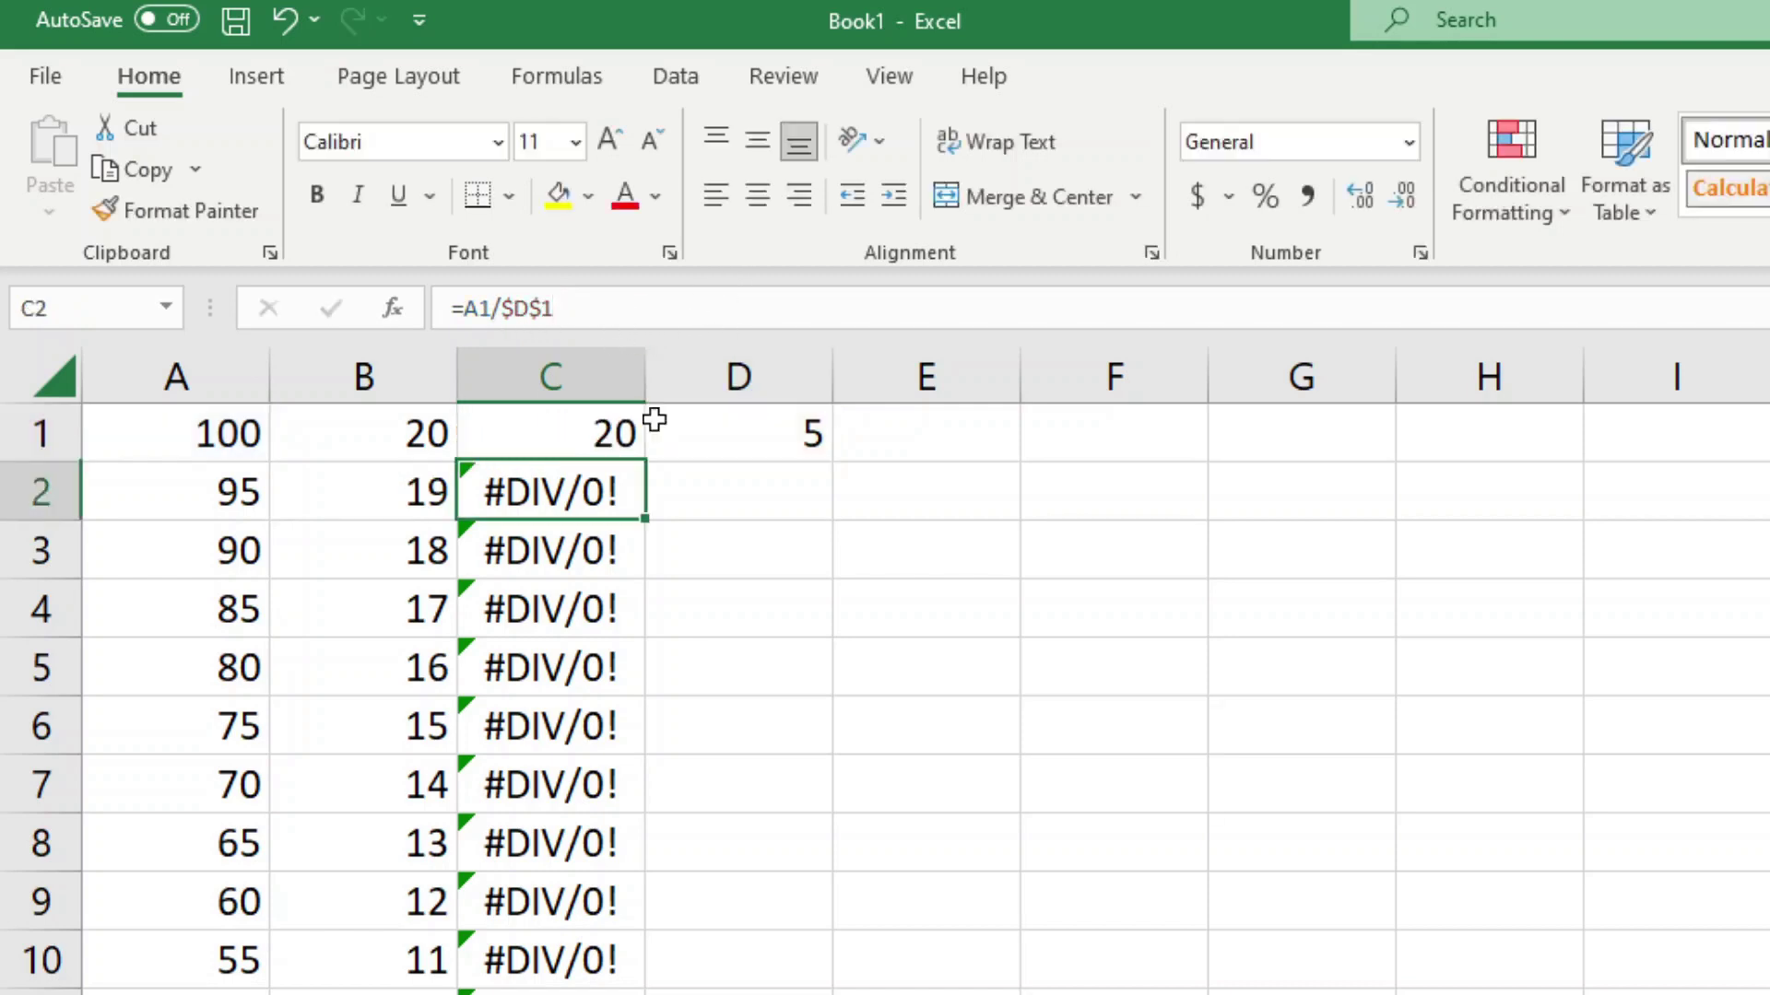
pyautogui.doubleClick(648, 464)
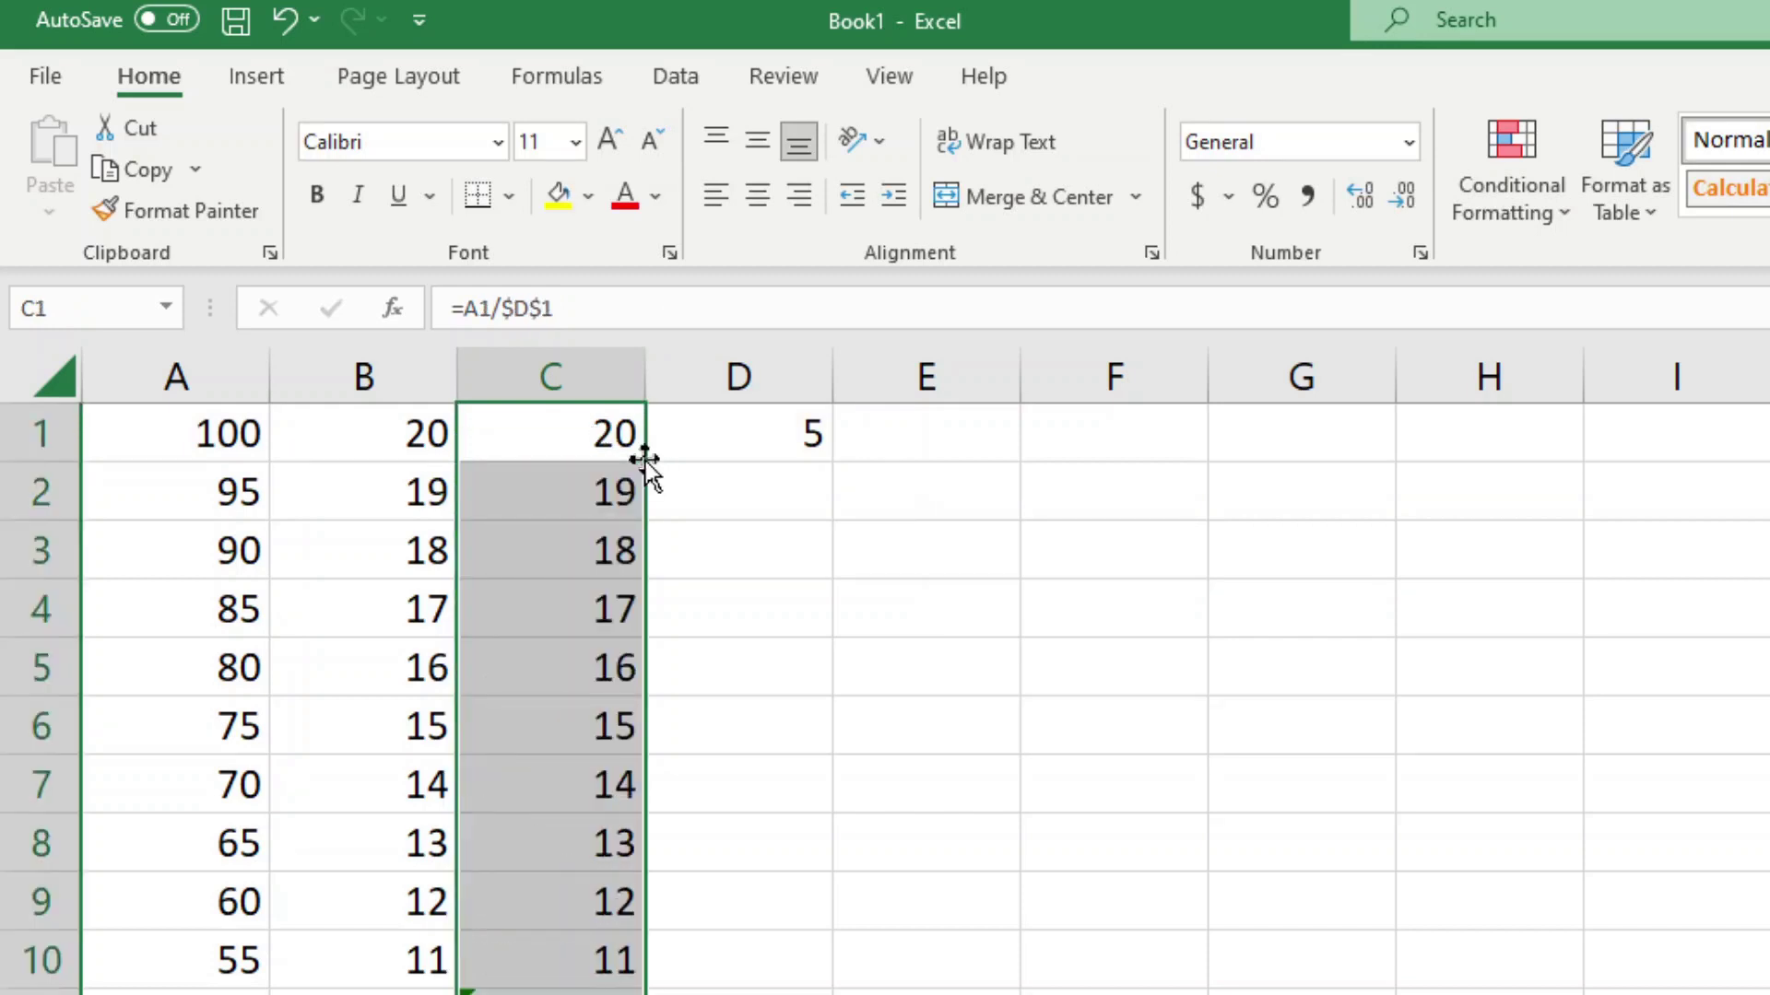
pyautogui.click(587, 496)
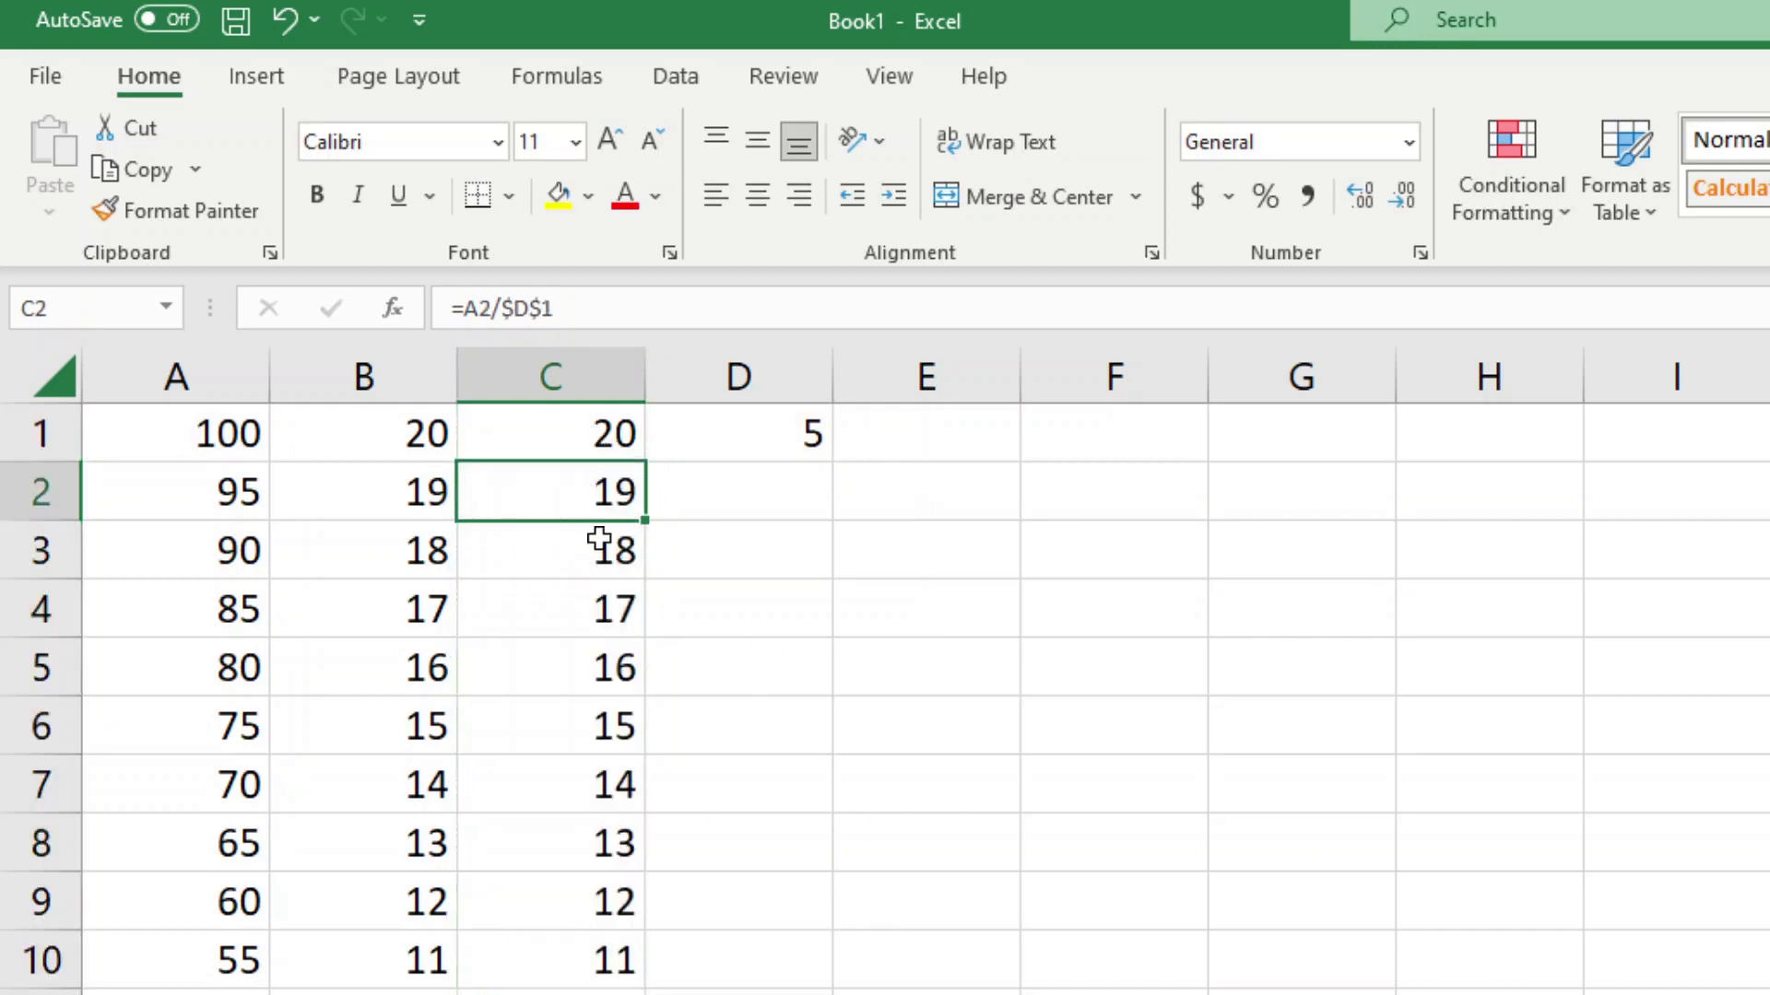
pyautogui.click(590, 551)
pyautogui.click(567, 615)
pyautogui.click(561, 831)
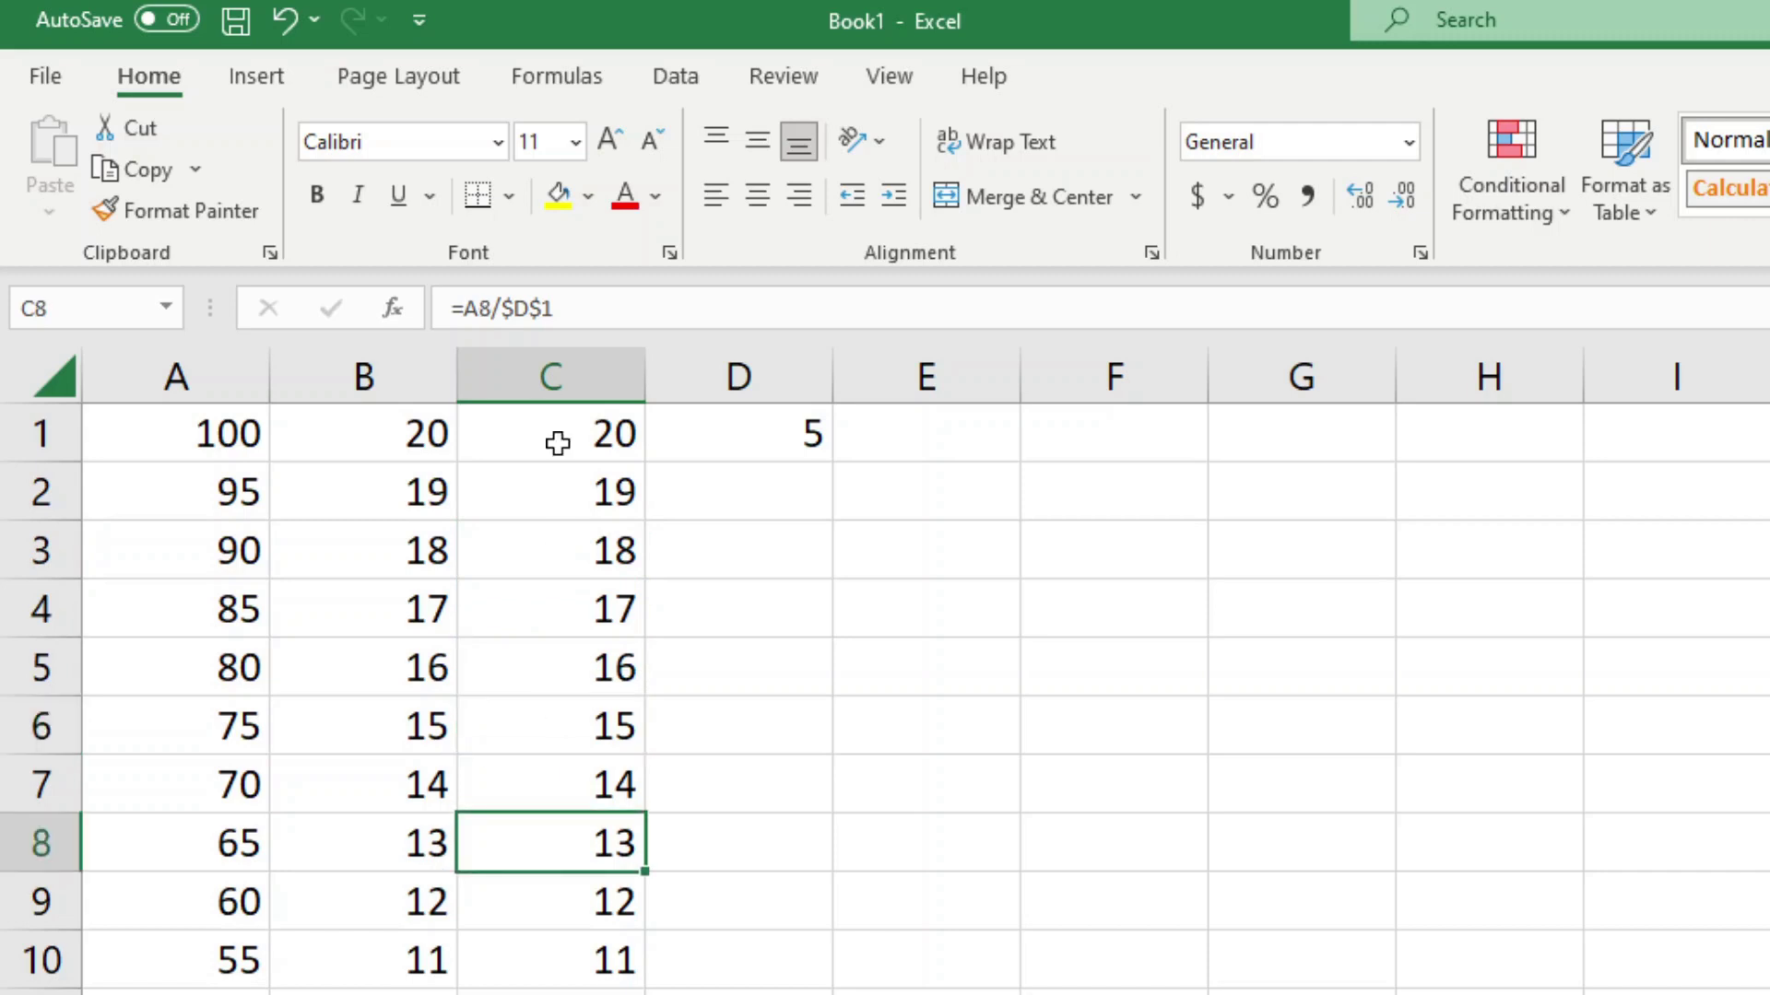
pyautogui.click(743, 432)
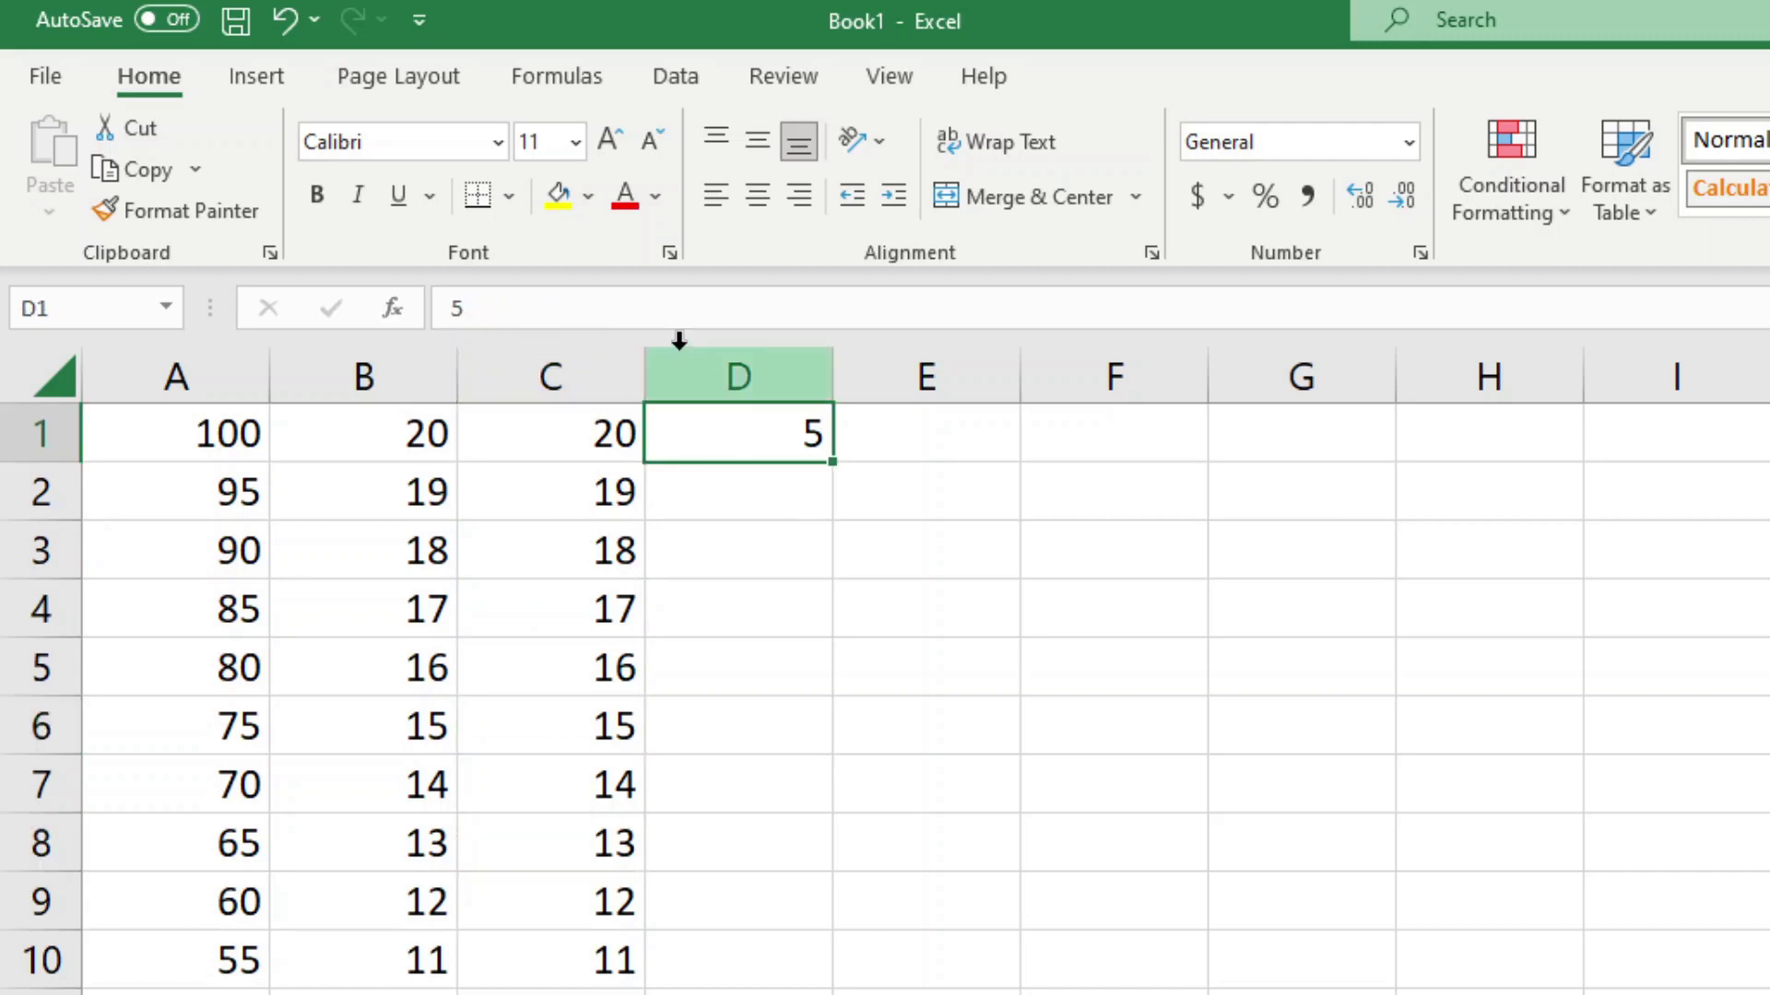
pyautogui.click(557, 765)
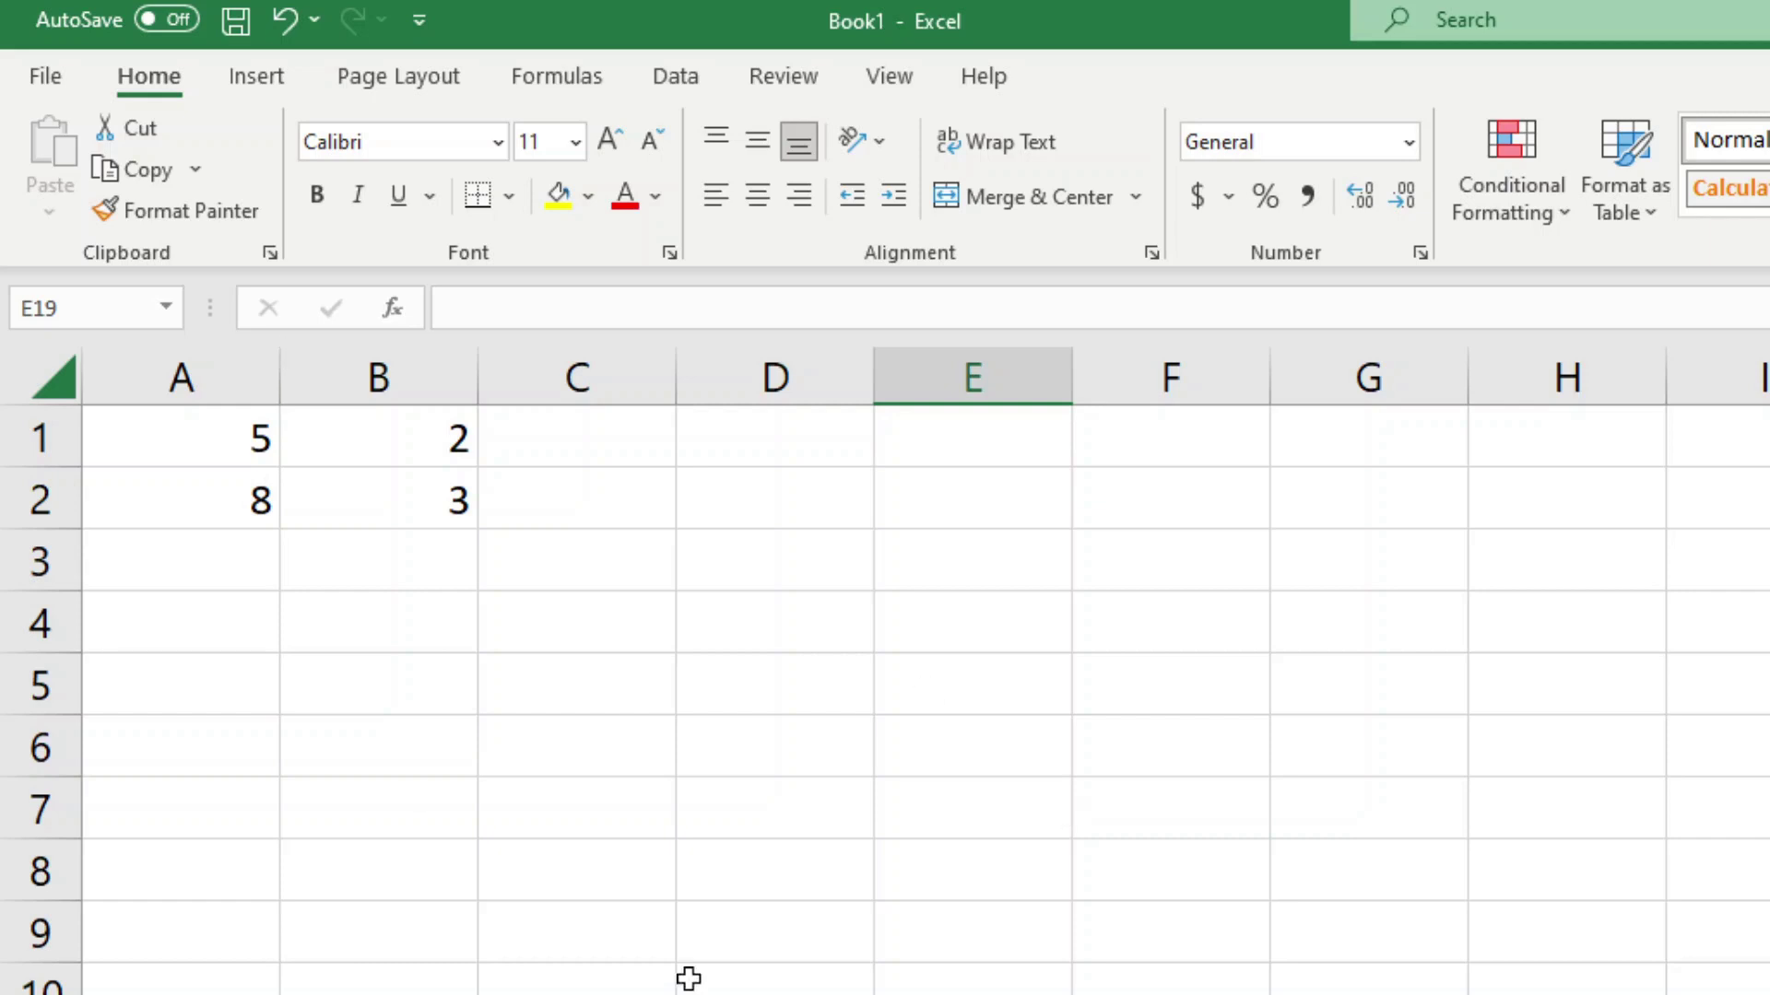
# - Switch to the MOD example sheet and select cell C1
pyautogui.click(181, 993)
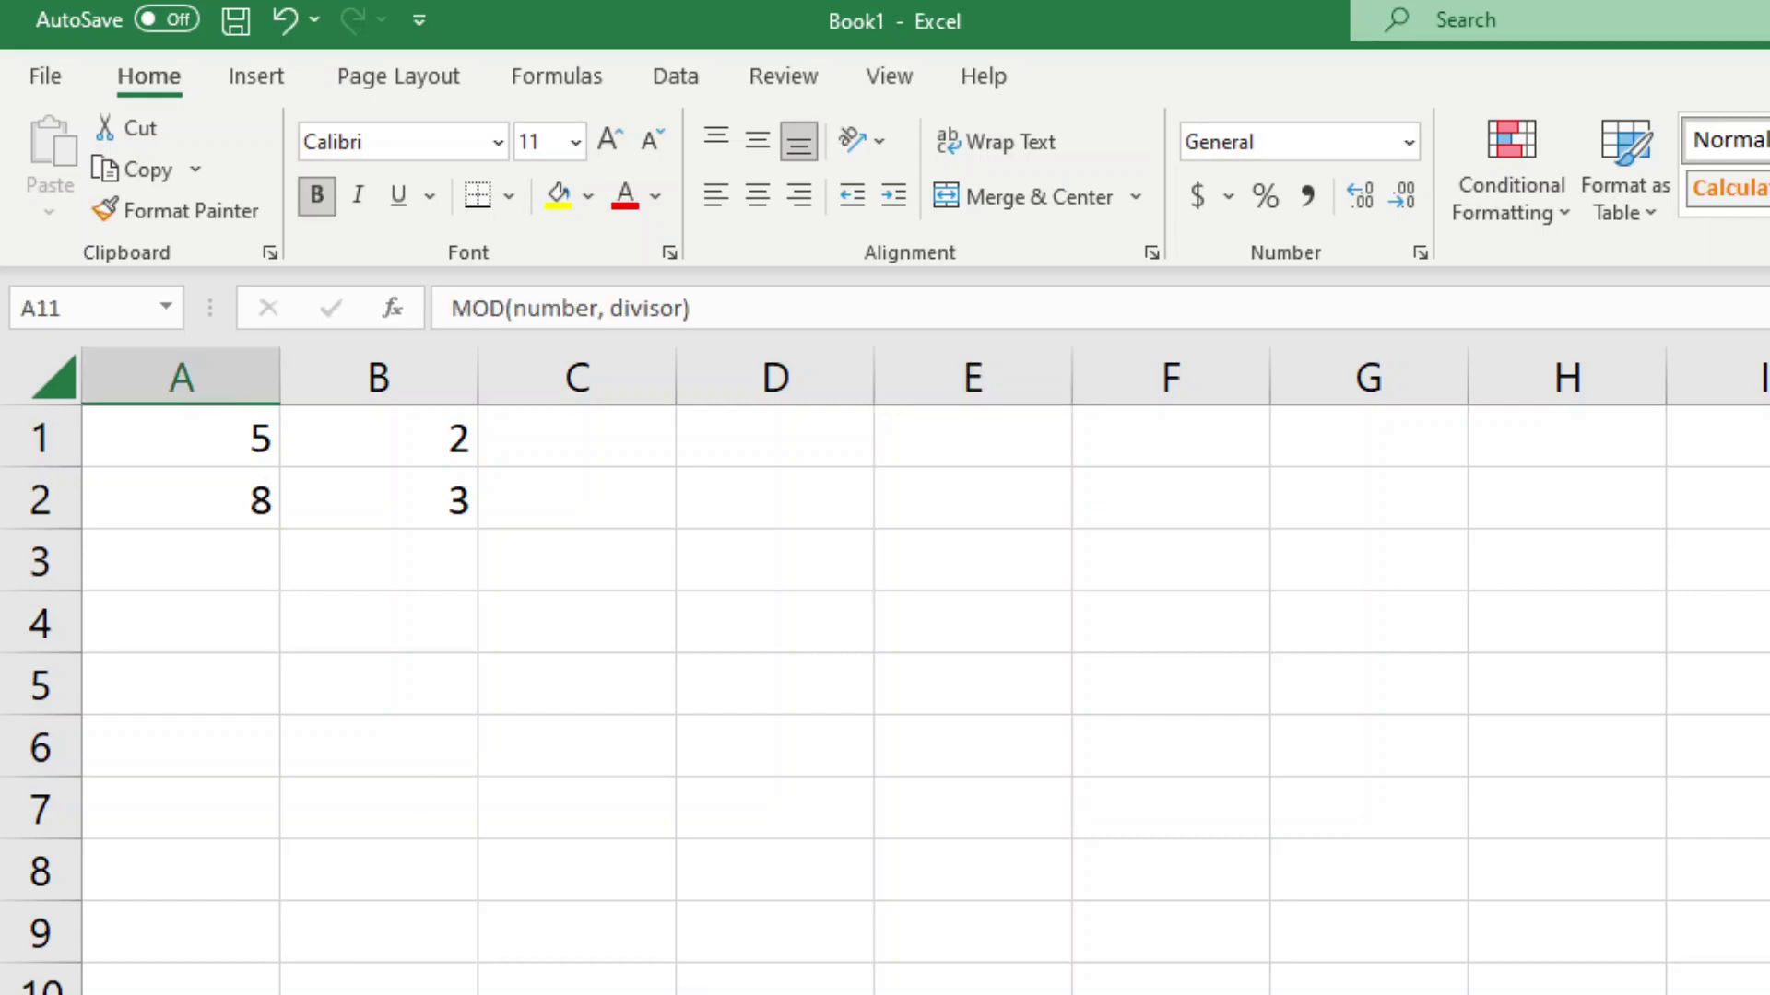
pyautogui.click(560, 439)
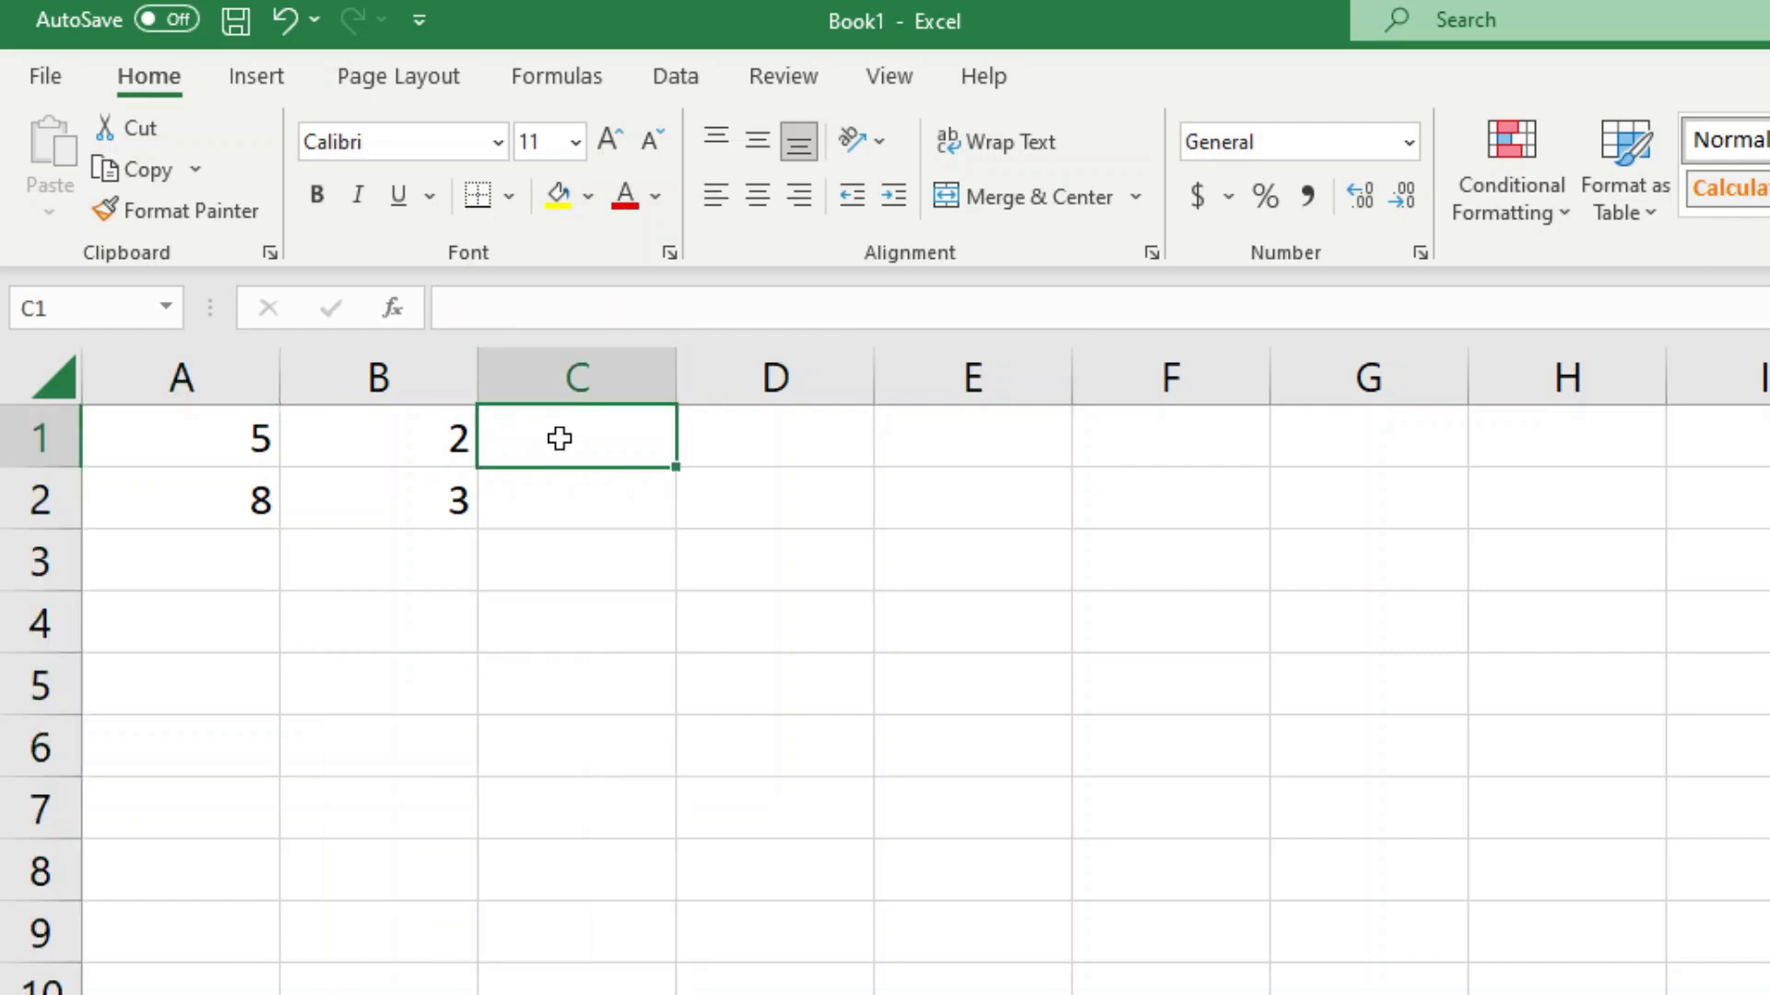
# - Enter =MOD(A1,B1) in C1 to show the remainder 1
pyautogui.write('=')
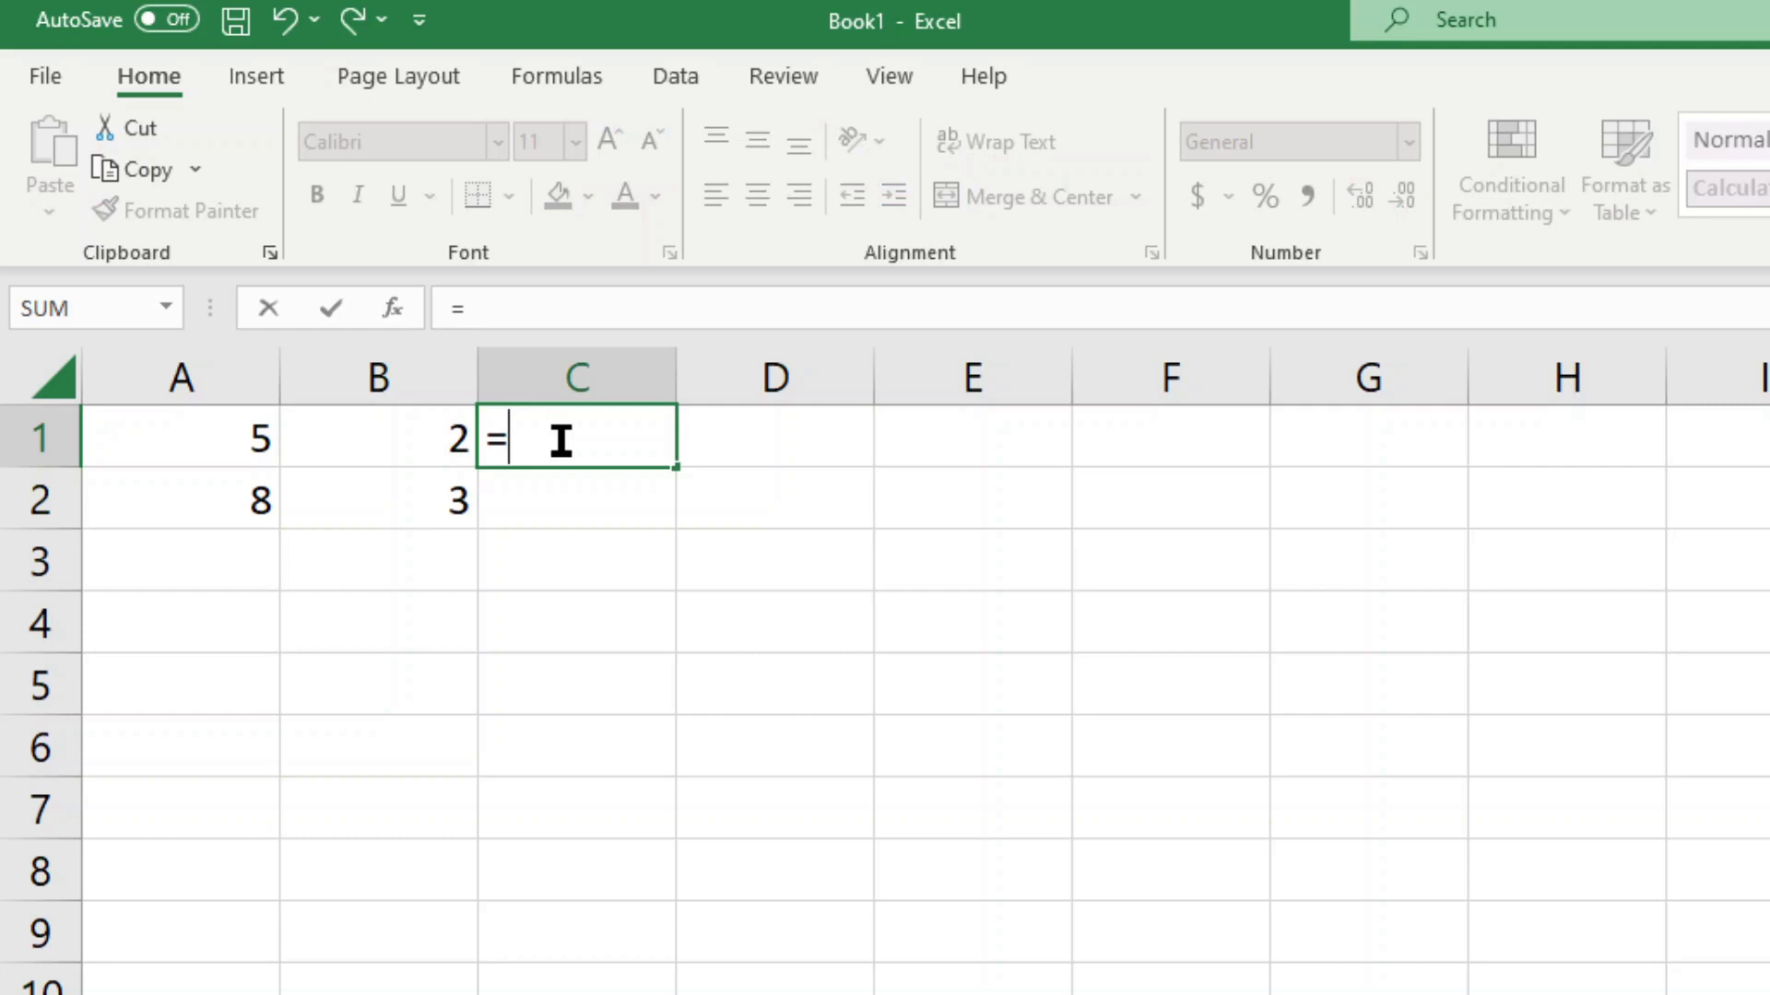
pyautogui.write('MOD(')
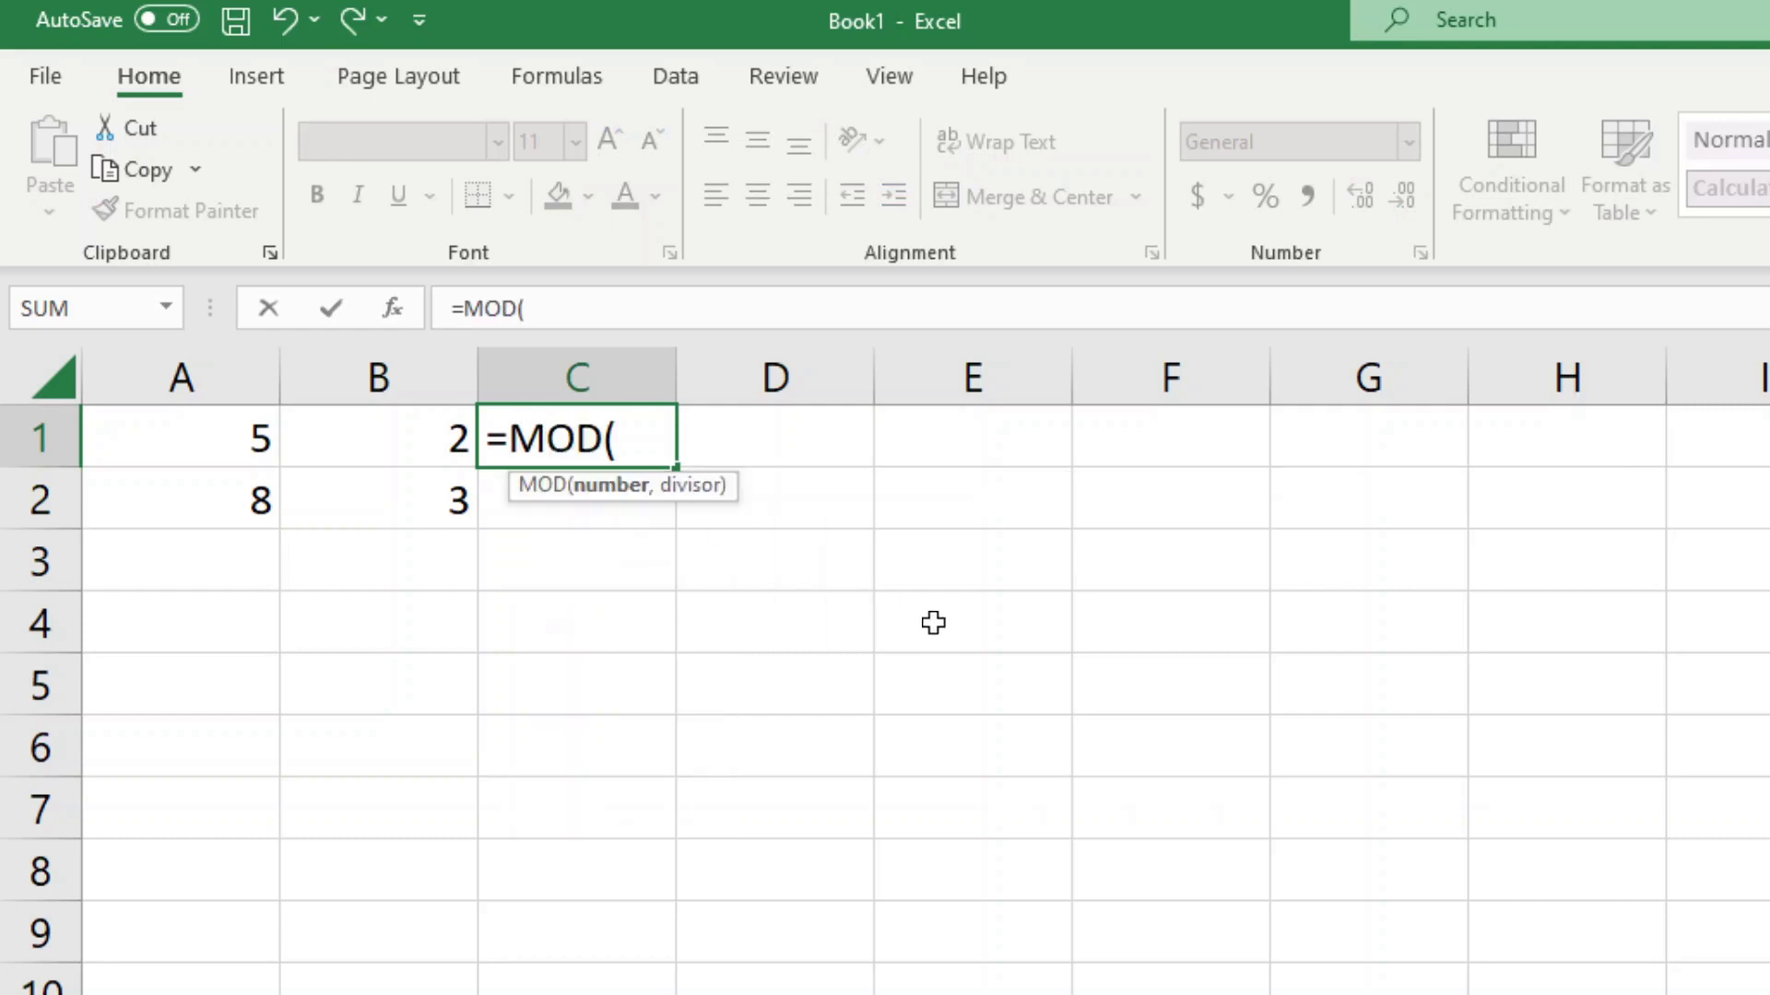
pyautogui.click(207, 438)
pyautogui.write(',')
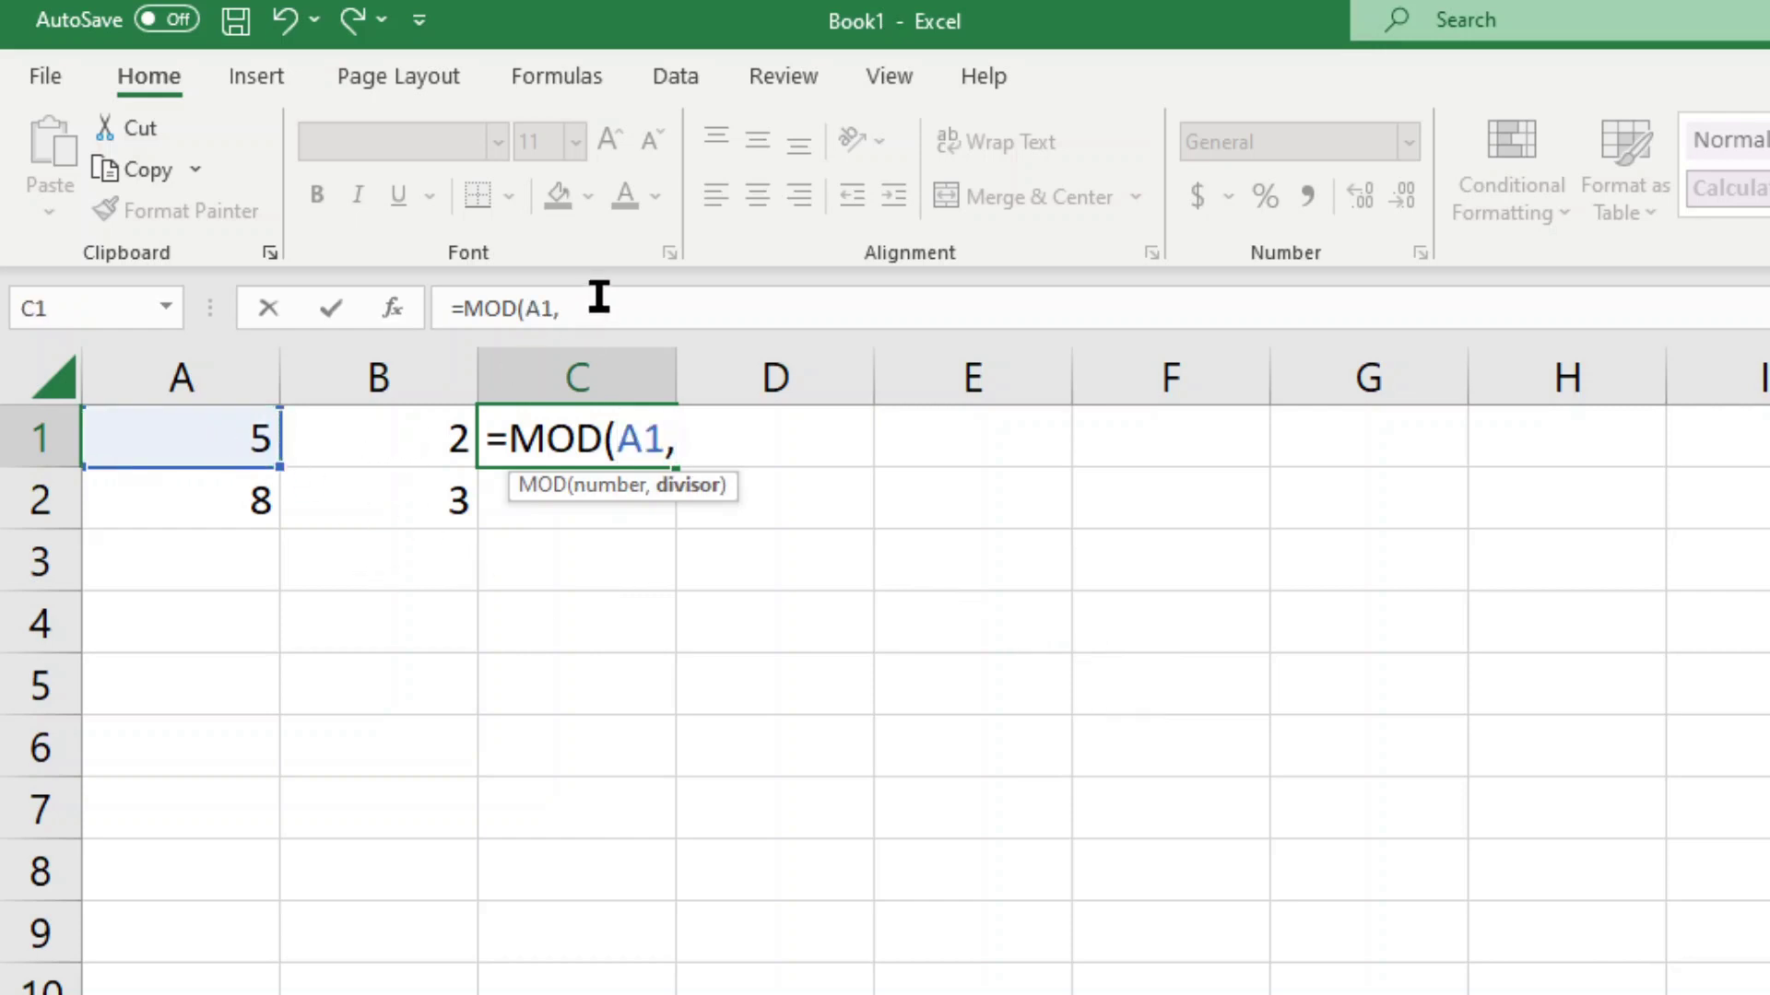
pyautogui.click(436, 439)
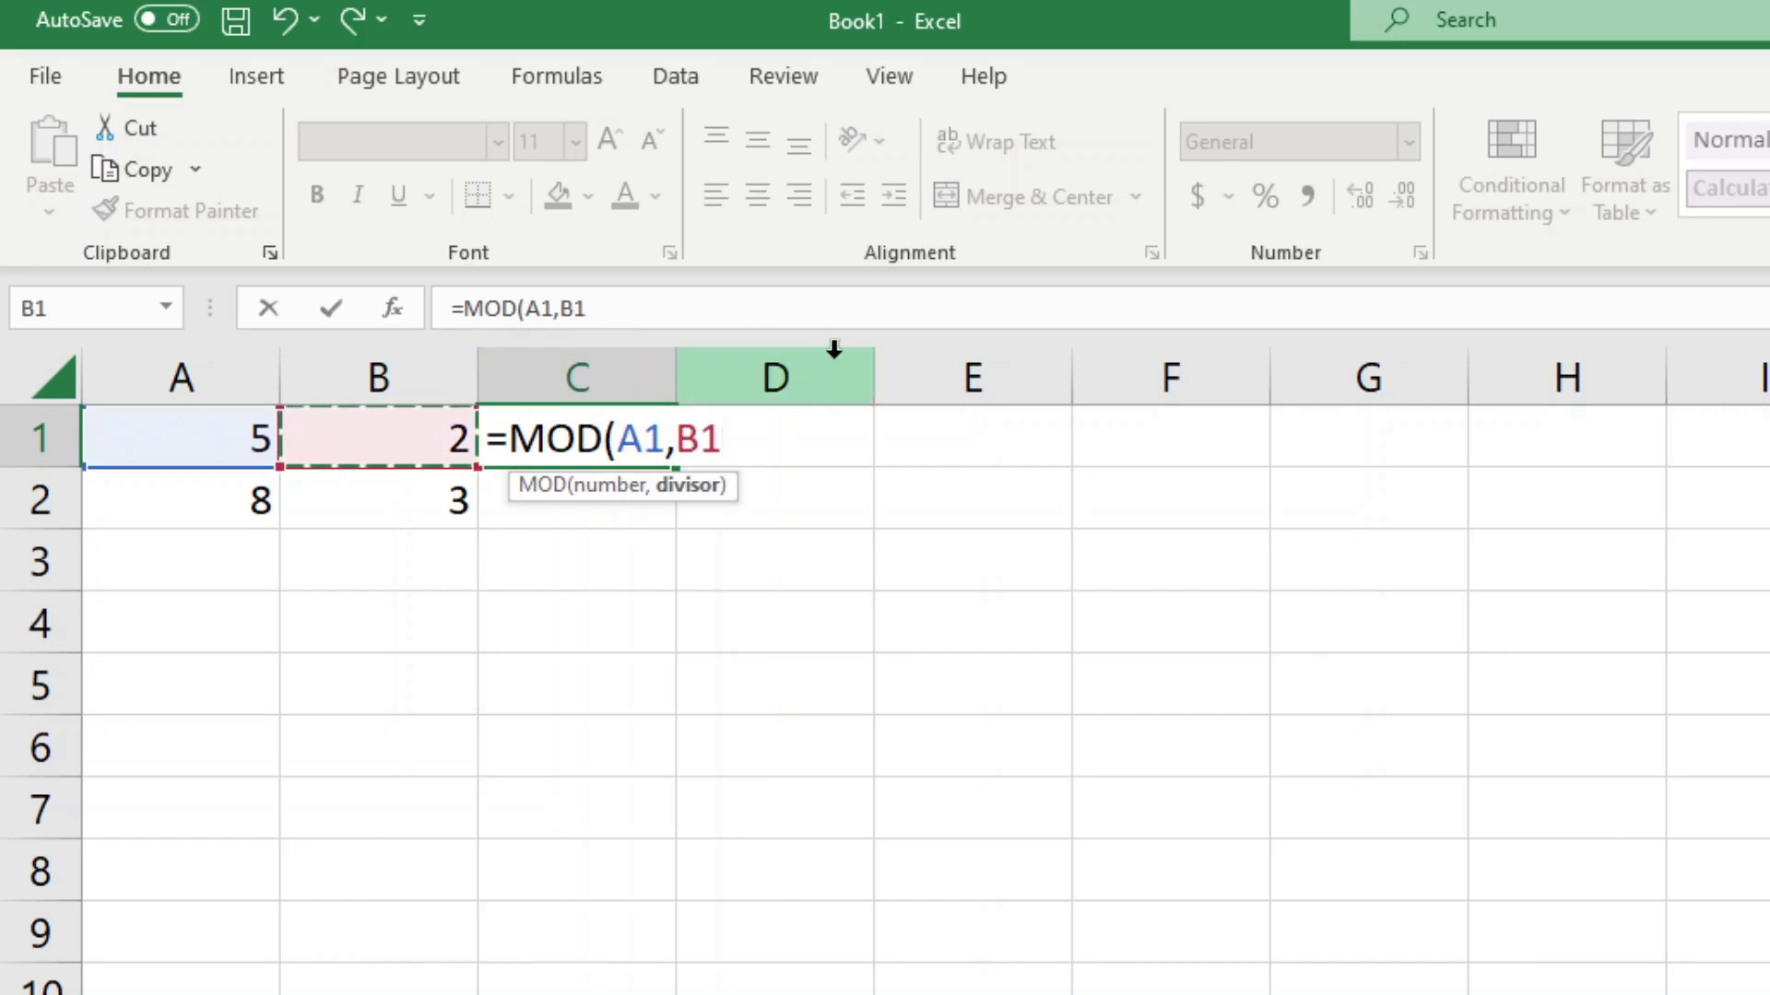
pyautogui.write(')')
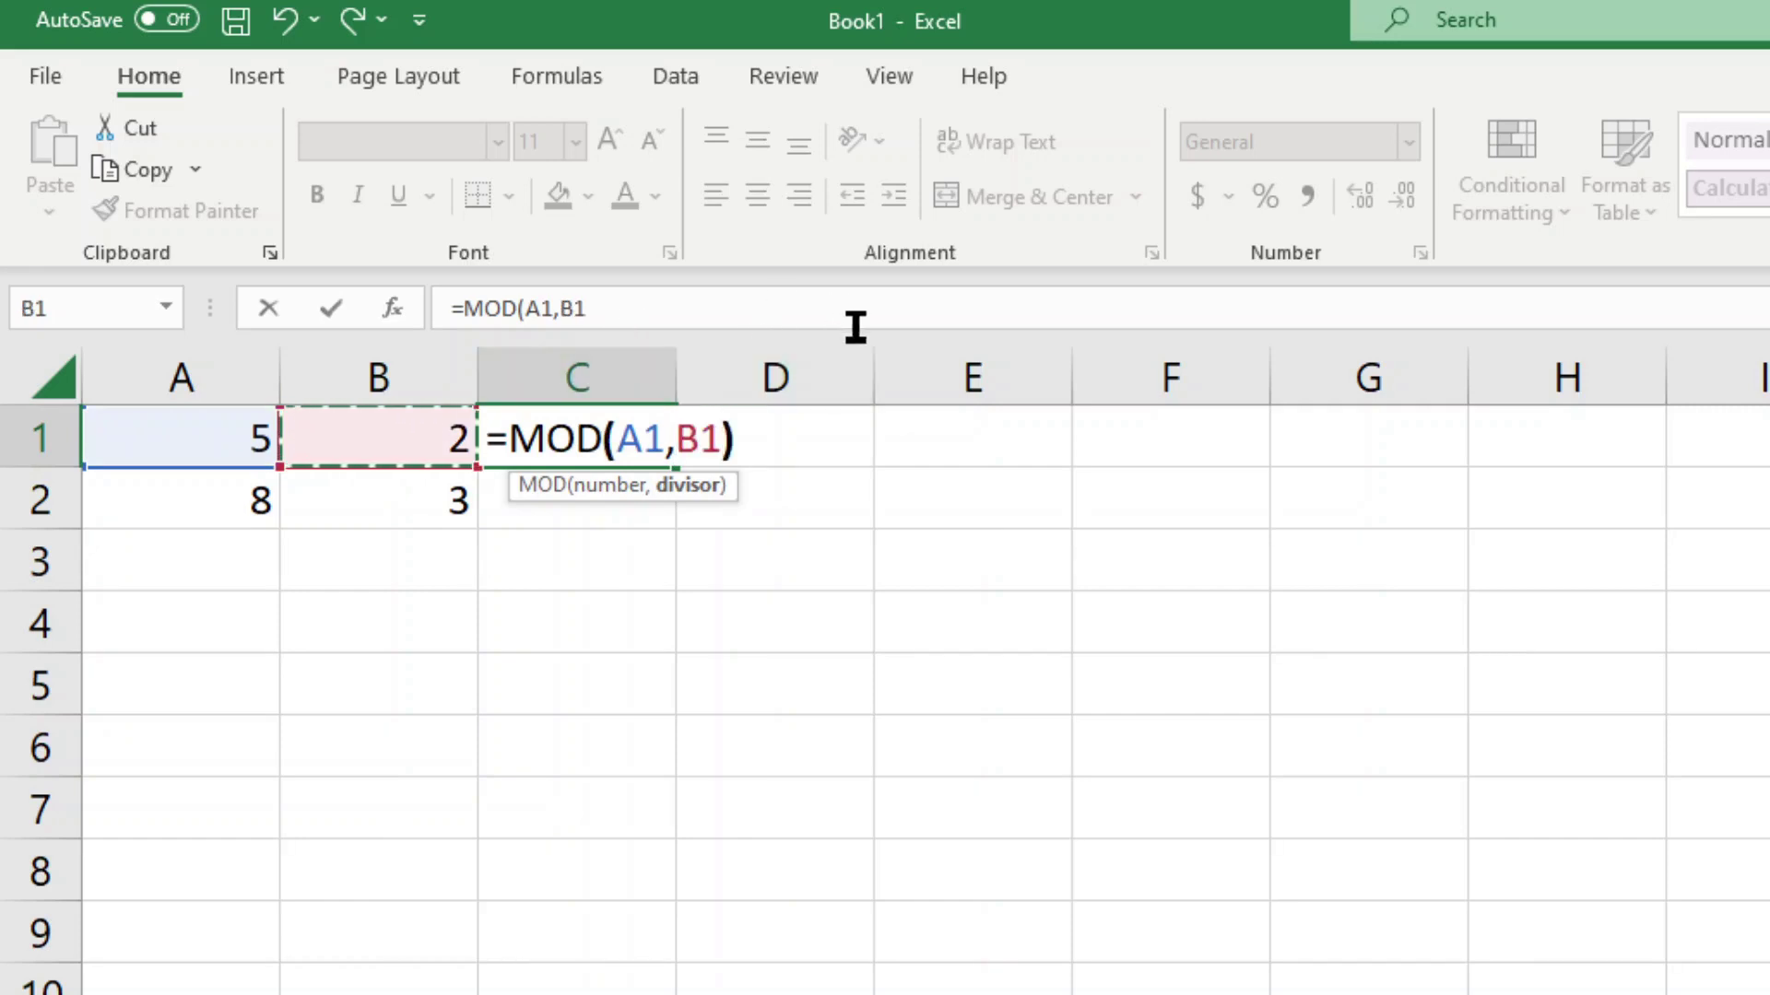
pyautogui.press('Return')
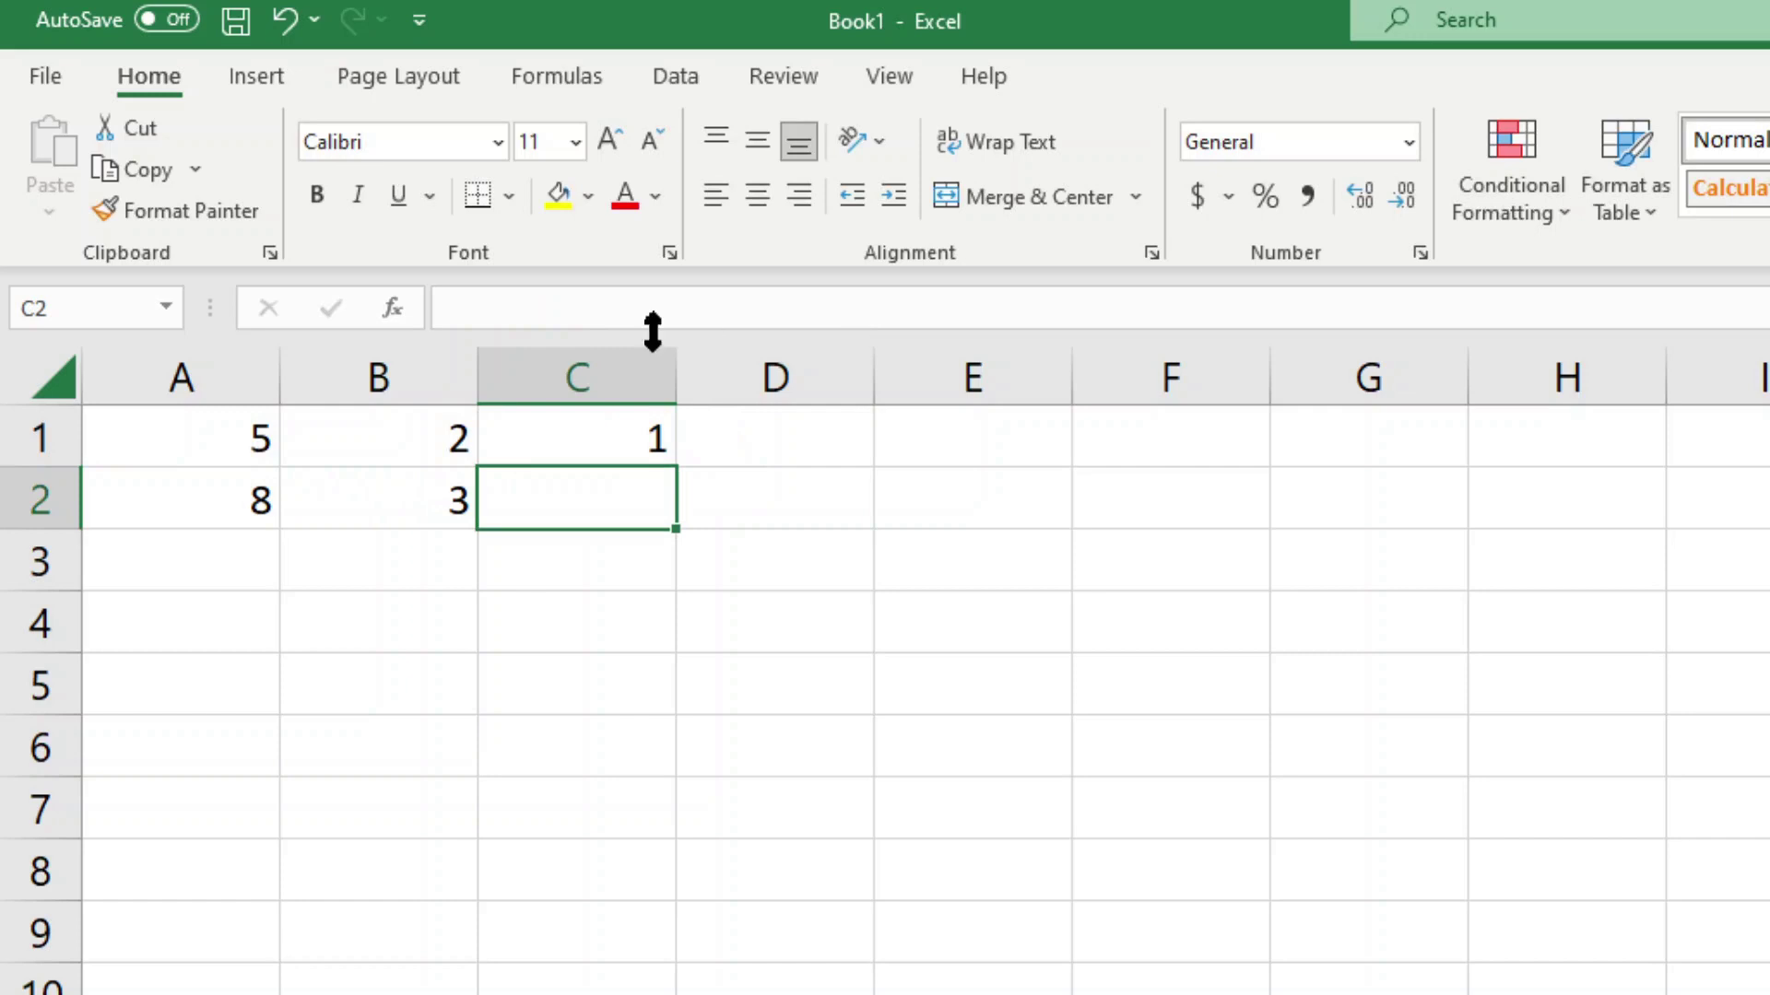
# - Copy C1's MOD formula into C2 so it shows remainder 2
pyautogui.click(565, 439)
pyautogui.hotkey('ctrl', 'c')
pyautogui.click(574, 501)
pyautogui.hotkey('ctrl', 'v')
pyautogui.press('Escape')
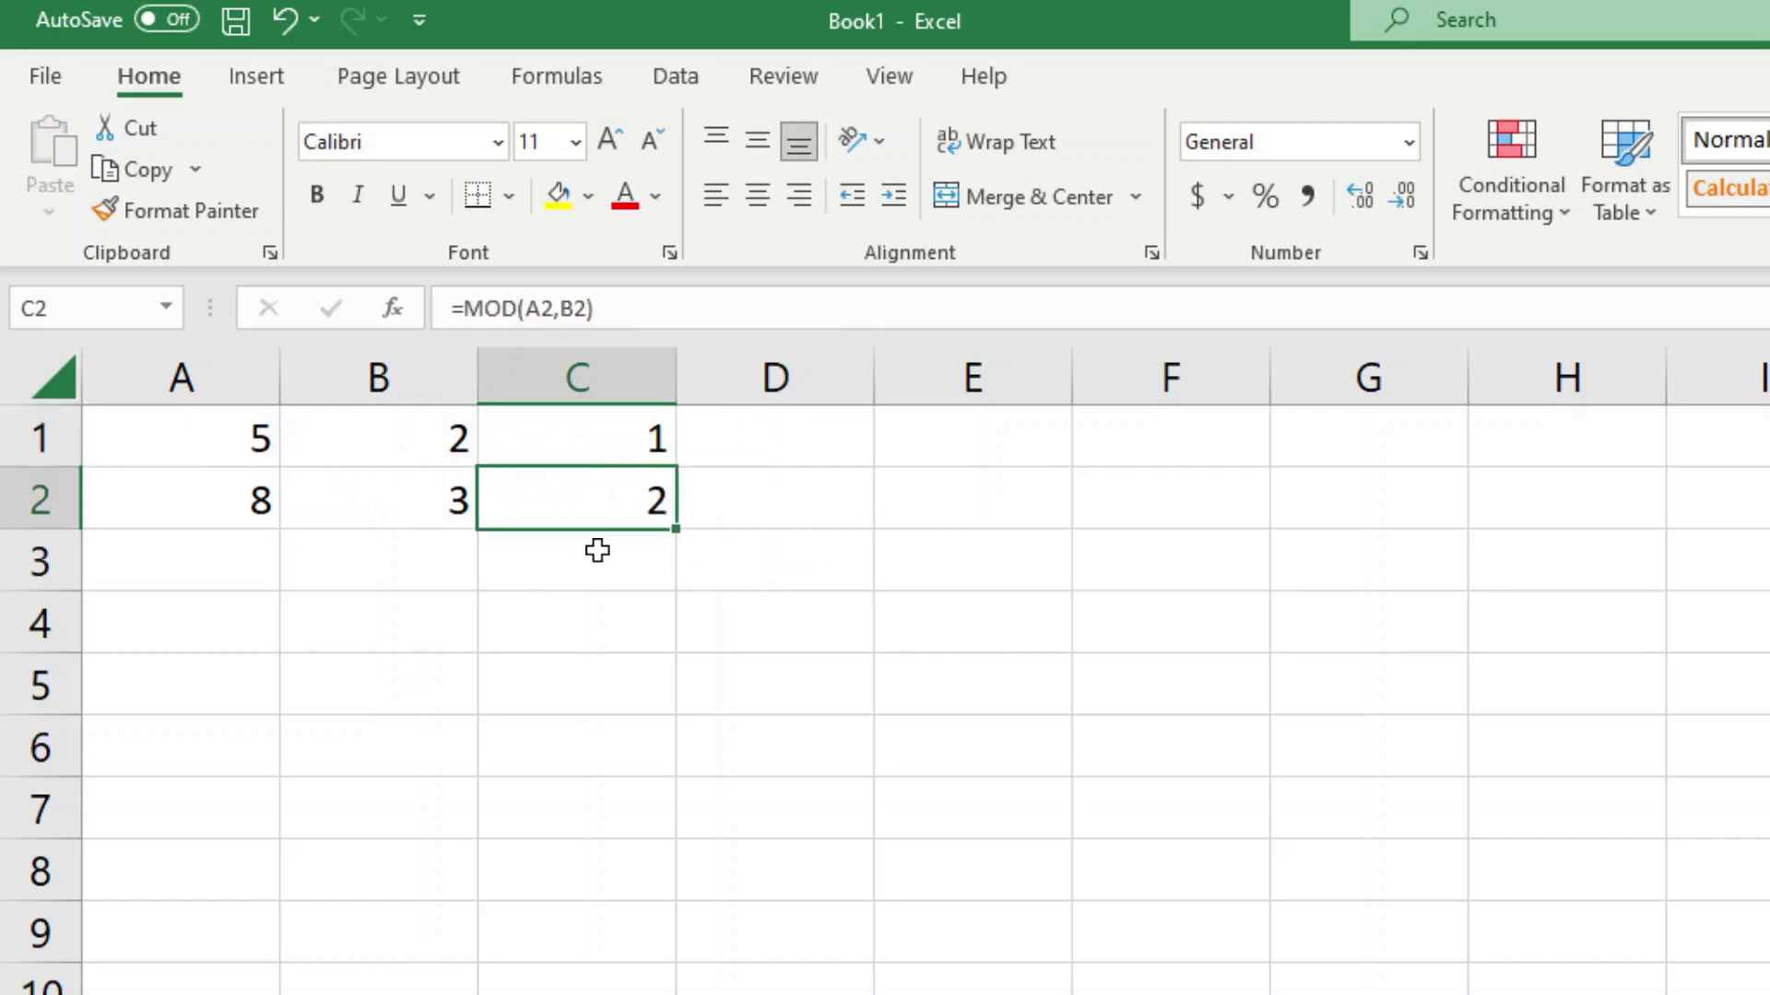
pyautogui.click(852, 639)
# - Compare the formulas in C1 and C2 to see the adjusted references
pyautogui.click(619, 449)
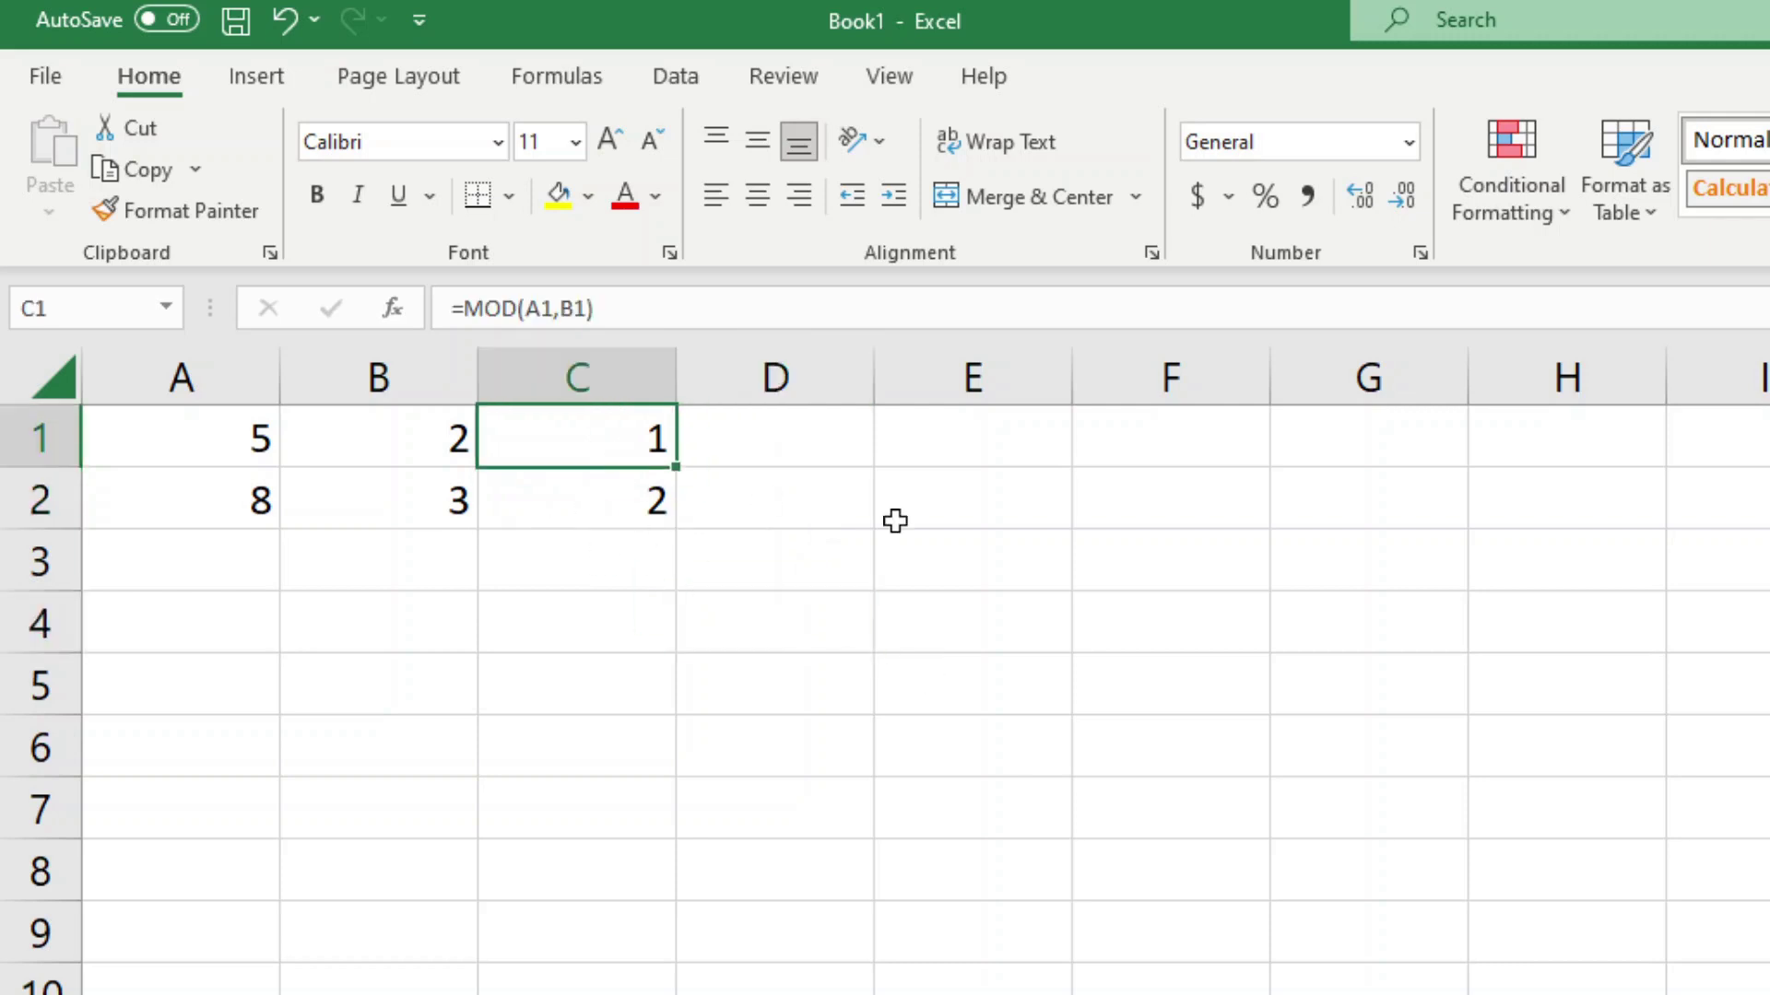
pyautogui.click(603, 503)
pyautogui.click(586, 428)
pyautogui.click(600, 520)
pyautogui.click(604, 444)
pyautogui.click(601, 509)
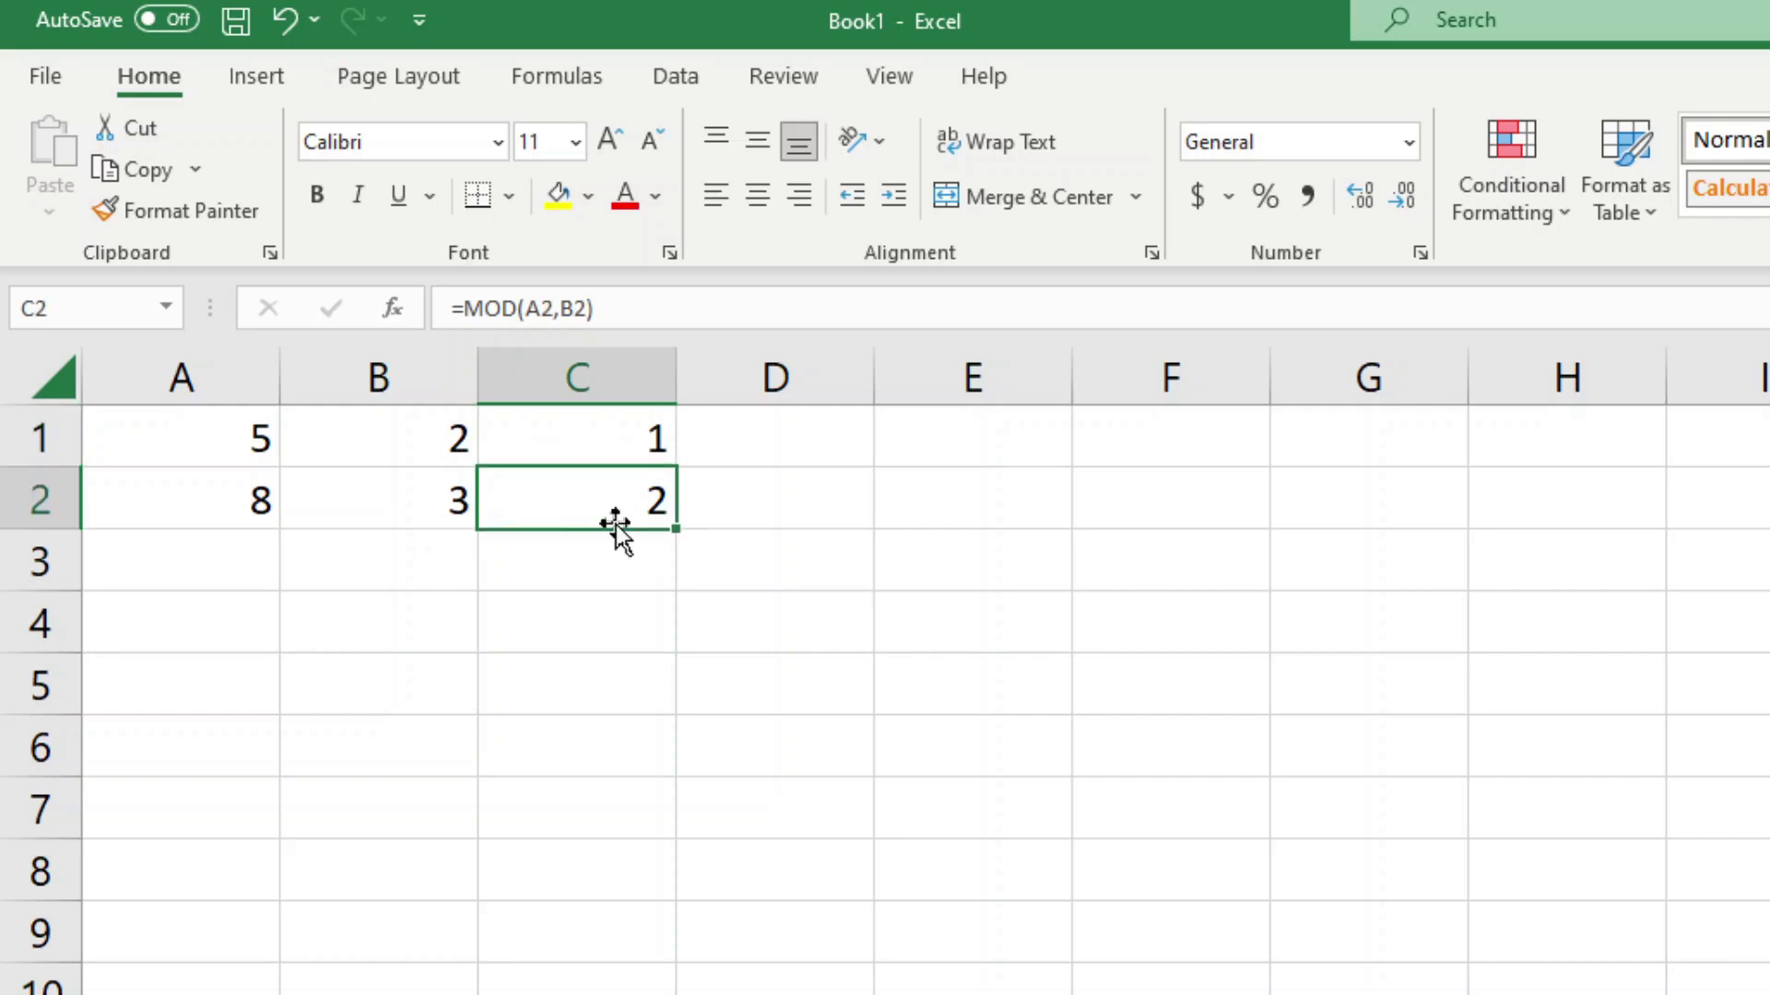
pyautogui.click(444, 507)
pyautogui.click(186, 517)
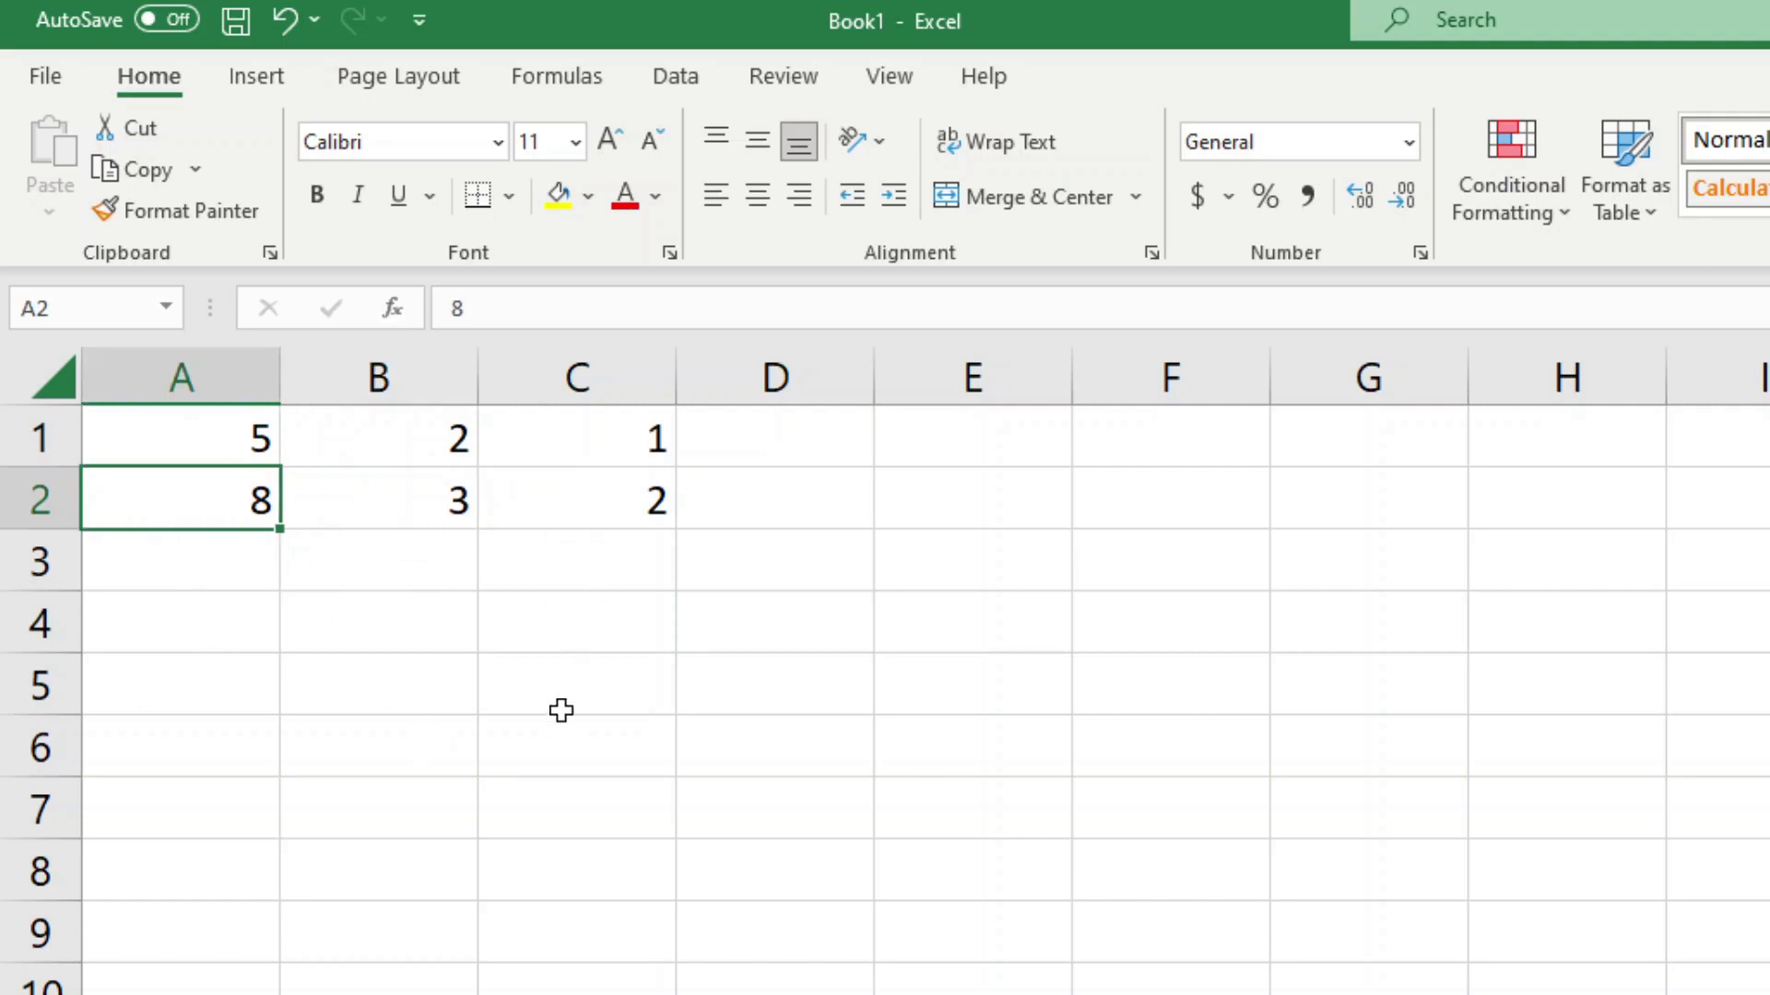
pyautogui.click(588, 513)
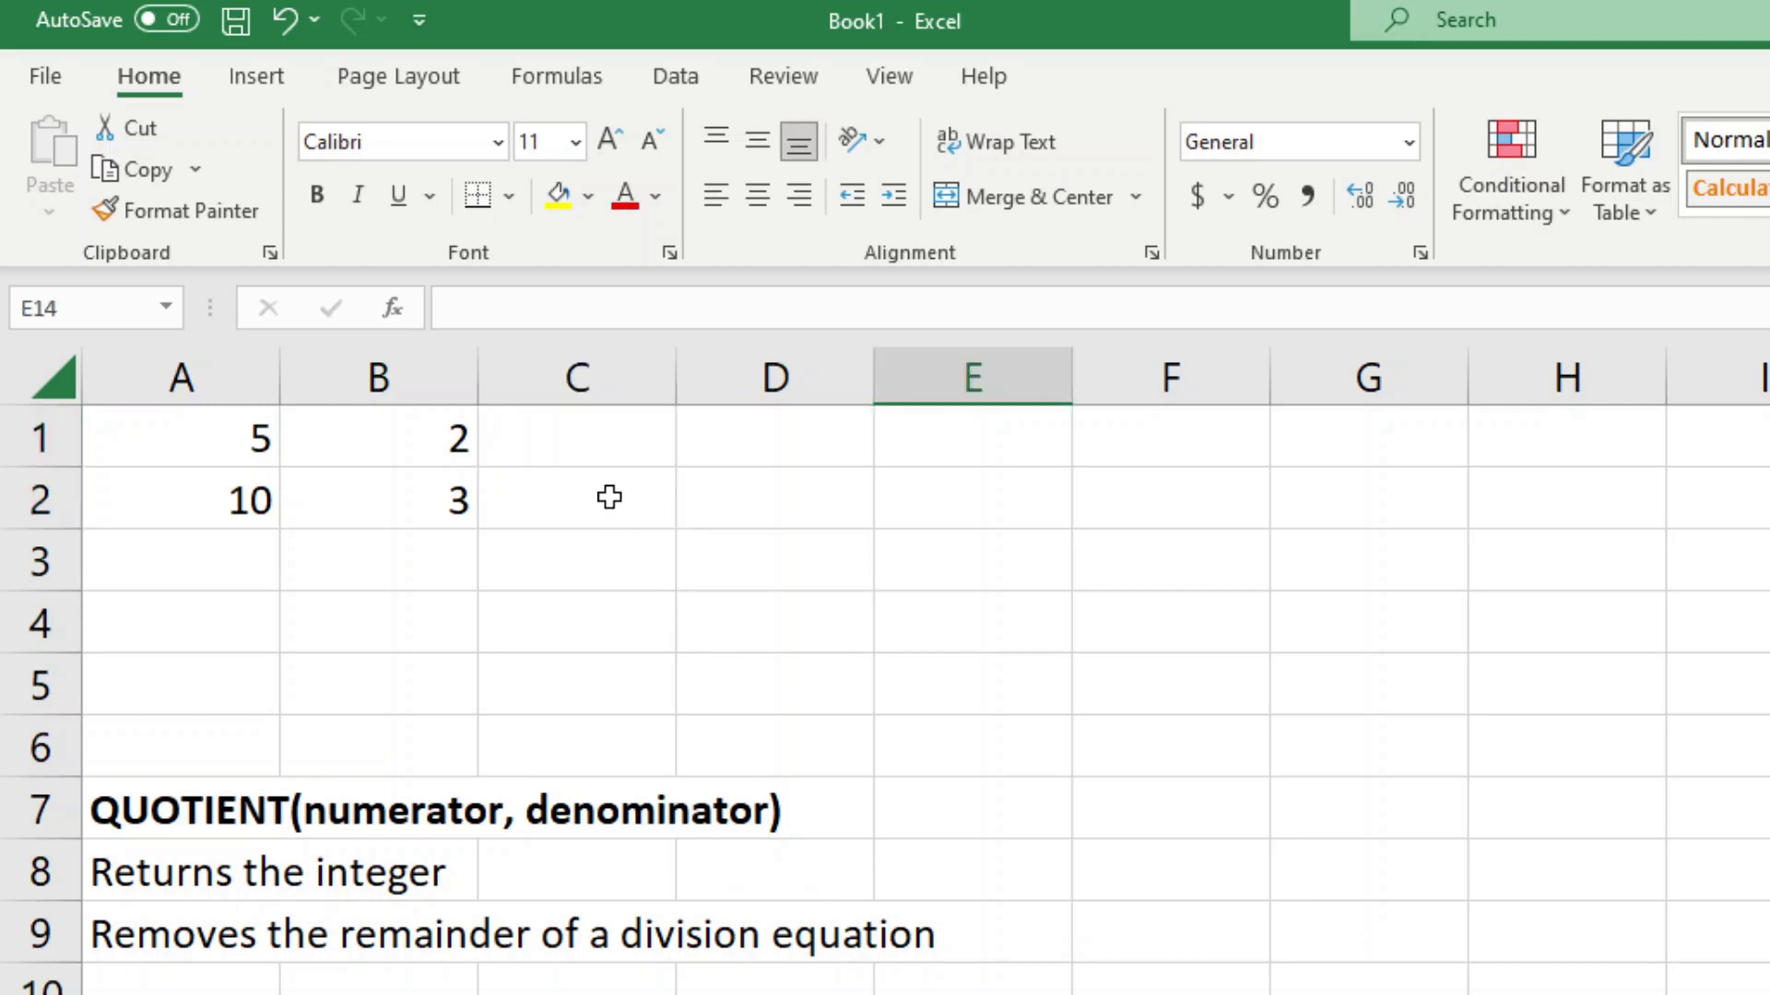
# - Enter =QUOTIENT(A1,B1) in C1 to show the integer quotient 2
pyautogui.click(616, 419)
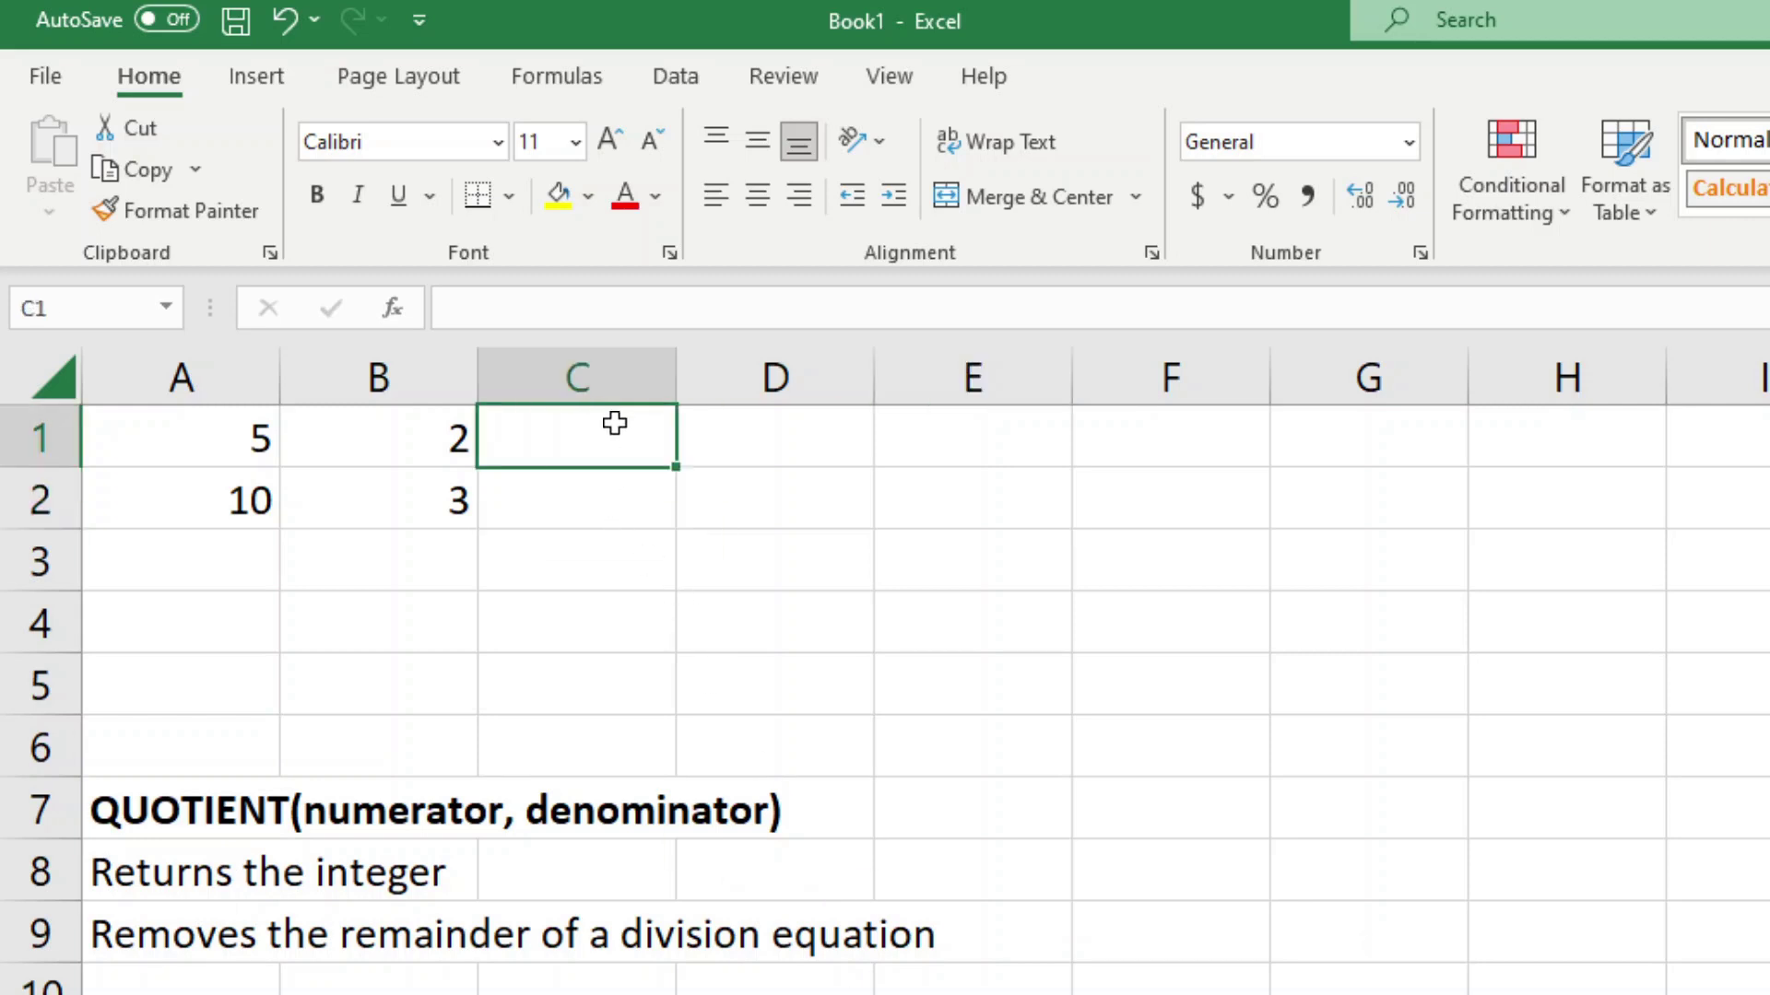
pyautogui.write('=quotient')
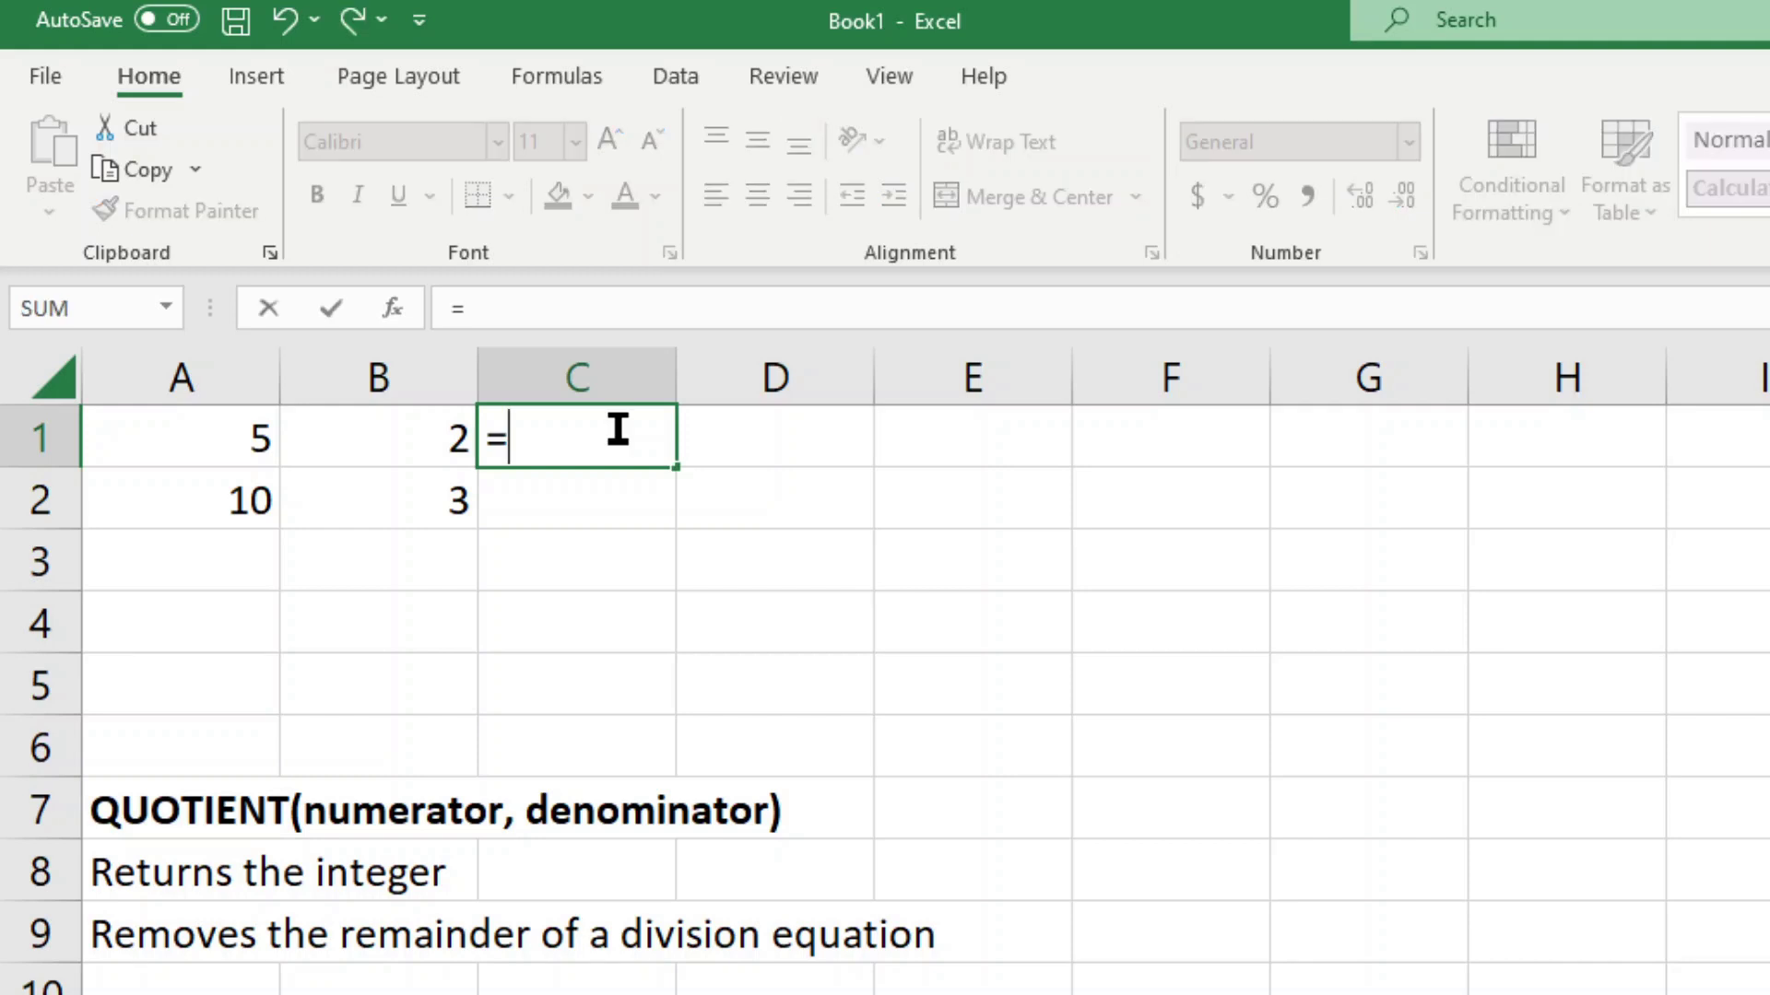
pyautogui.press('Tab')
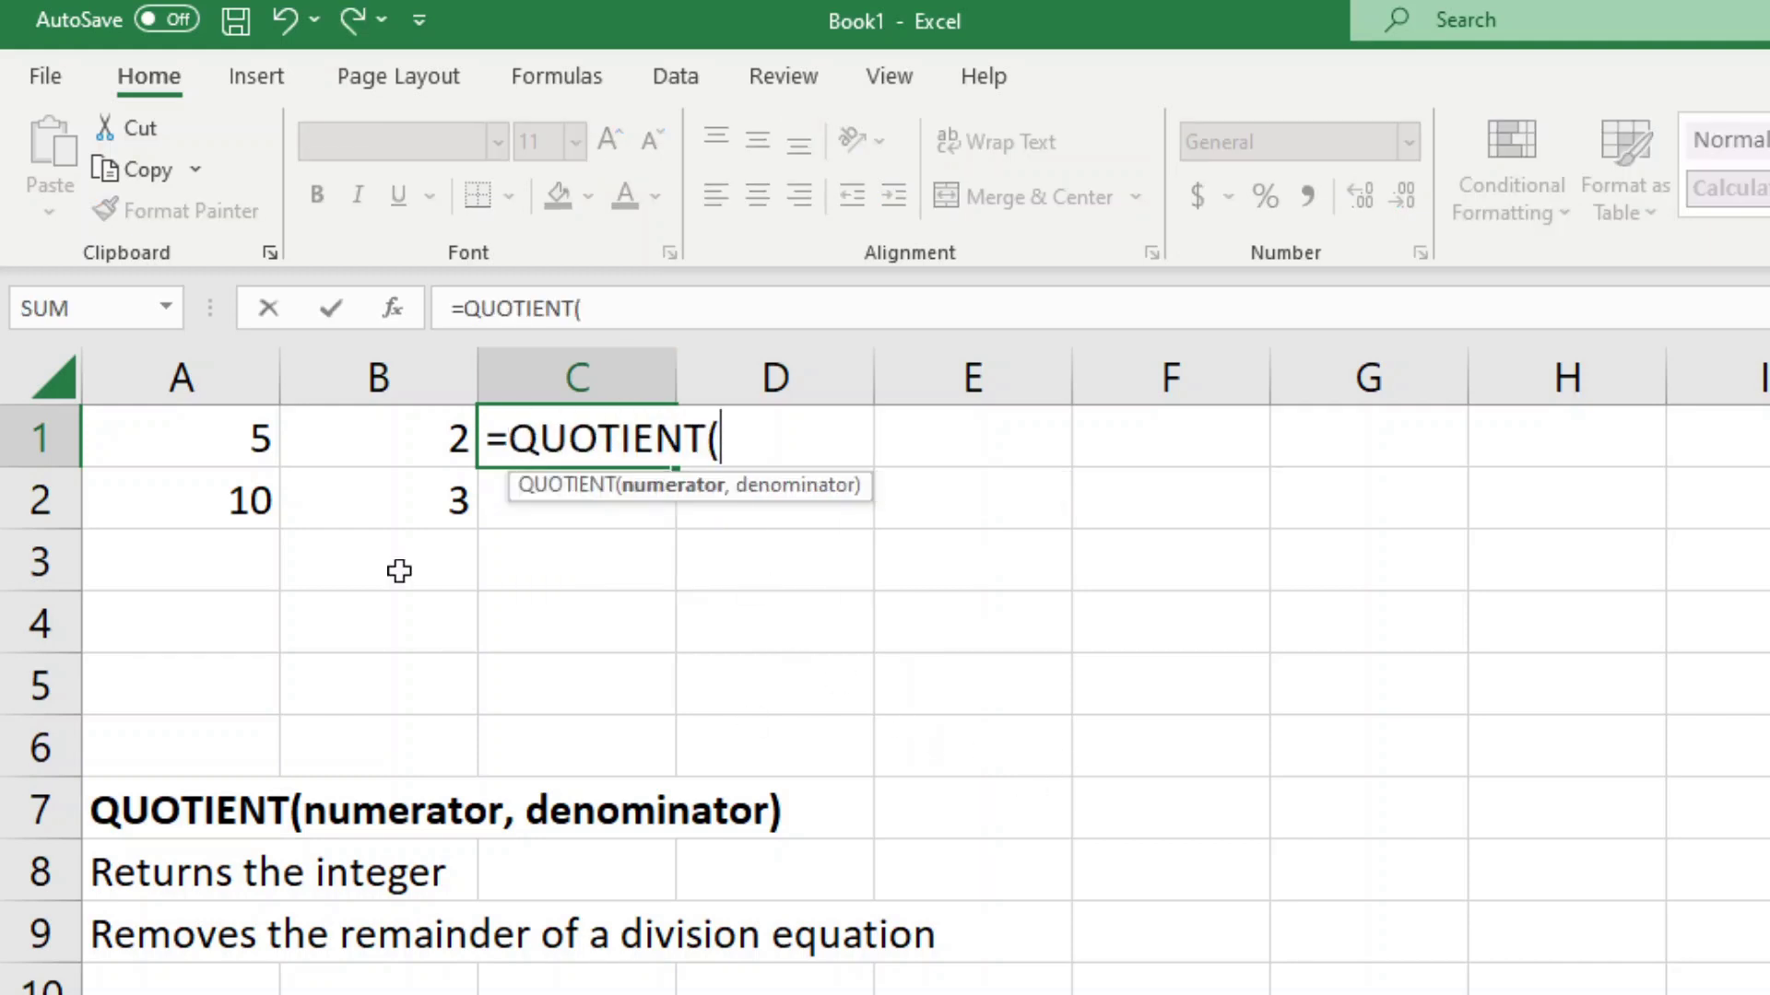
pyautogui.click(245, 438)
pyautogui.write(',')
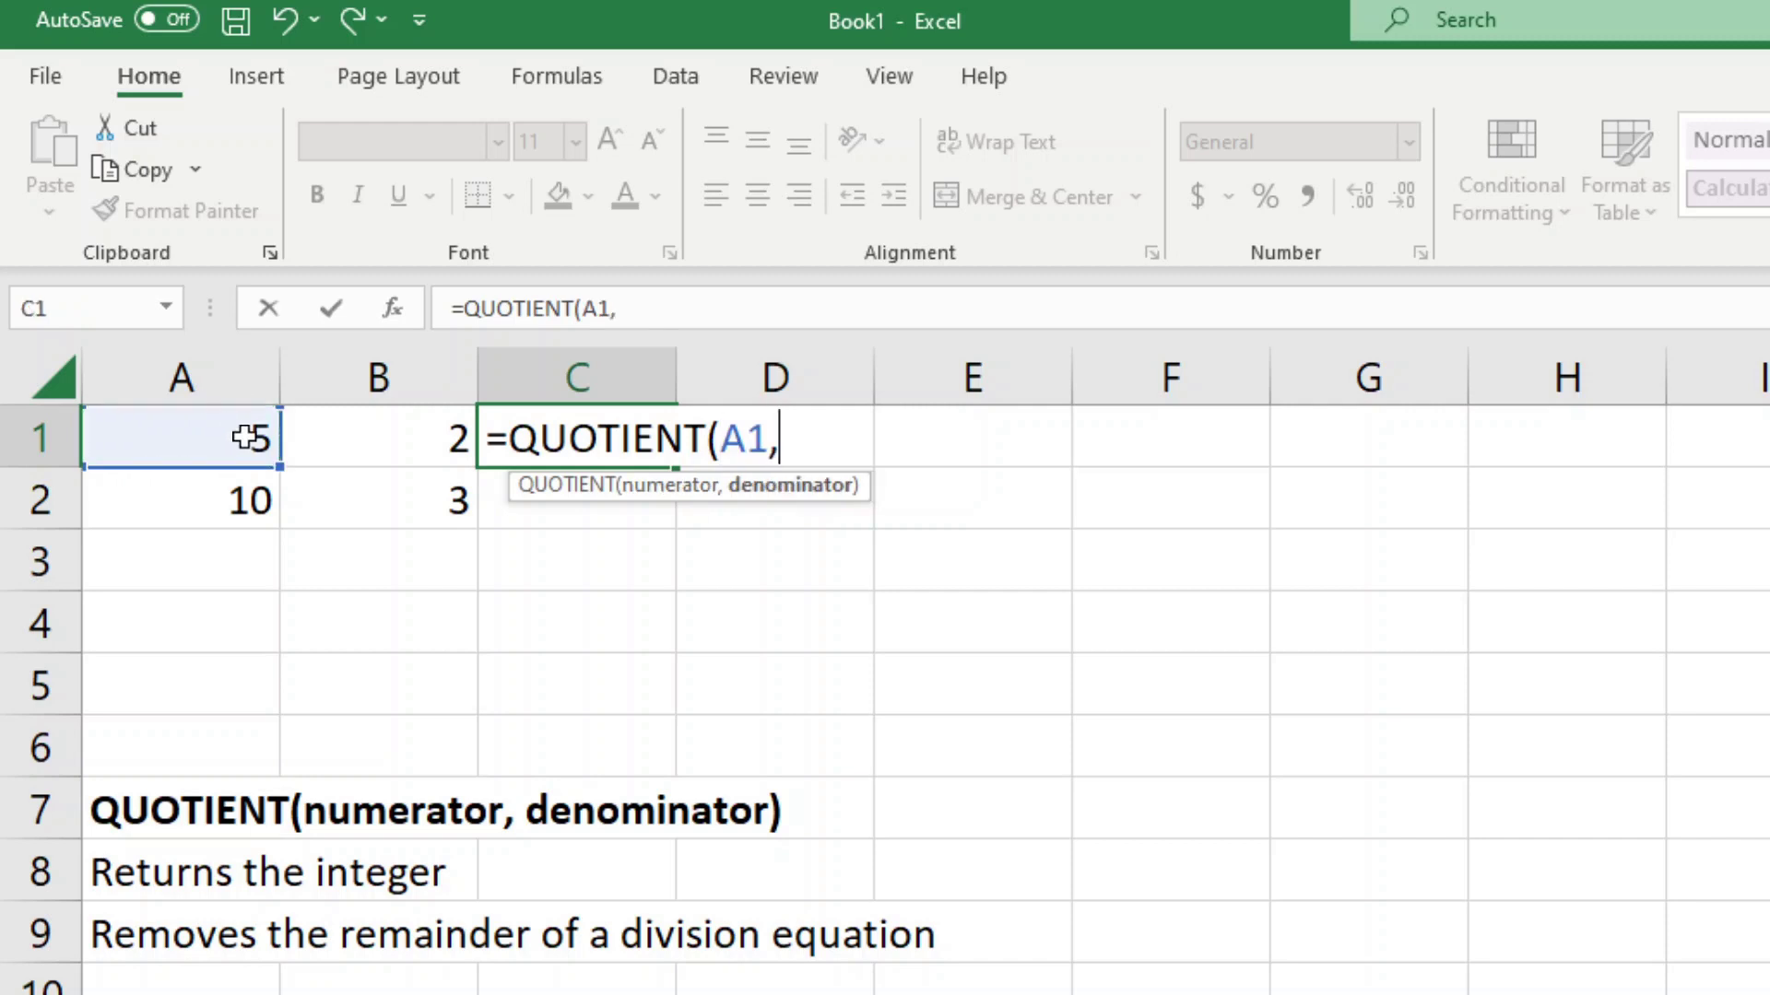
pyautogui.click(351, 451)
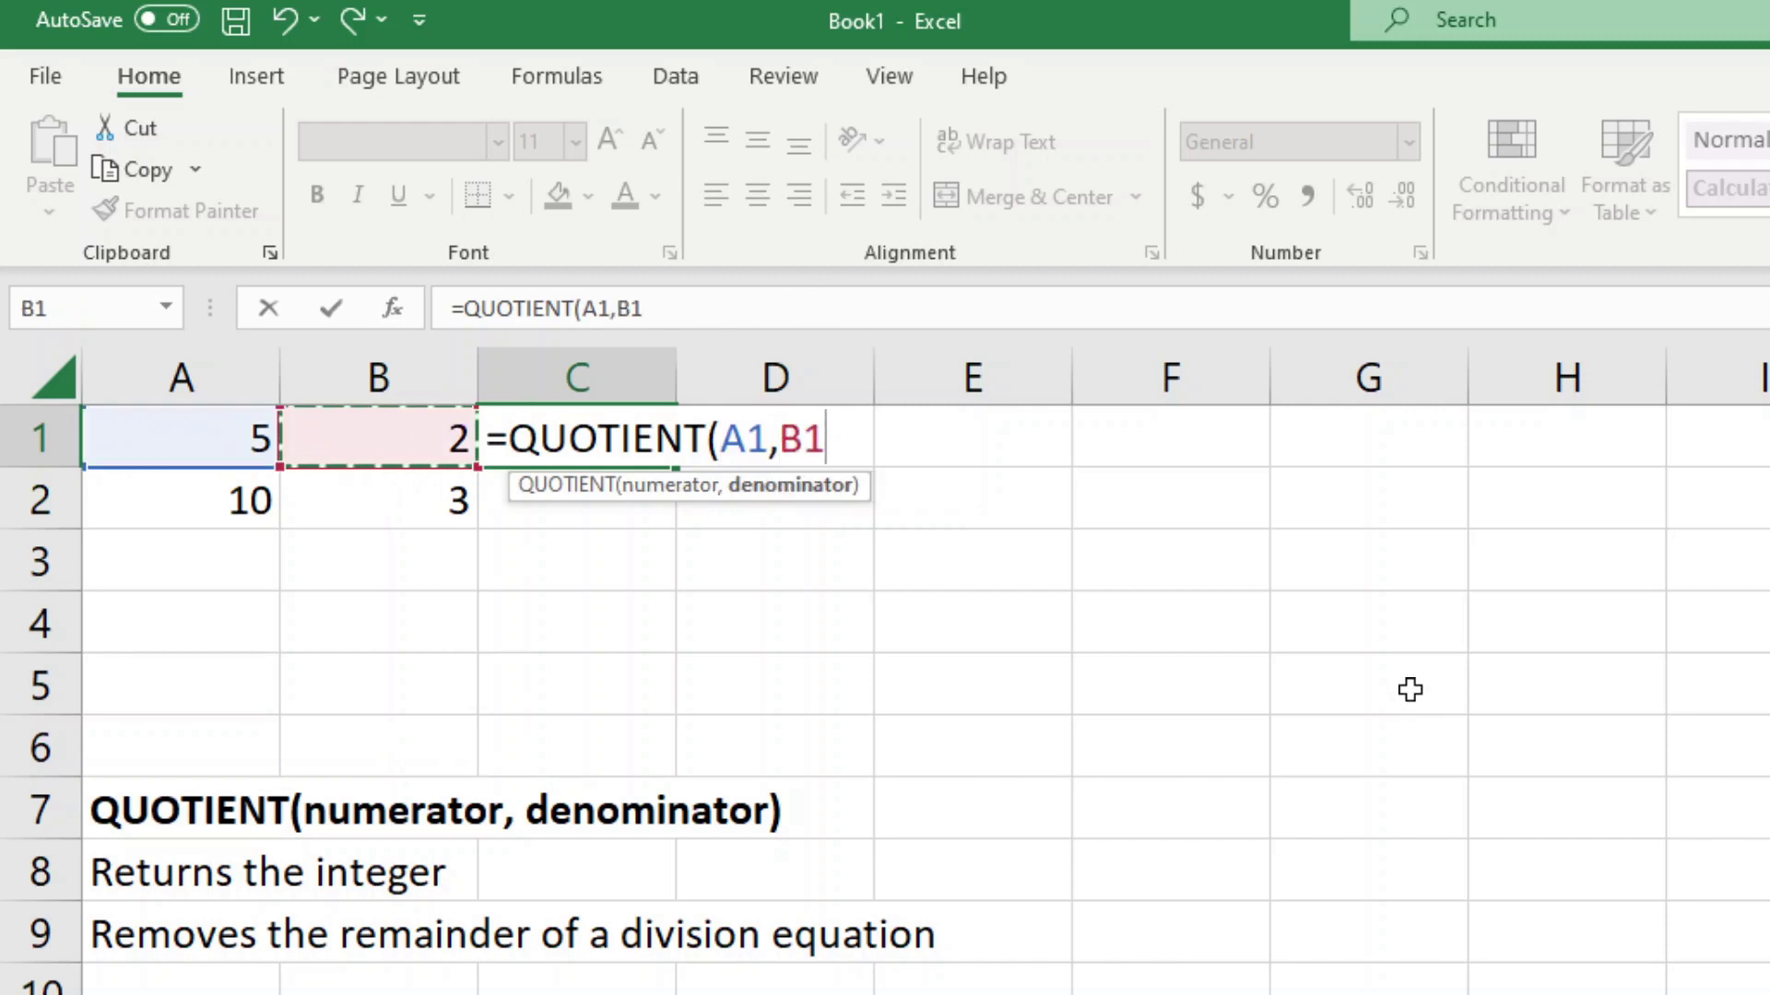
pyautogui.write(')')
pyautogui.press('Return')
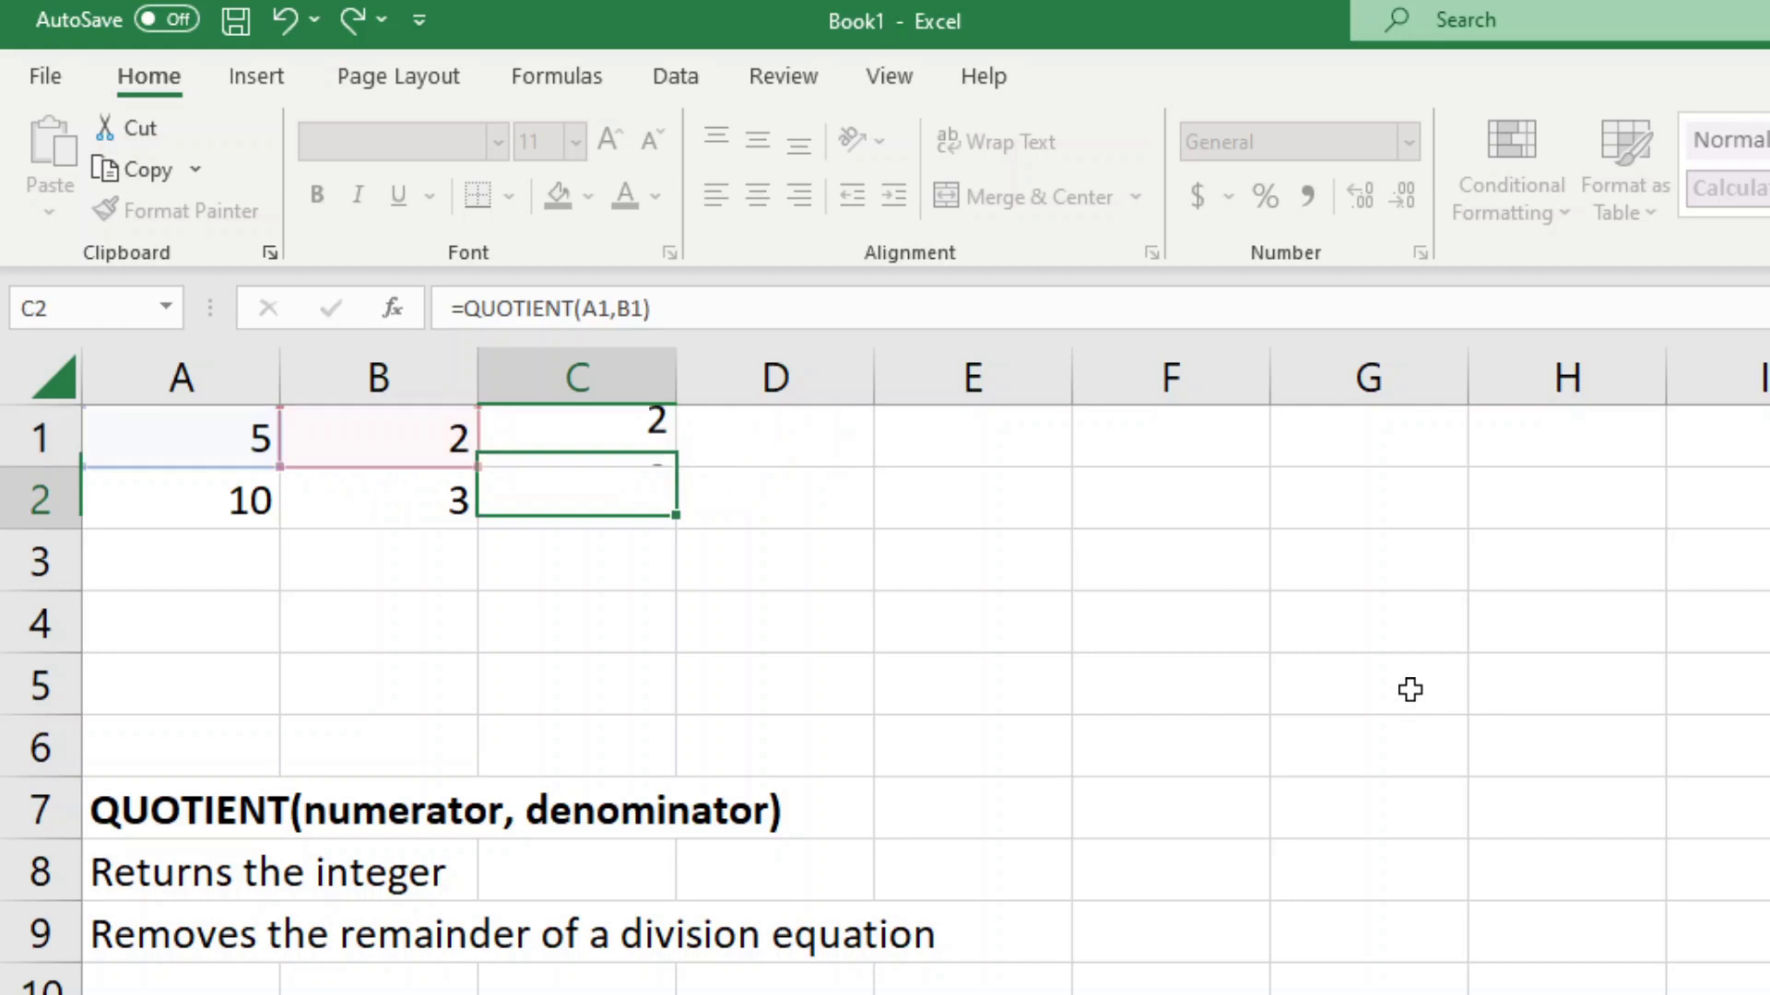
pyautogui.click(1175, 613)
# - Copy C1's QUOTIENT formula into C2 so it shows 3
pyautogui.click(596, 454)
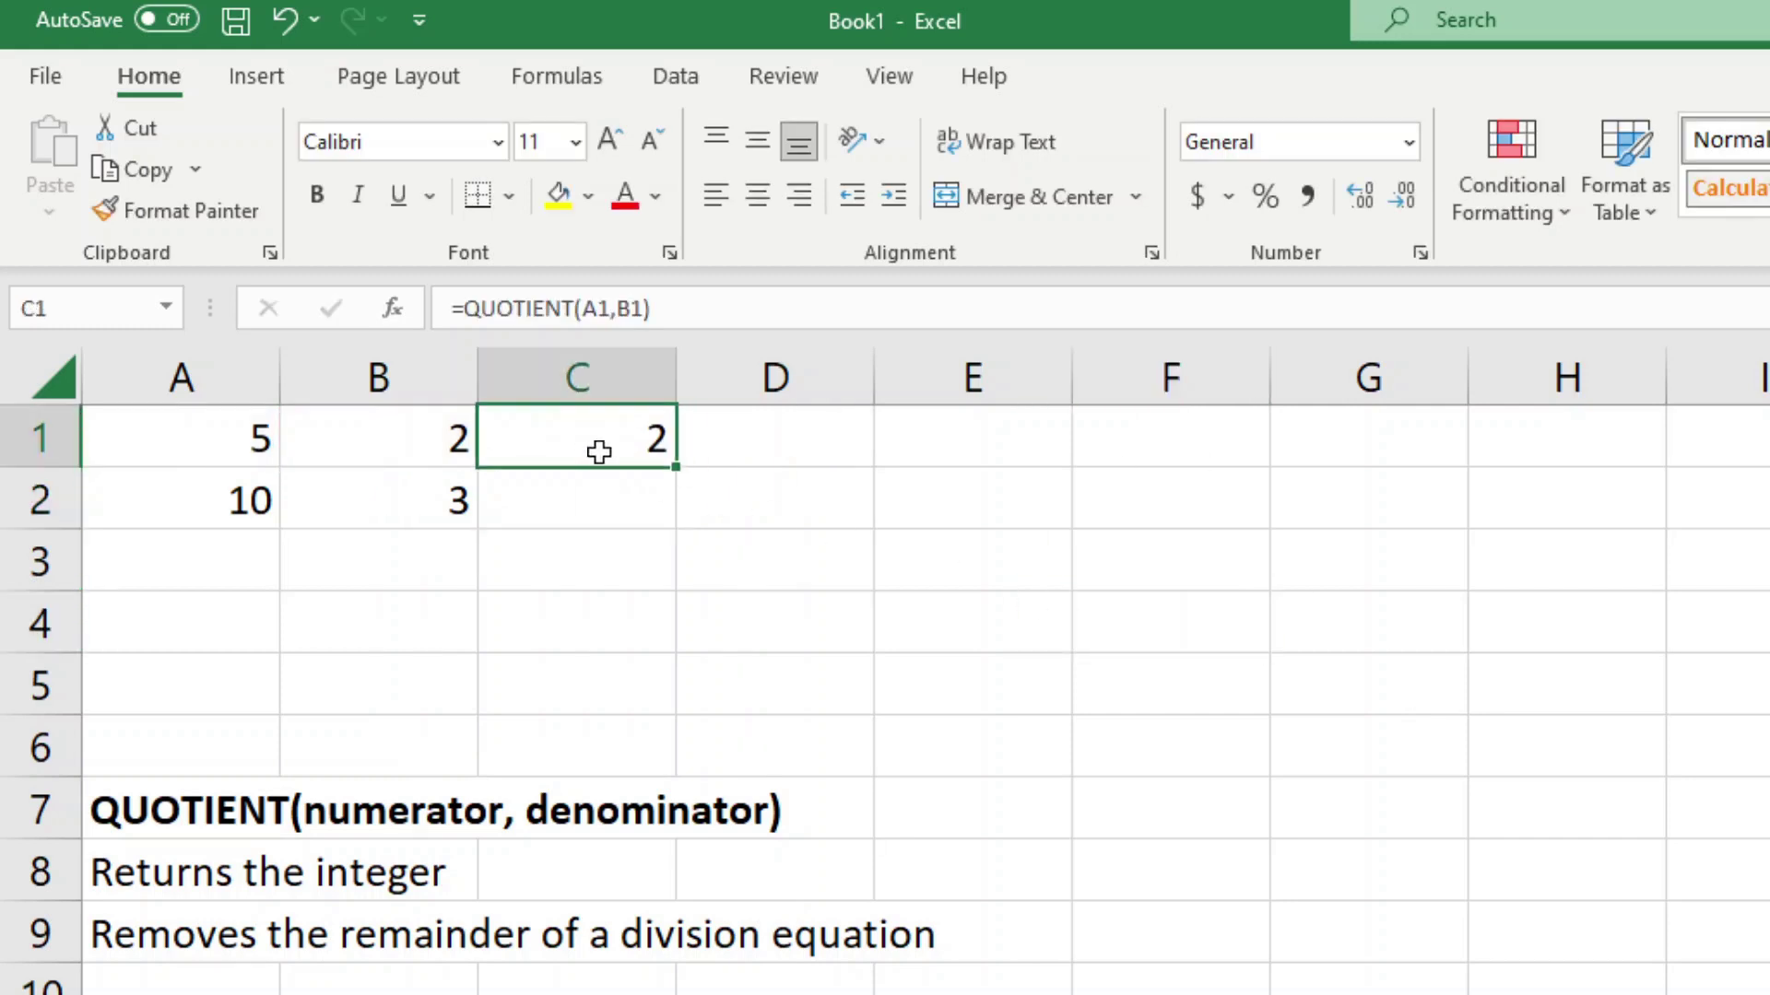
pyautogui.hotkey('ctrl', 'c')
pyautogui.click(624, 502)
pyautogui.hotkey('ctrl', 'v')
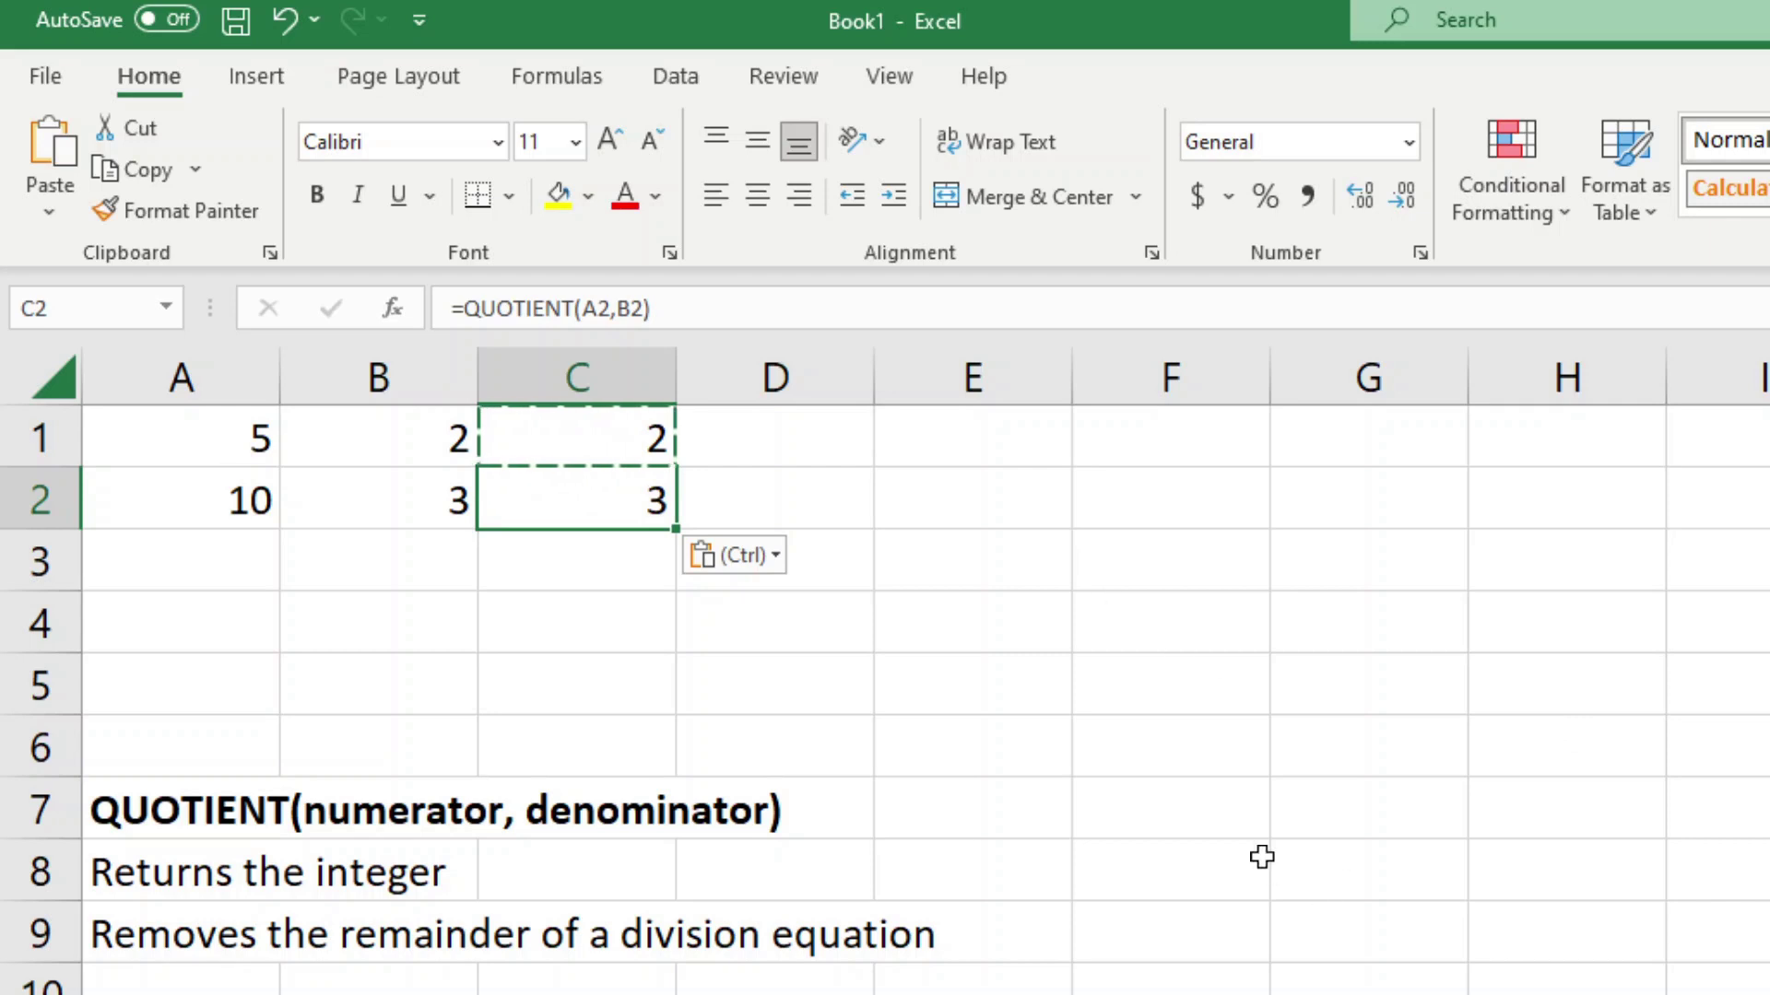
pyautogui.click(1454, 943)
pyautogui.click(660, 439)
pyautogui.press('Escape')
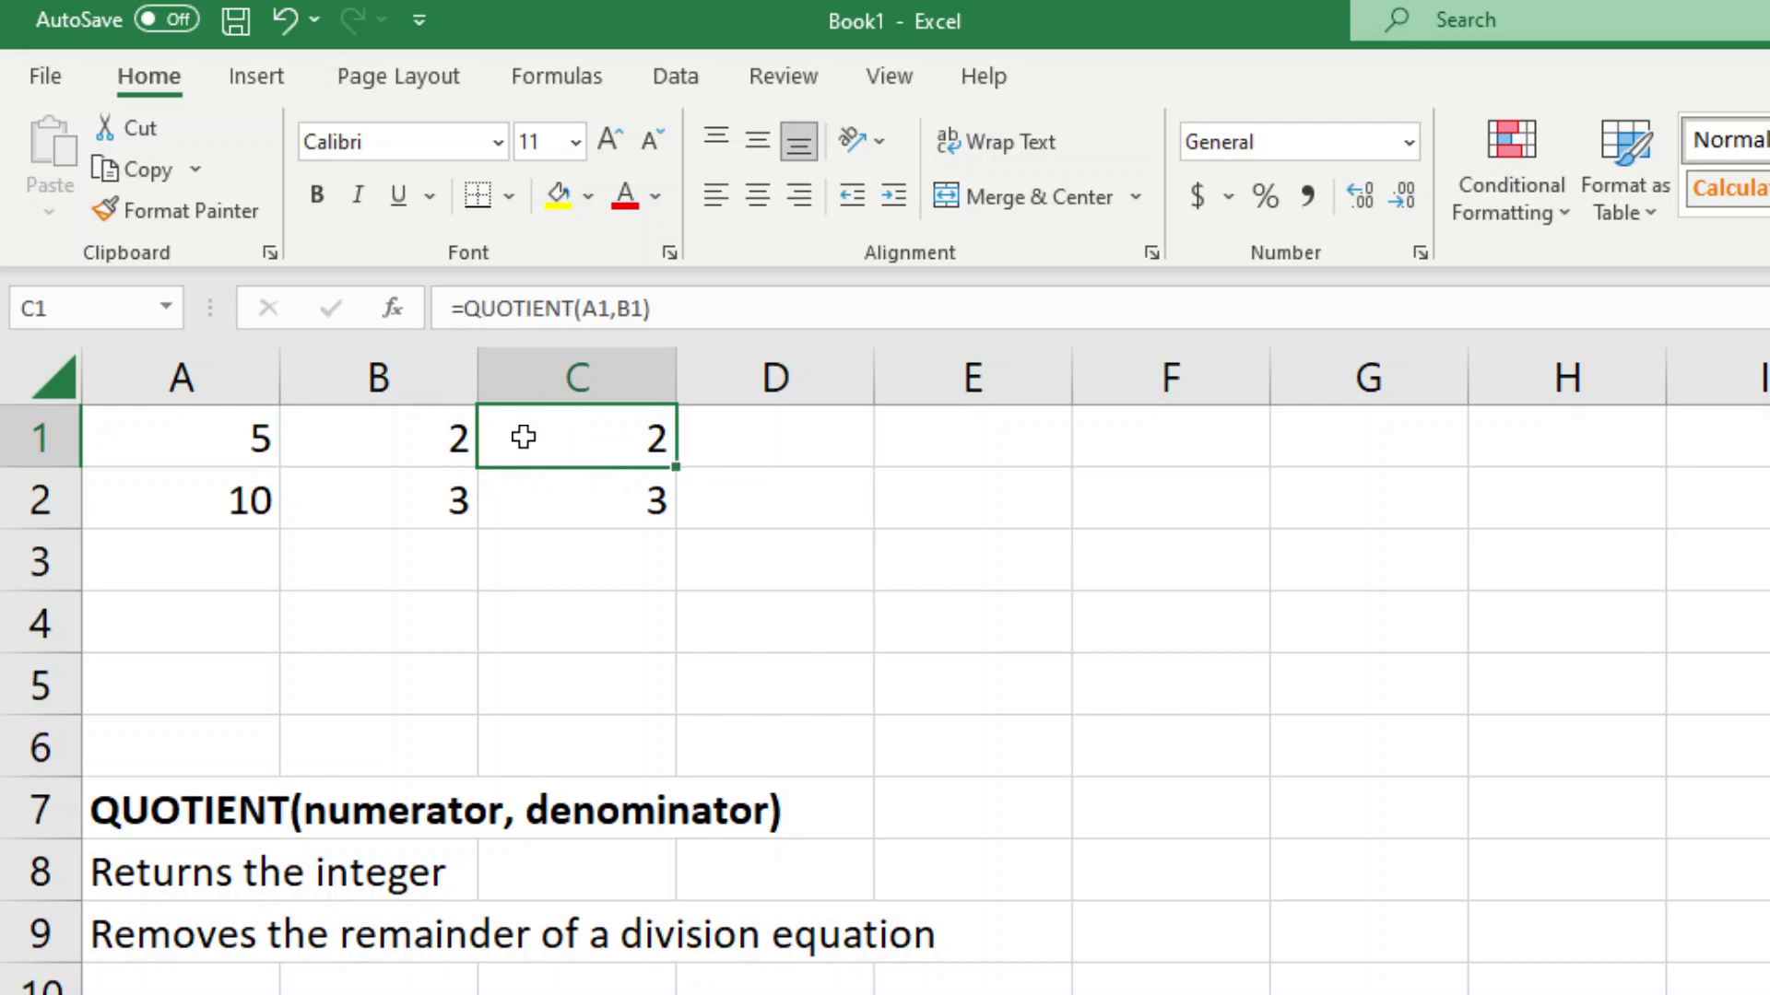
pyautogui.click(604, 510)
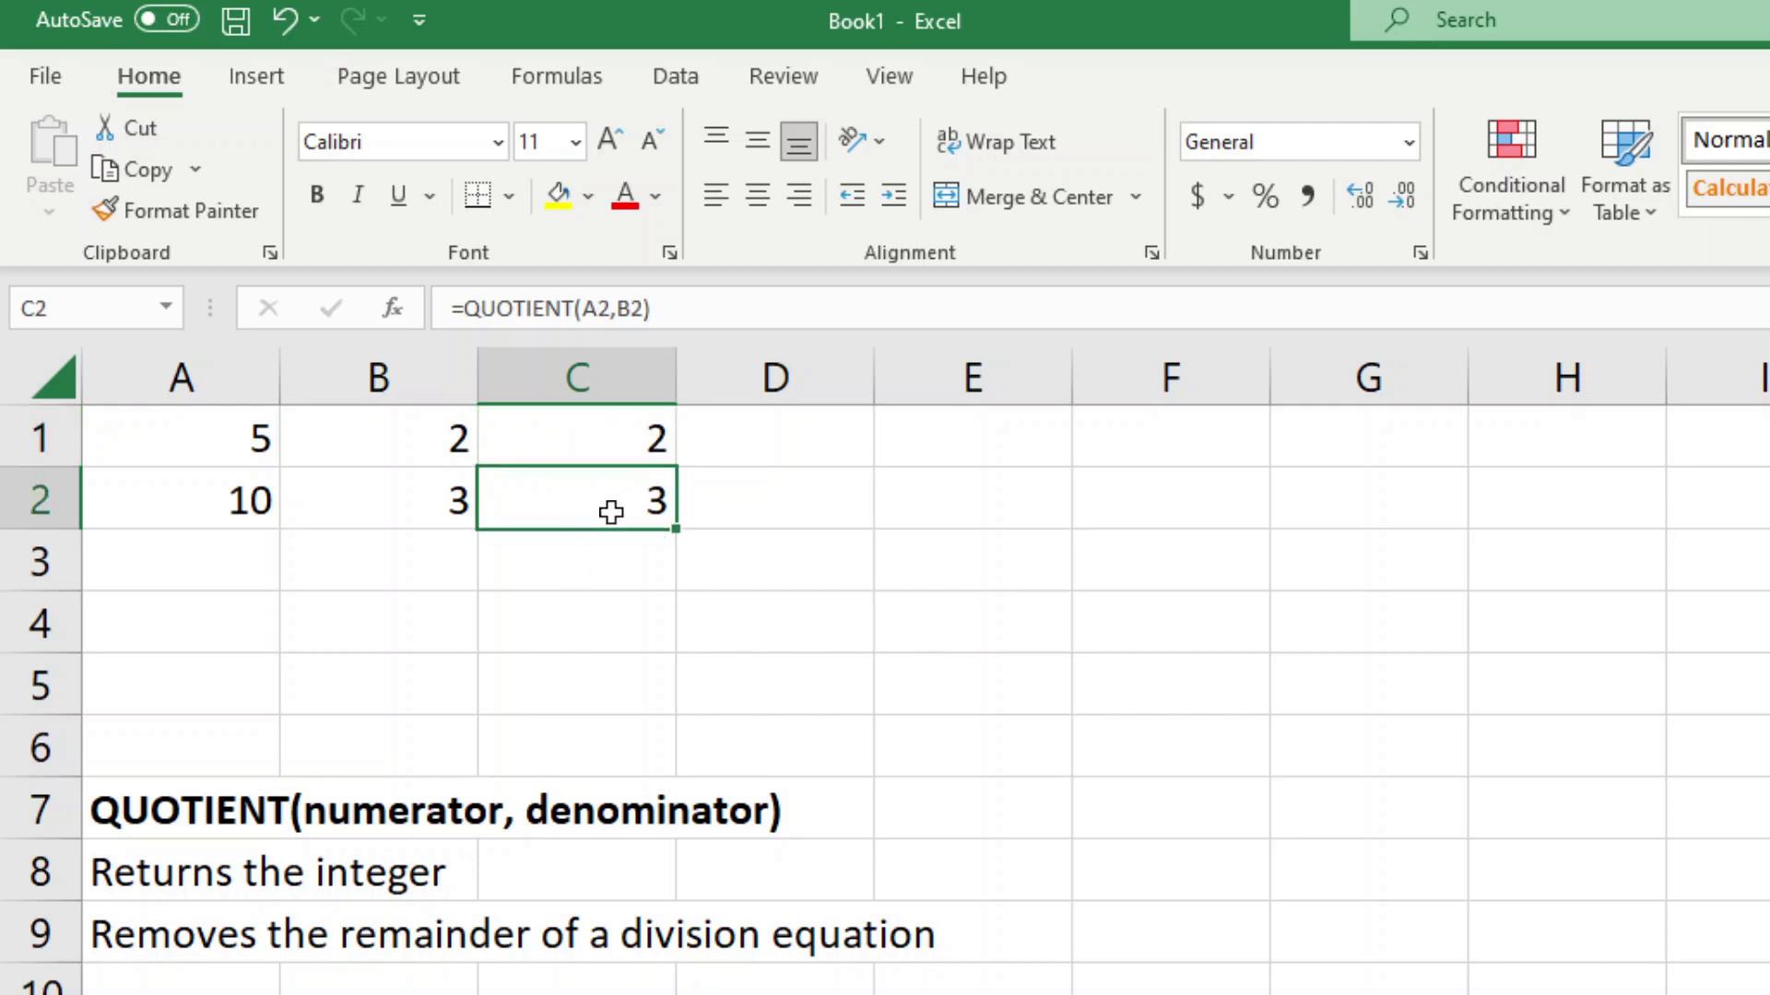
pyautogui.click(397, 498)
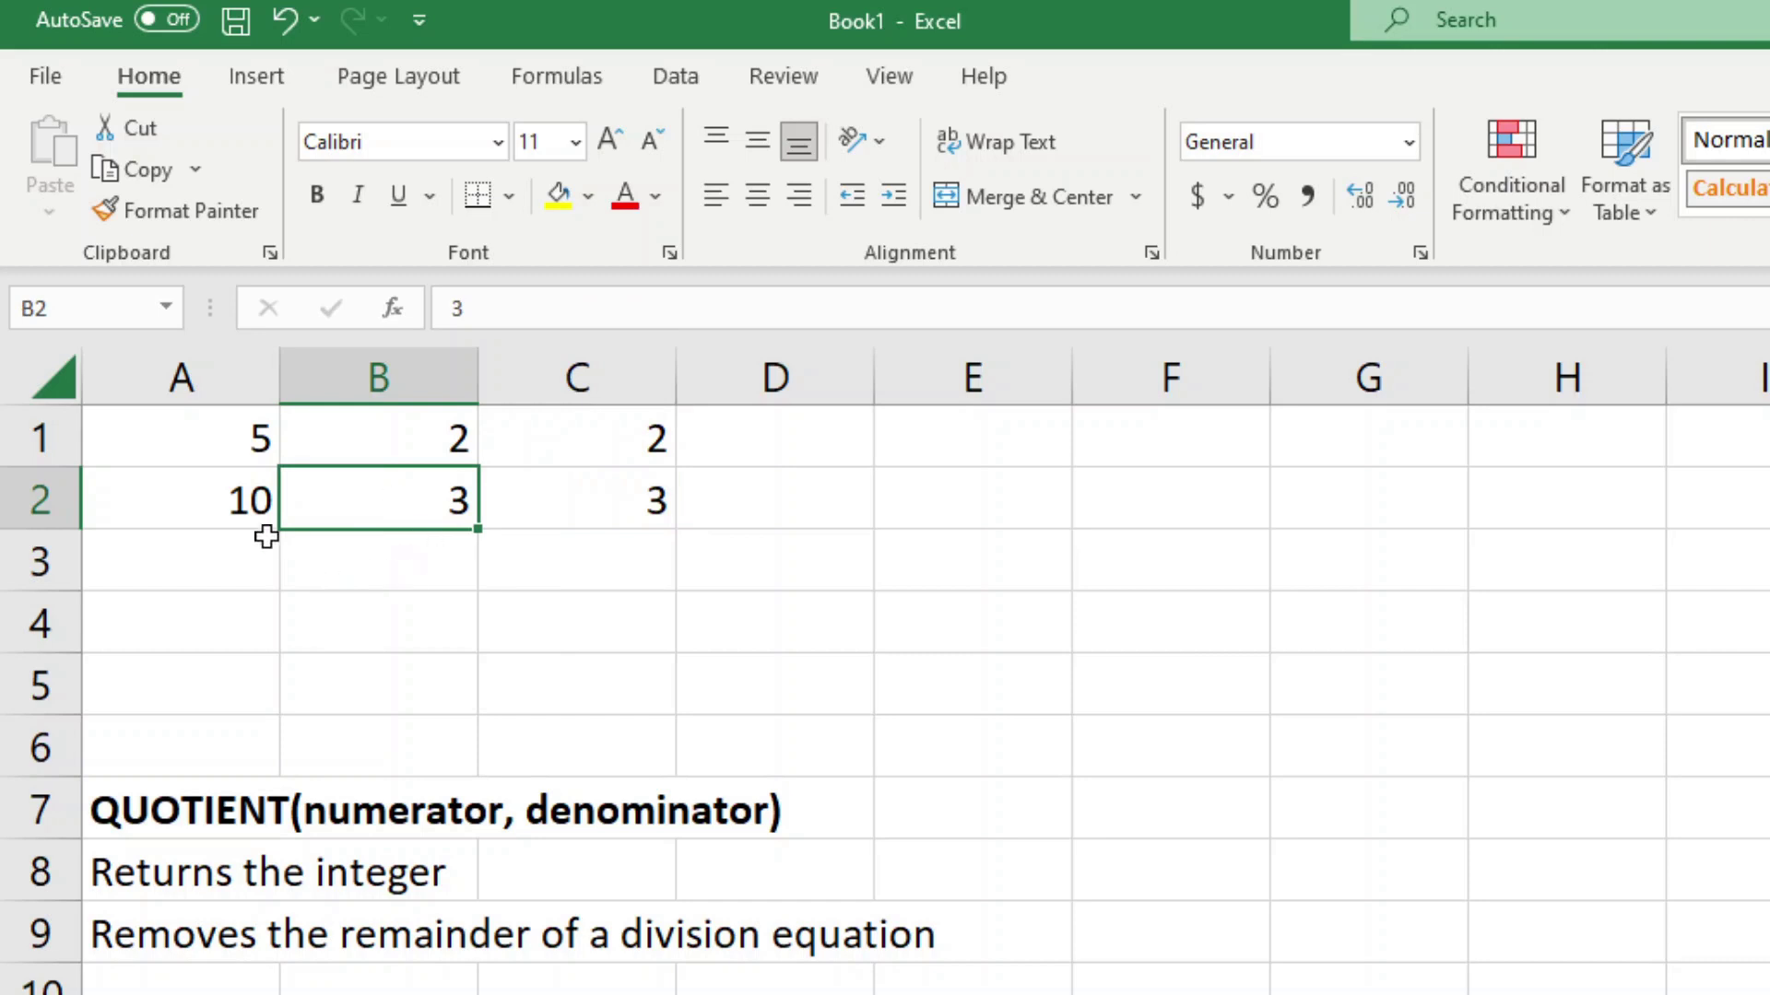
pyautogui.click(221, 501)
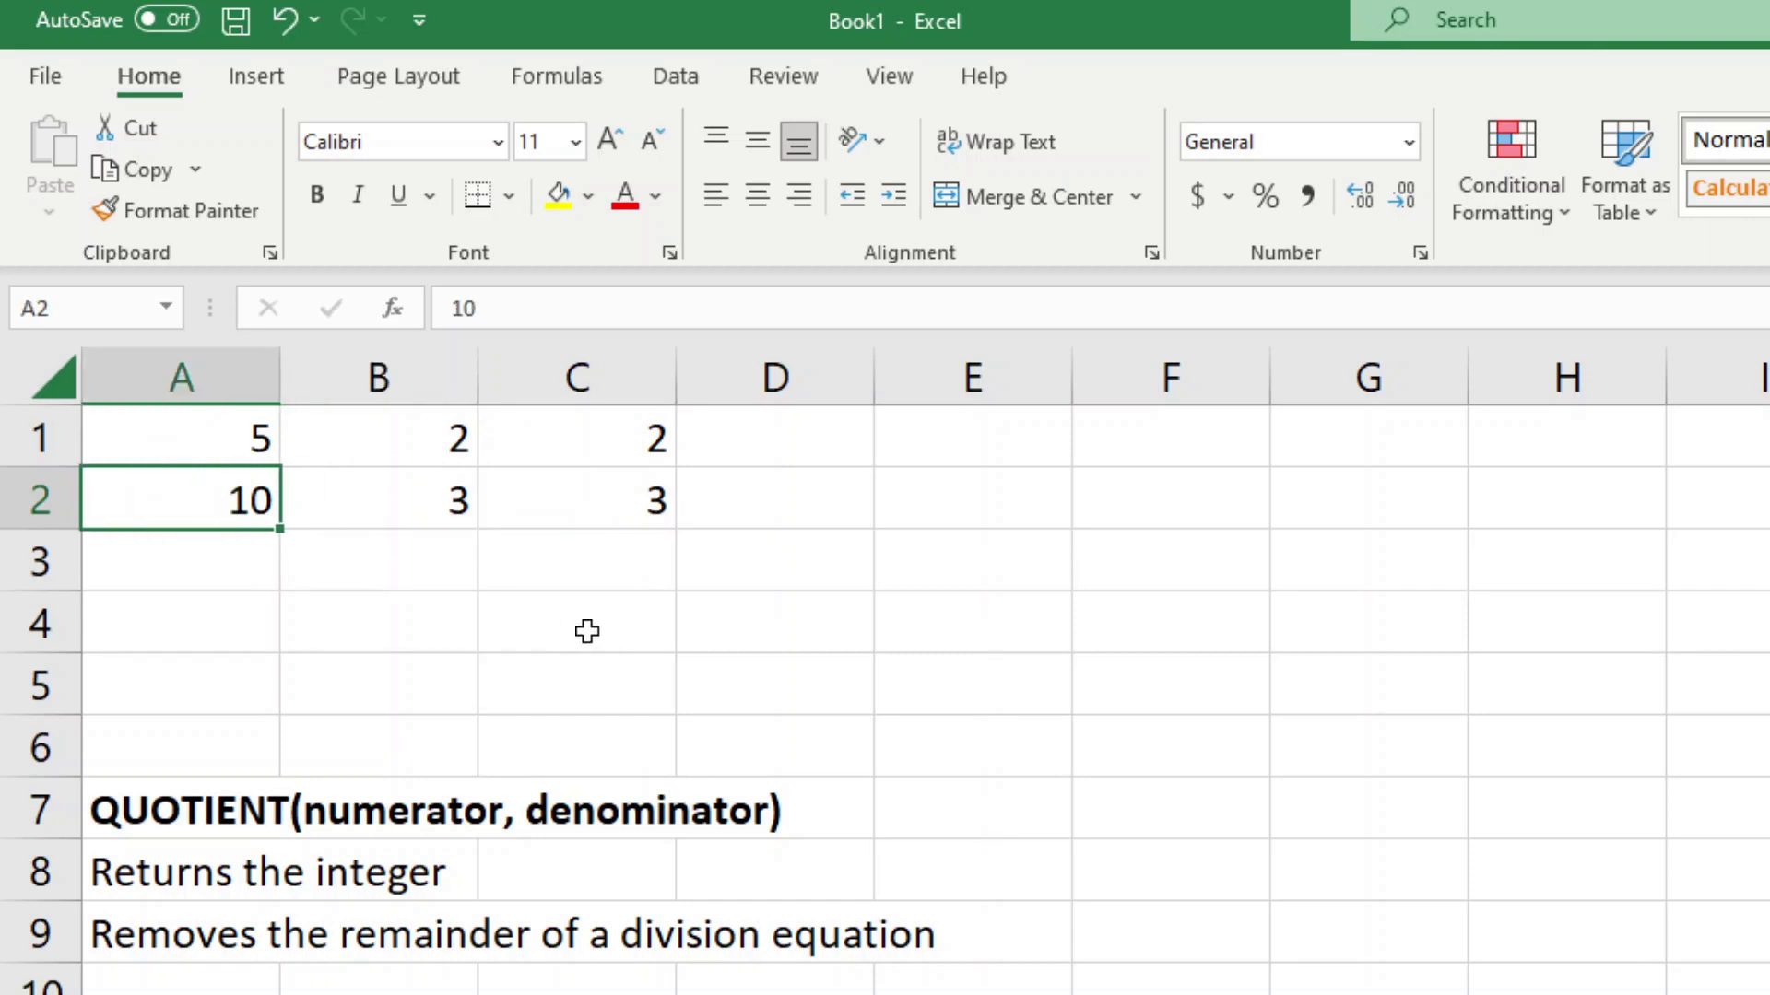